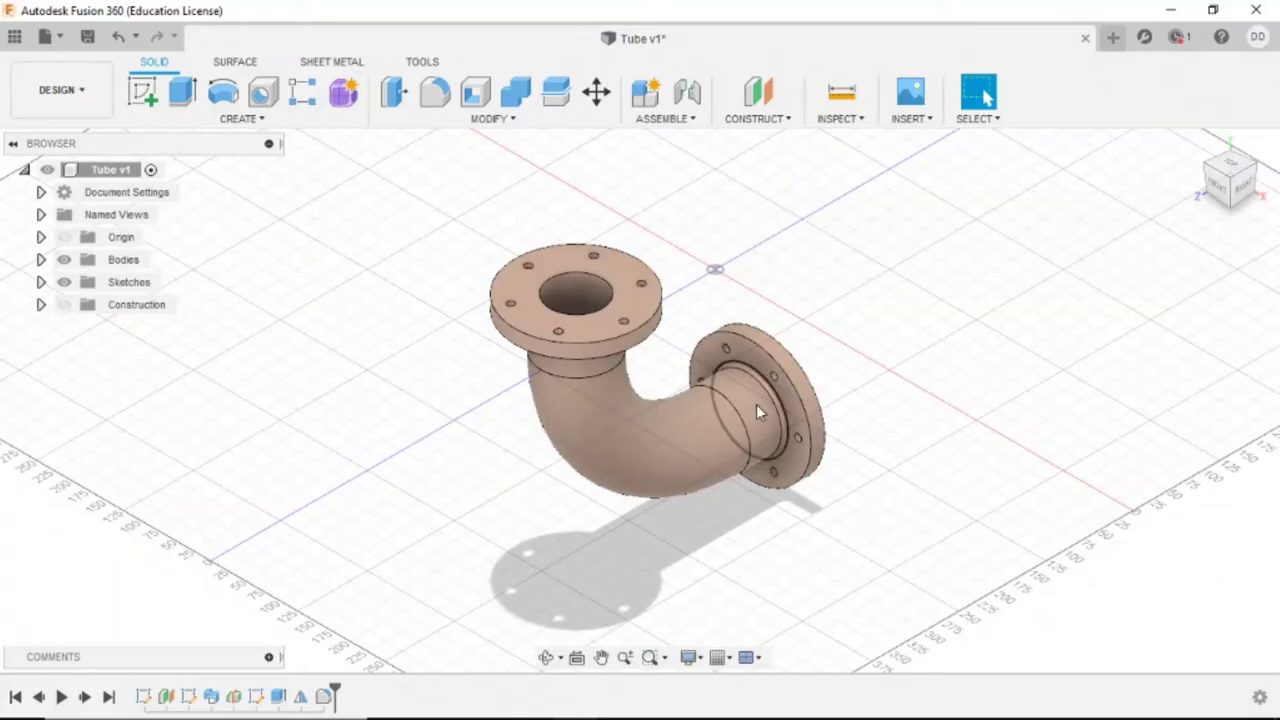
# - Orbit the finished Tube v1 elbow from above, then start a new untitled design
pyautogui.moveTo(745, 400)
pyautogui.keyDown('shift'); pyautogui.mouseDown(button='middle')
pyautogui.moveTo(323, 344)
pyautogui.moveTo(606, 386)
pyautogui.moveTo(757, 329)
pyautogui.moveTo(737, 283)
pyautogui.moveTo(761, 406)
pyautogui.mouseUp(button='middle'); pyautogui.keyUp('shift')
pyautogui.click(1112, 37)
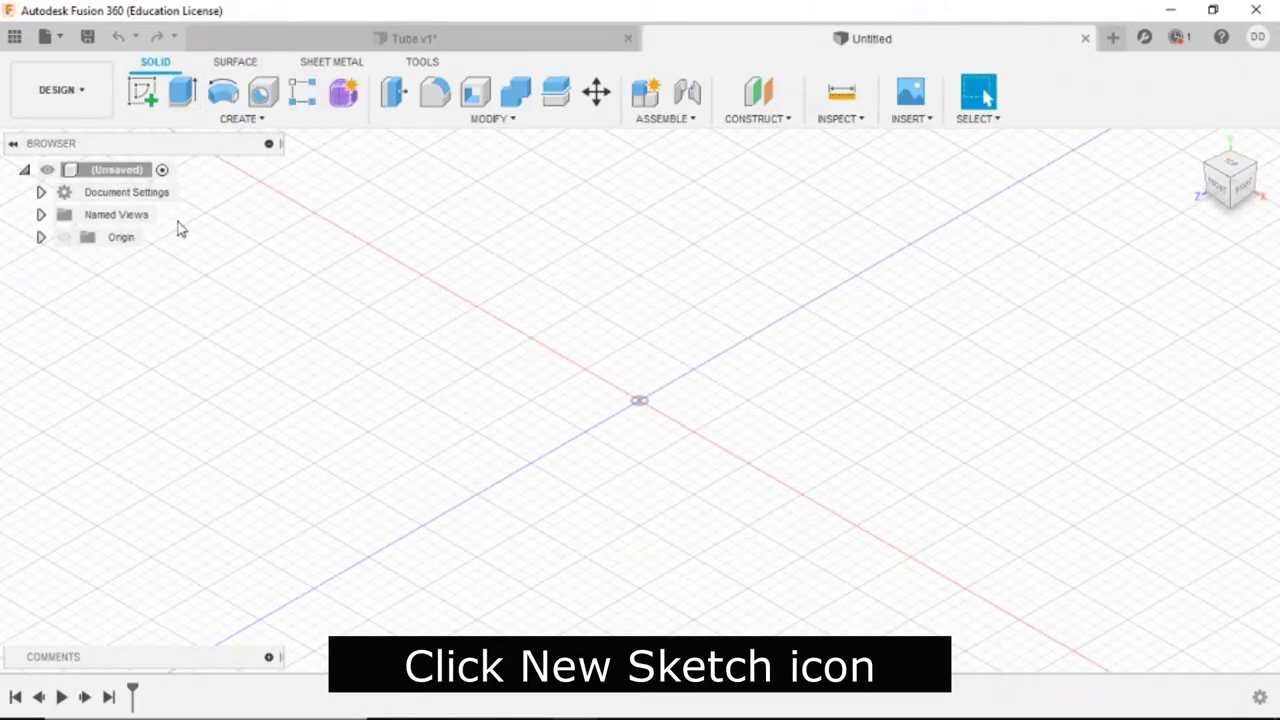
# - Check the document units and begin a sketch on the Right origin plane
pyautogui.click(41, 193)
pyautogui.click(145, 95)
pyautogui.click(648, 374)
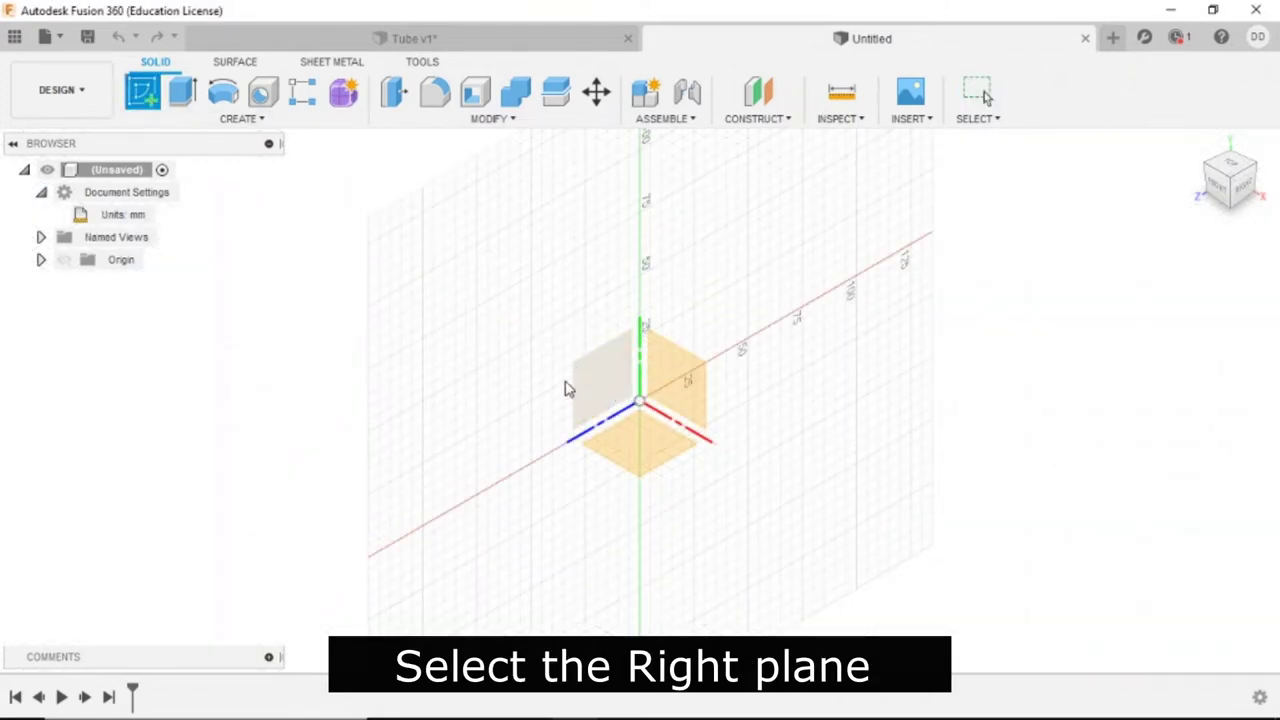
pyautogui.click(590, 392)
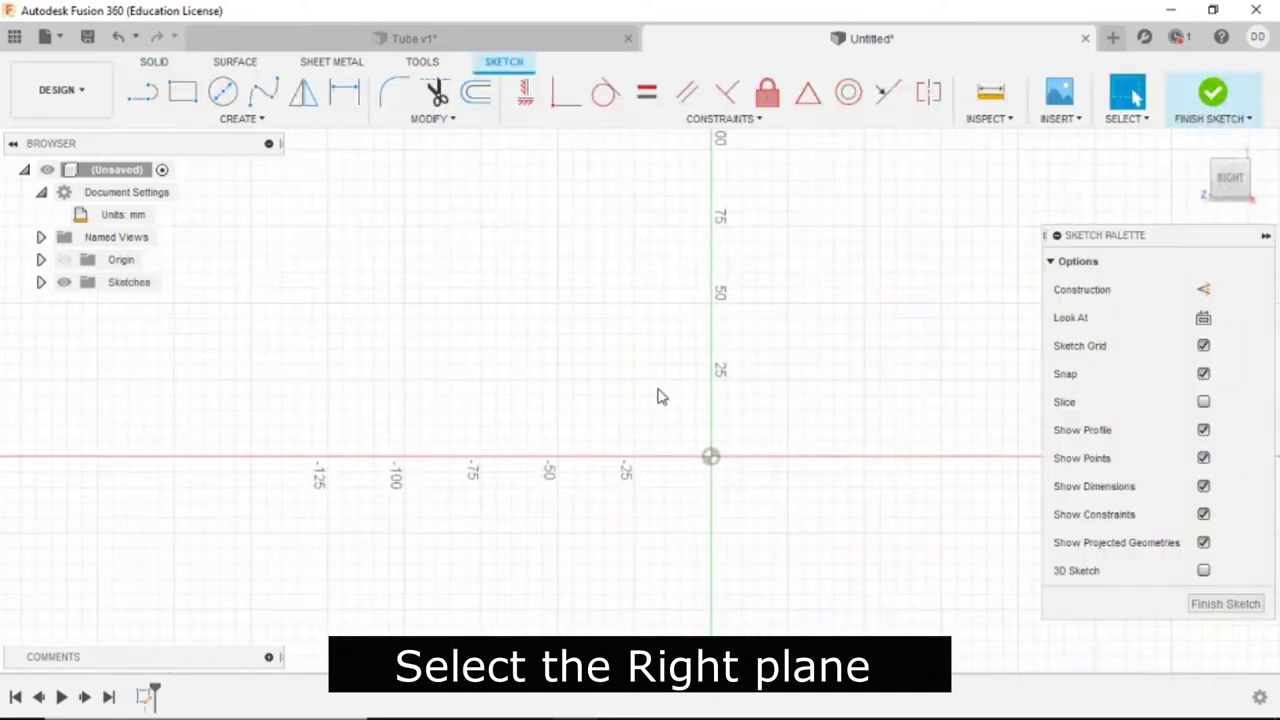
pyautogui.scroll(2, 434, 223)
pyautogui.scroll(-3, 391, 180)
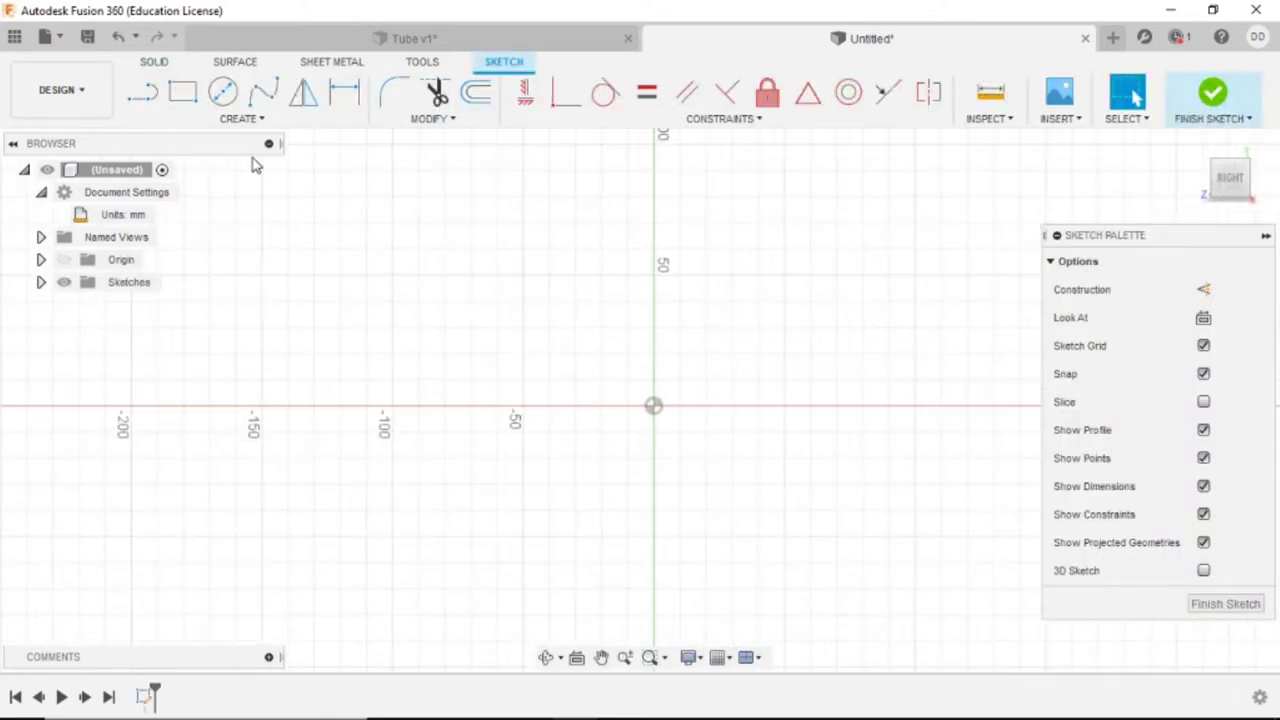
pyautogui.click(286, 121)
pyautogui.moveTo(152, 203)
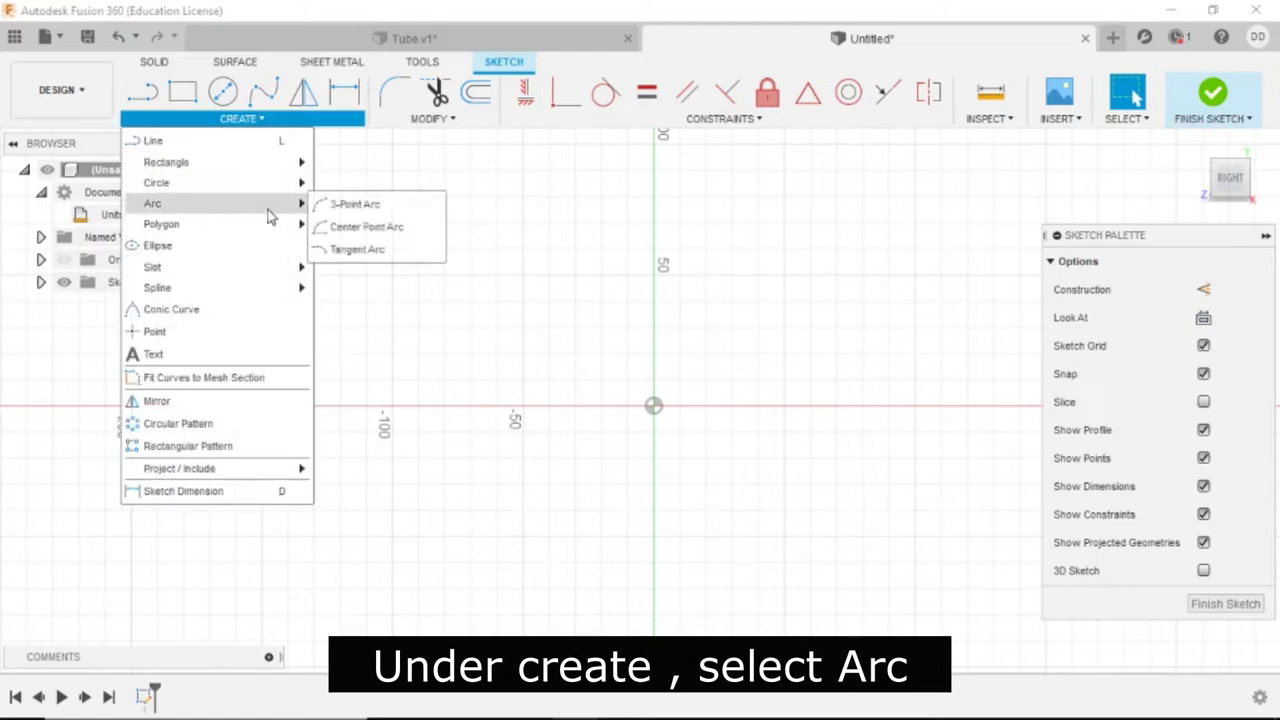
# - Draw a quarter-circle center point arc around the origin, from the left axis point to below it
pyautogui.click(352, 230)
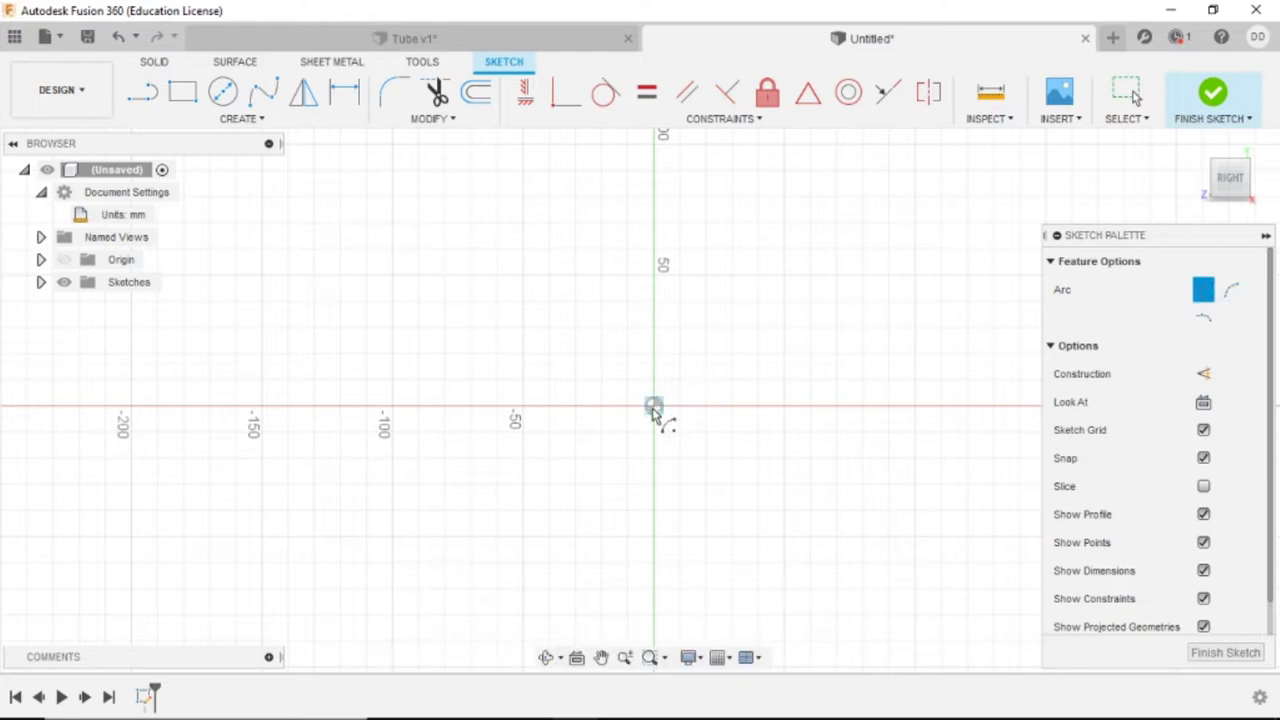
pyautogui.click(652, 407)
pyautogui.click(395, 408)
pyautogui.click(658, 596)
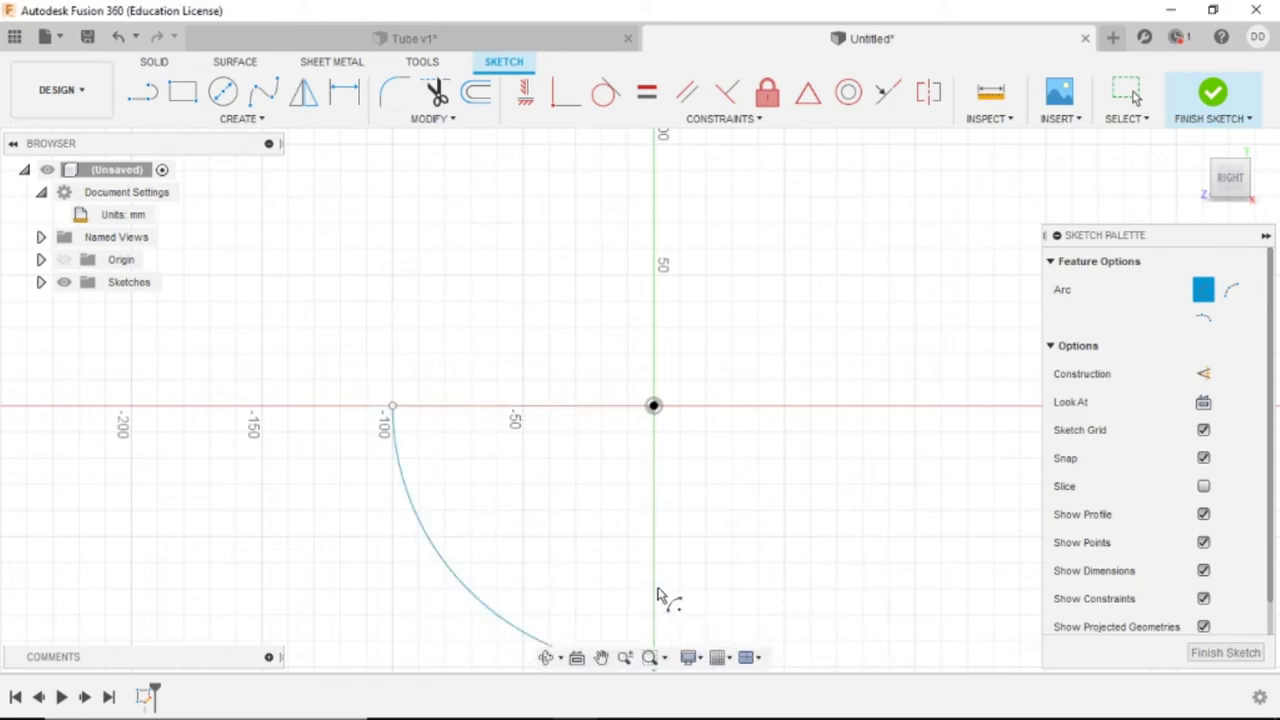
pyautogui.scroll(-5, 580, 287)
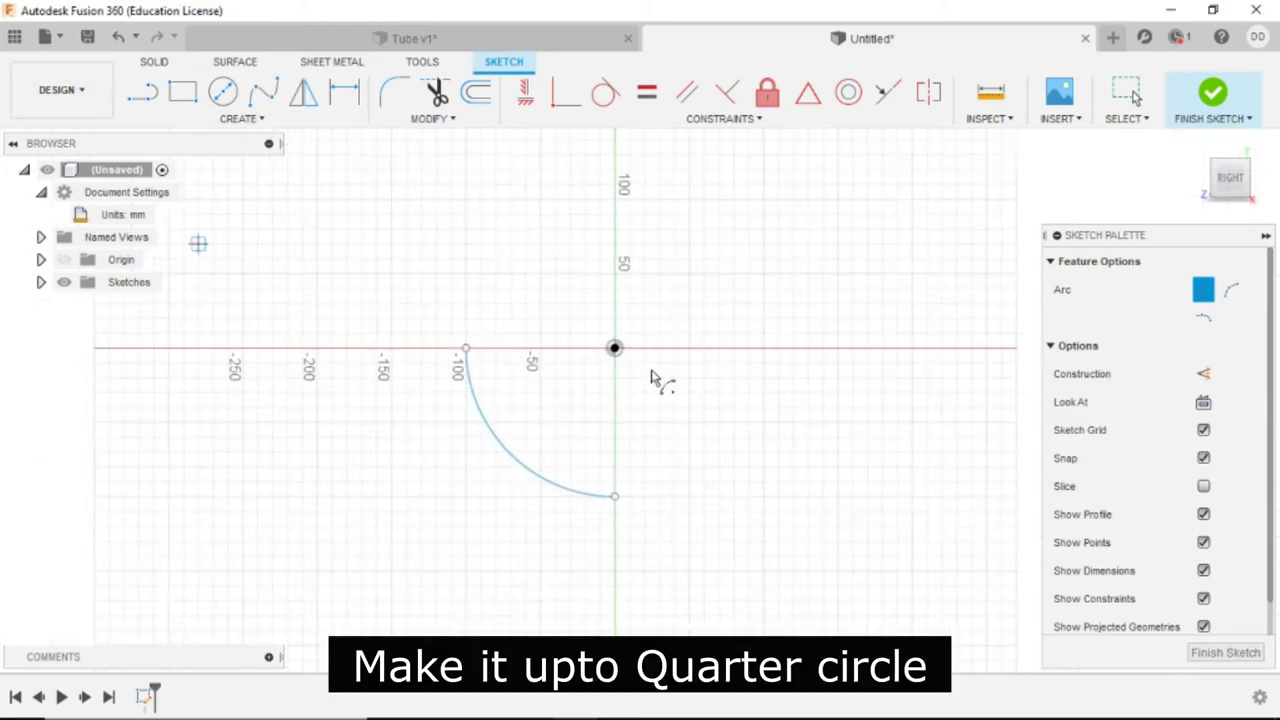
pyautogui.press('l')
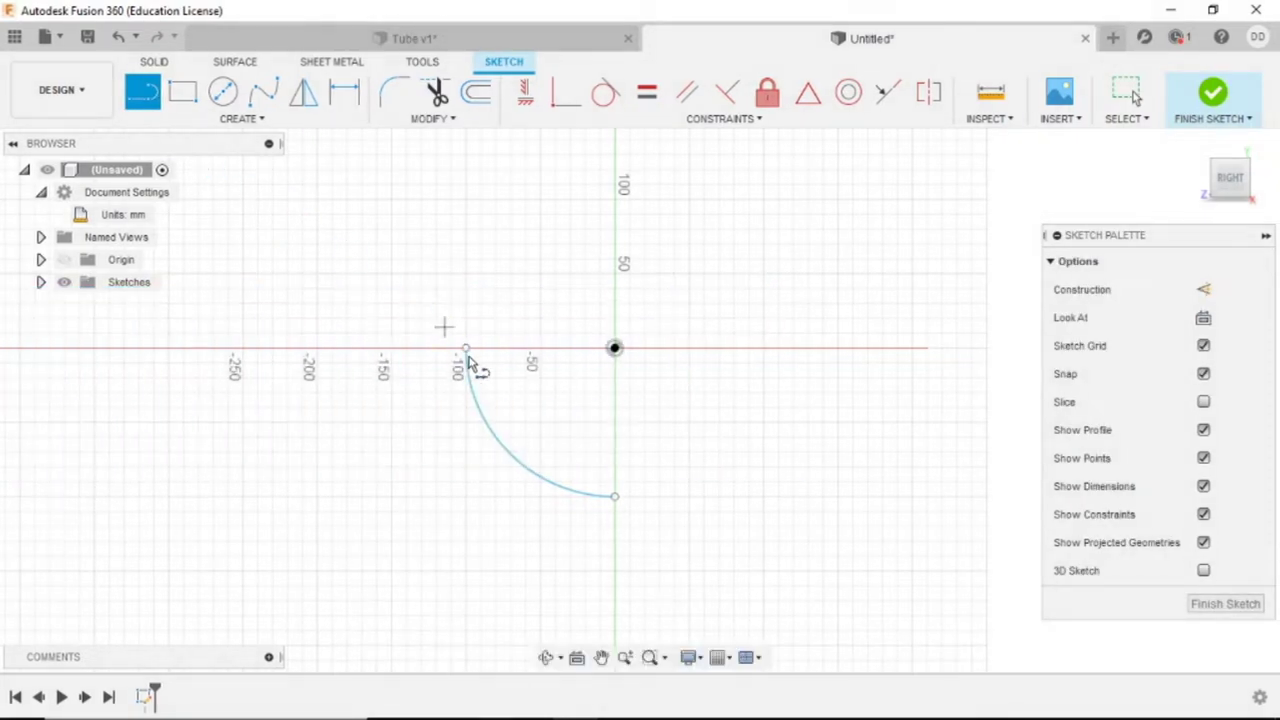
# - Draw a vertical line up from the upper arc end and a horizontal line right from the lower end
pyautogui.click(466, 350)
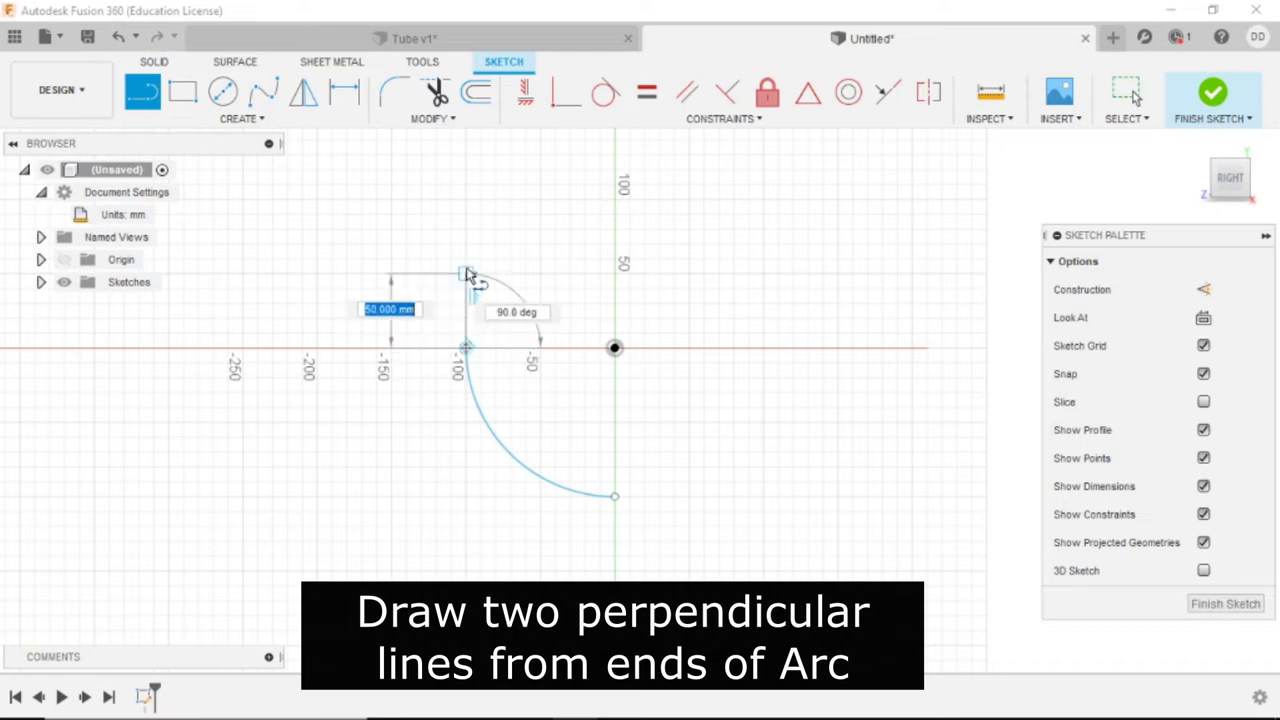
pyautogui.click(466, 274)
pyautogui.press('Escape')
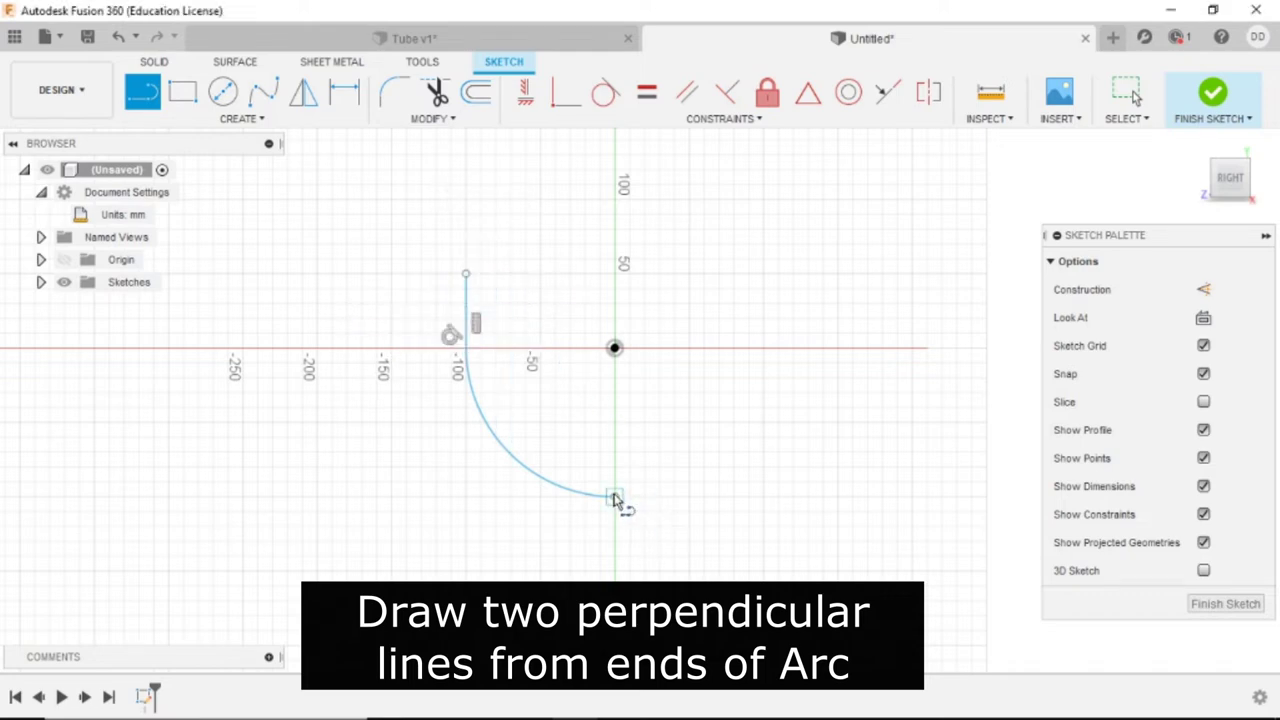
pyautogui.click(614, 496)
pyautogui.click(704, 496)
pyautogui.press('Escape')
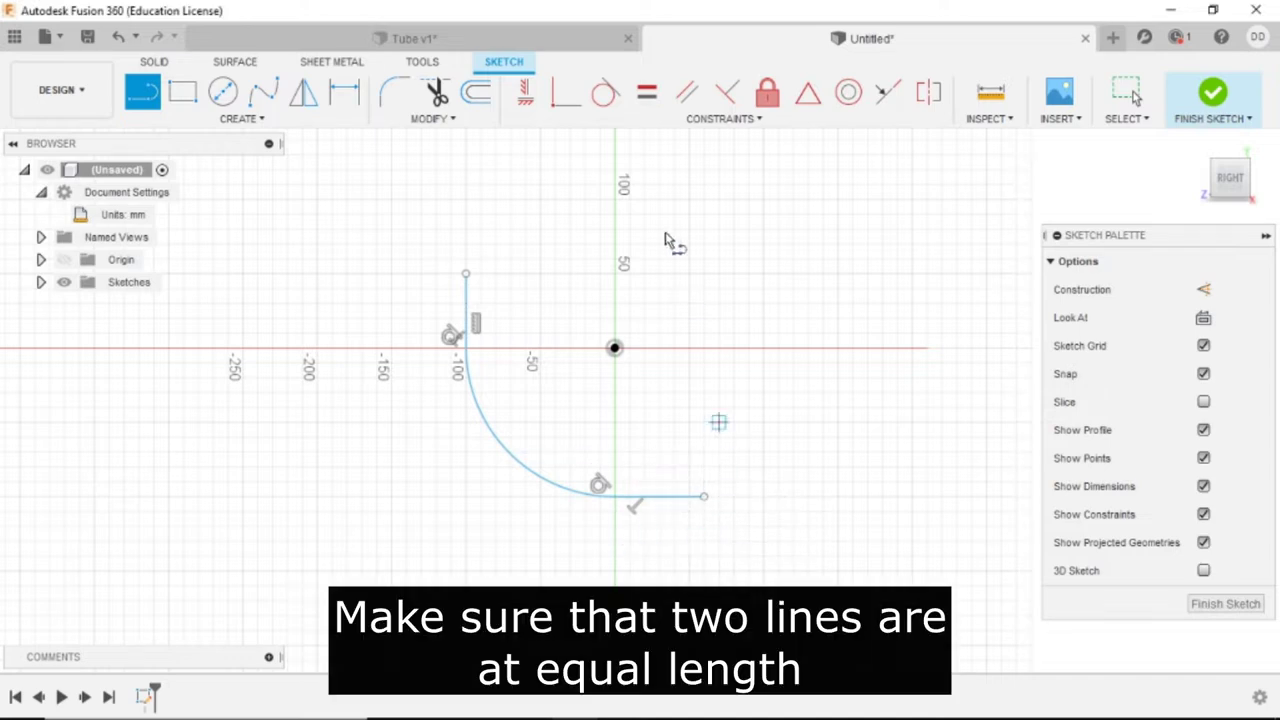
pyautogui.rightClick(735, 272)
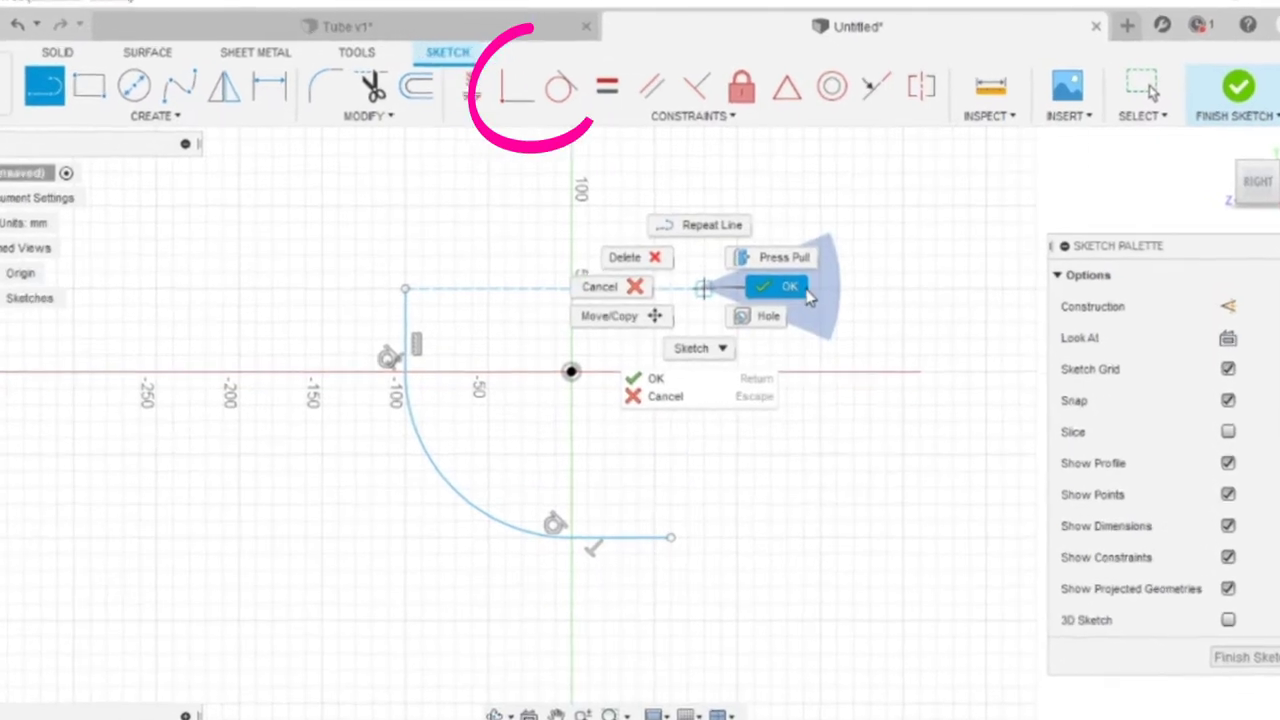
pyautogui.click(800, 272)
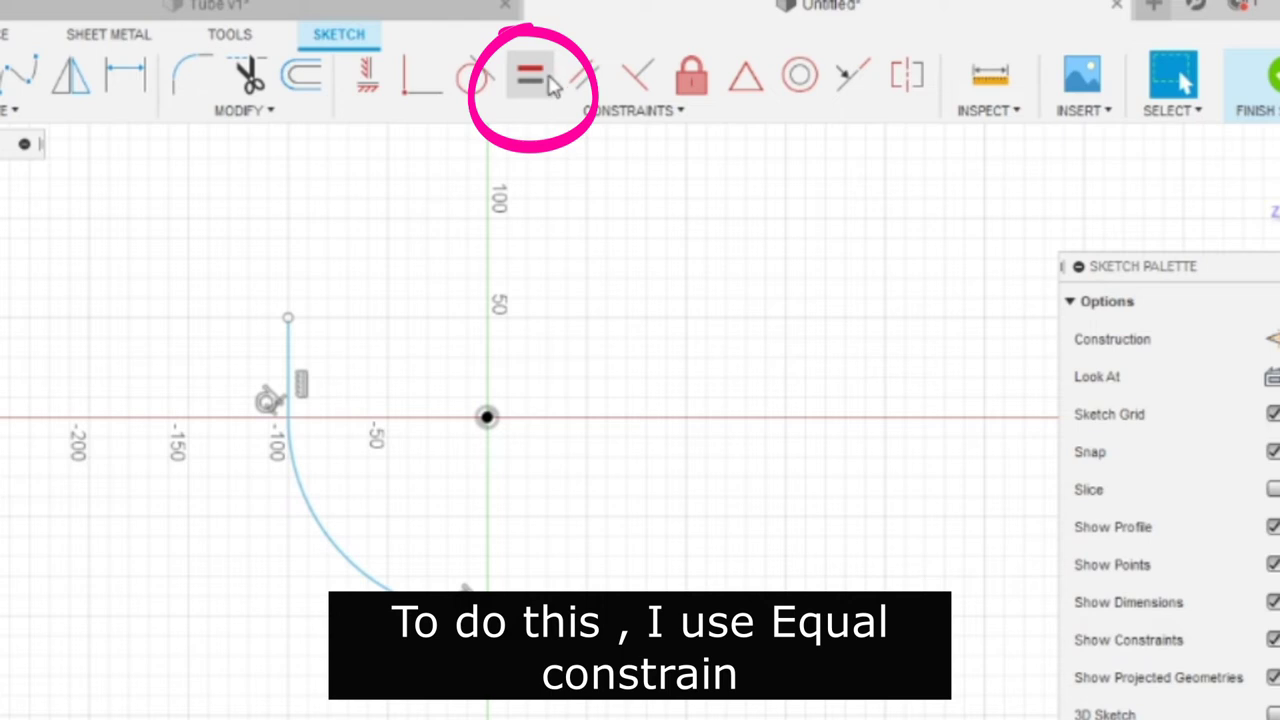
# - Make the two straight lines equal in length with an Equal constraint
pyautogui.click(540, 80)
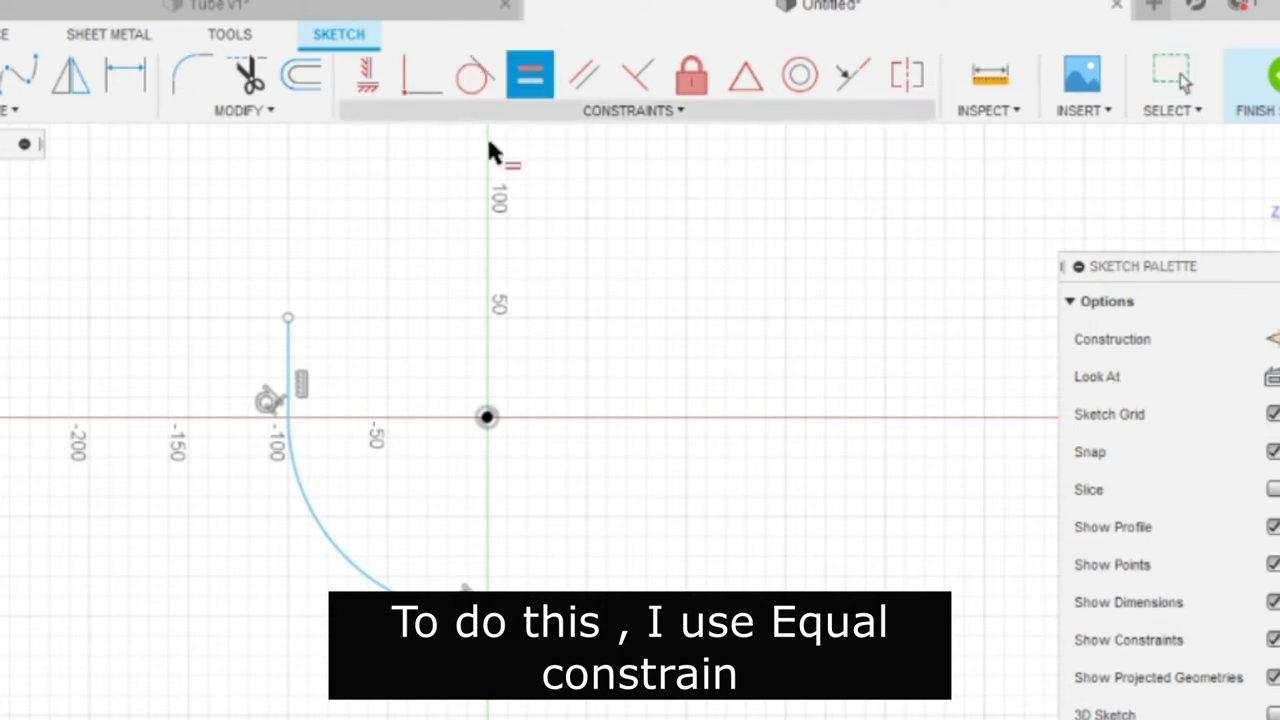
pyautogui.click(290, 370)
pyautogui.click(548, 614)
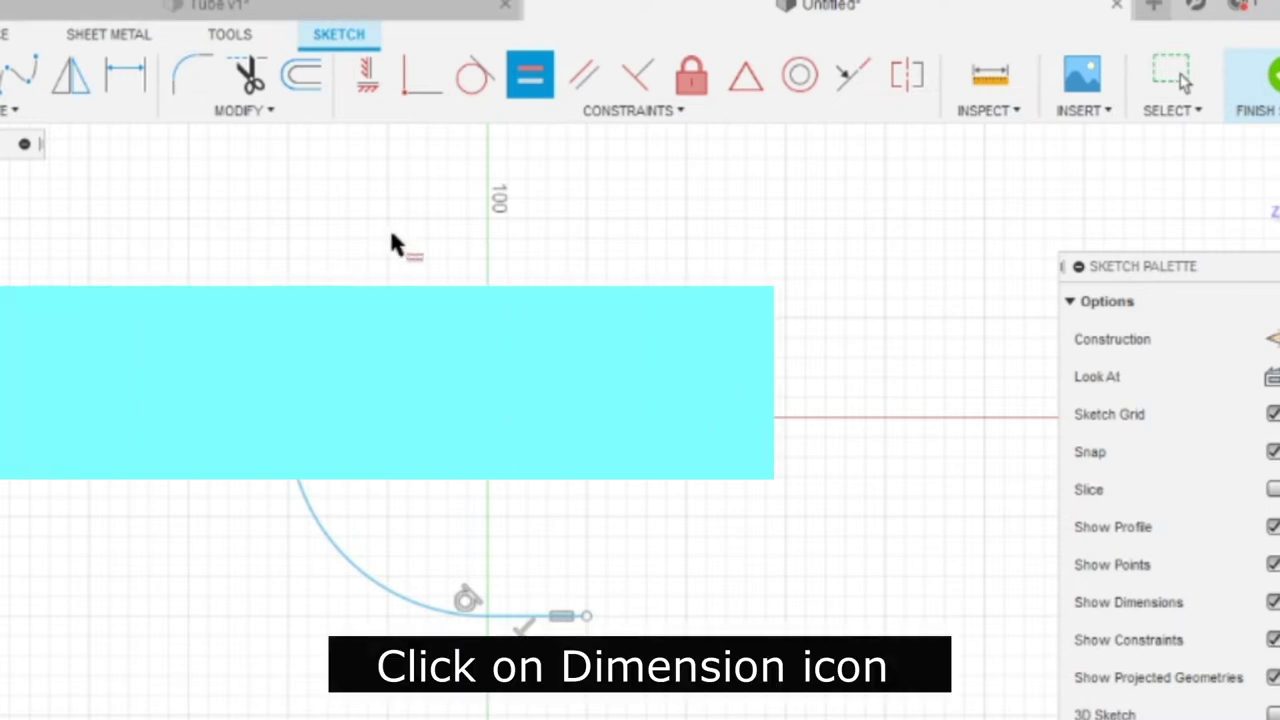
pyautogui.press('Escape')
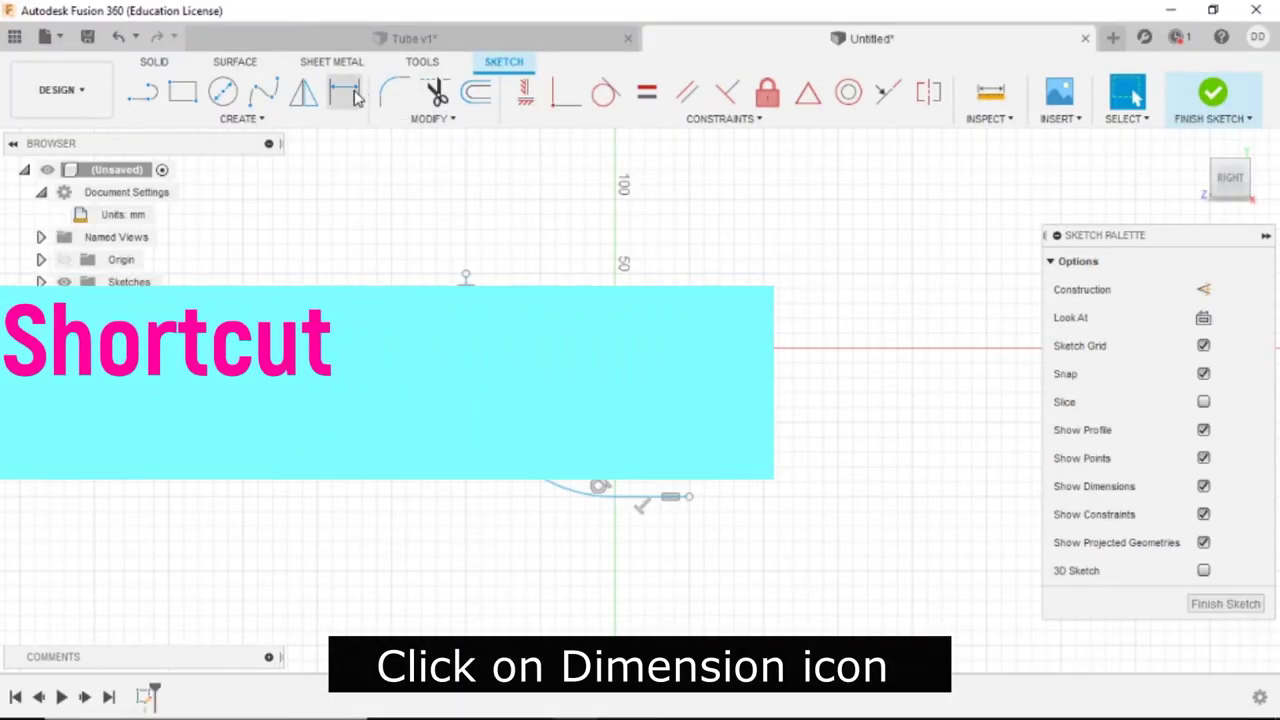
# - Dimension the arc radius to 200 mm and the vertical line to 50 mm, then finish the sketch
pyautogui.click(352, 92)
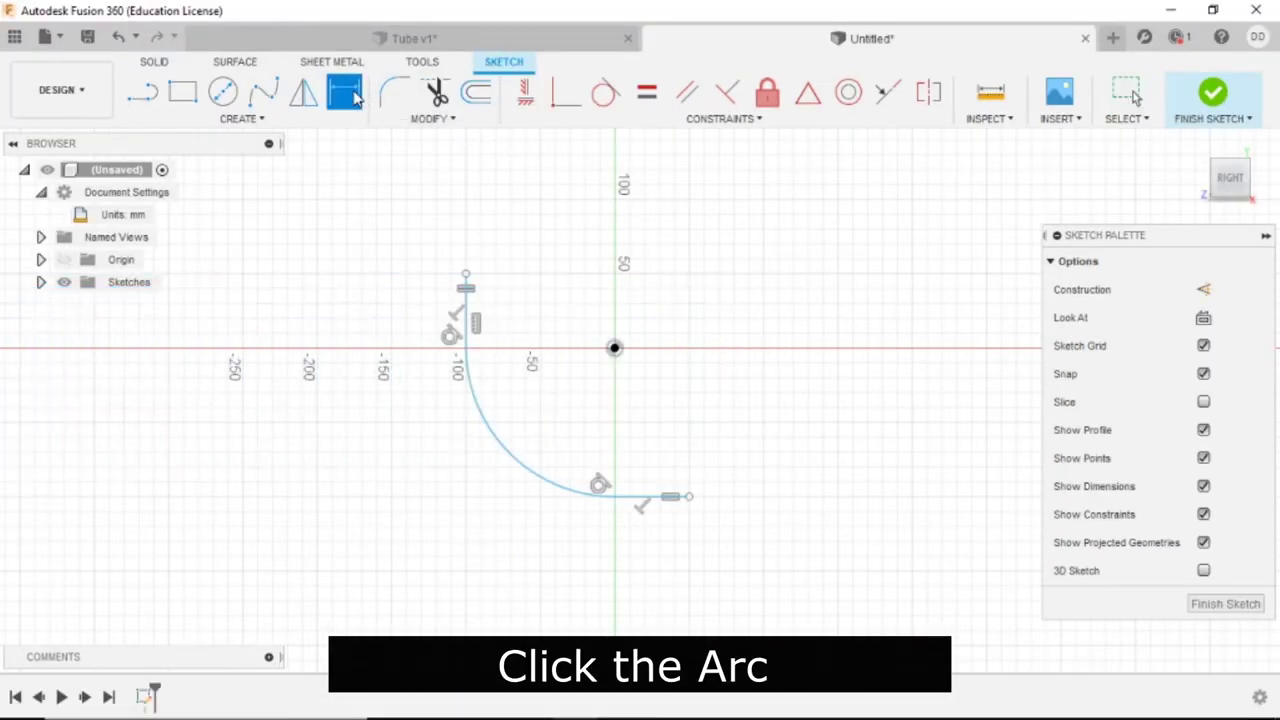
pyautogui.click(490, 440)
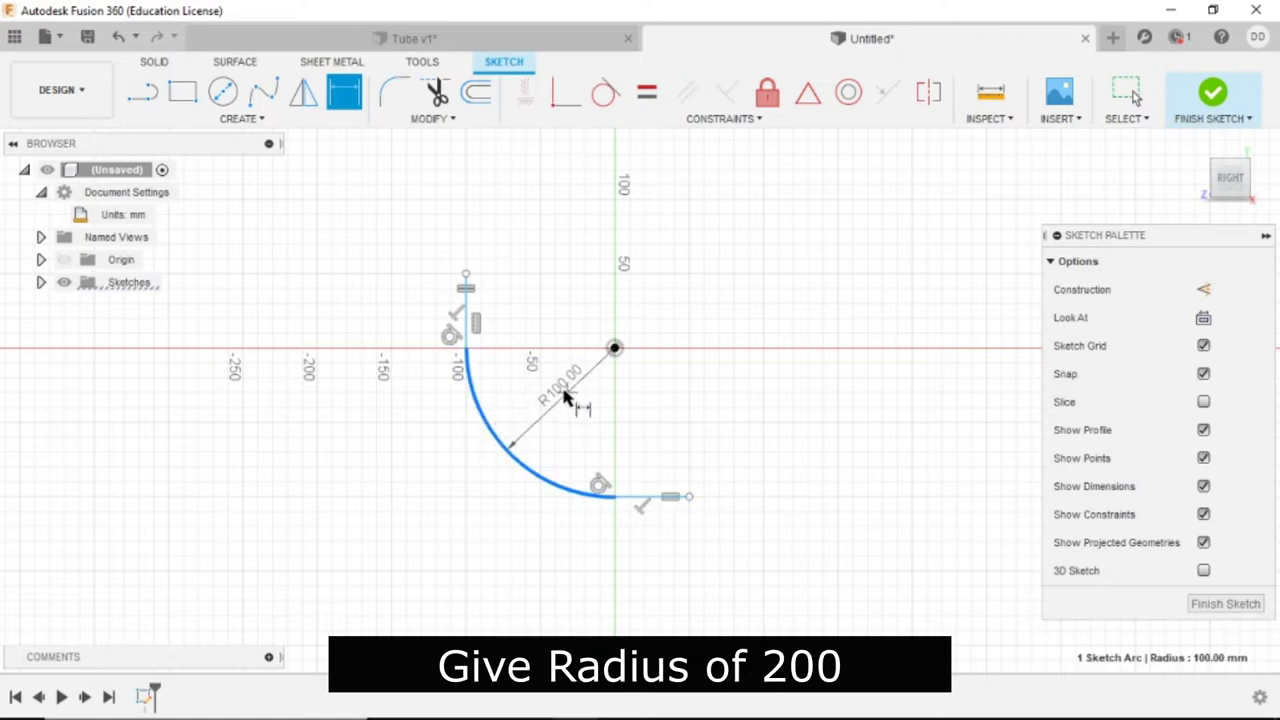
pyautogui.click(566, 396)
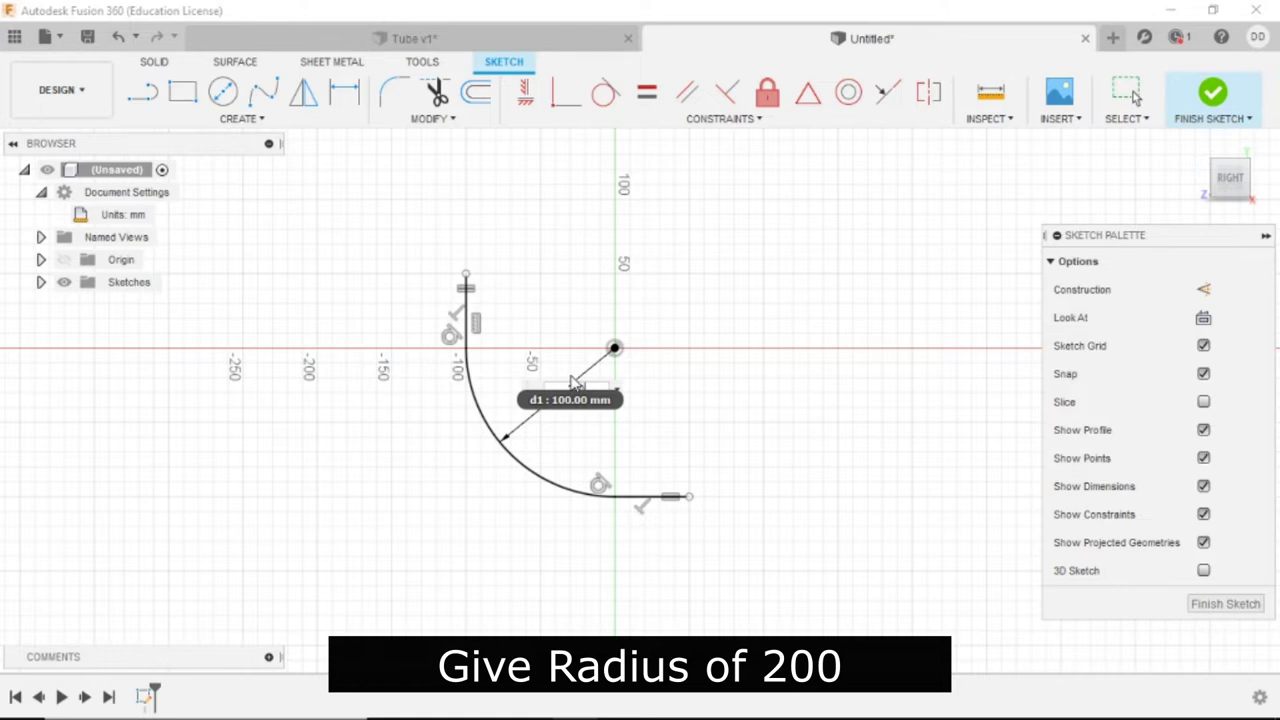
pyautogui.write('200')
pyautogui.press('Return')
pyautogui.scroll(-2, 591, 309)
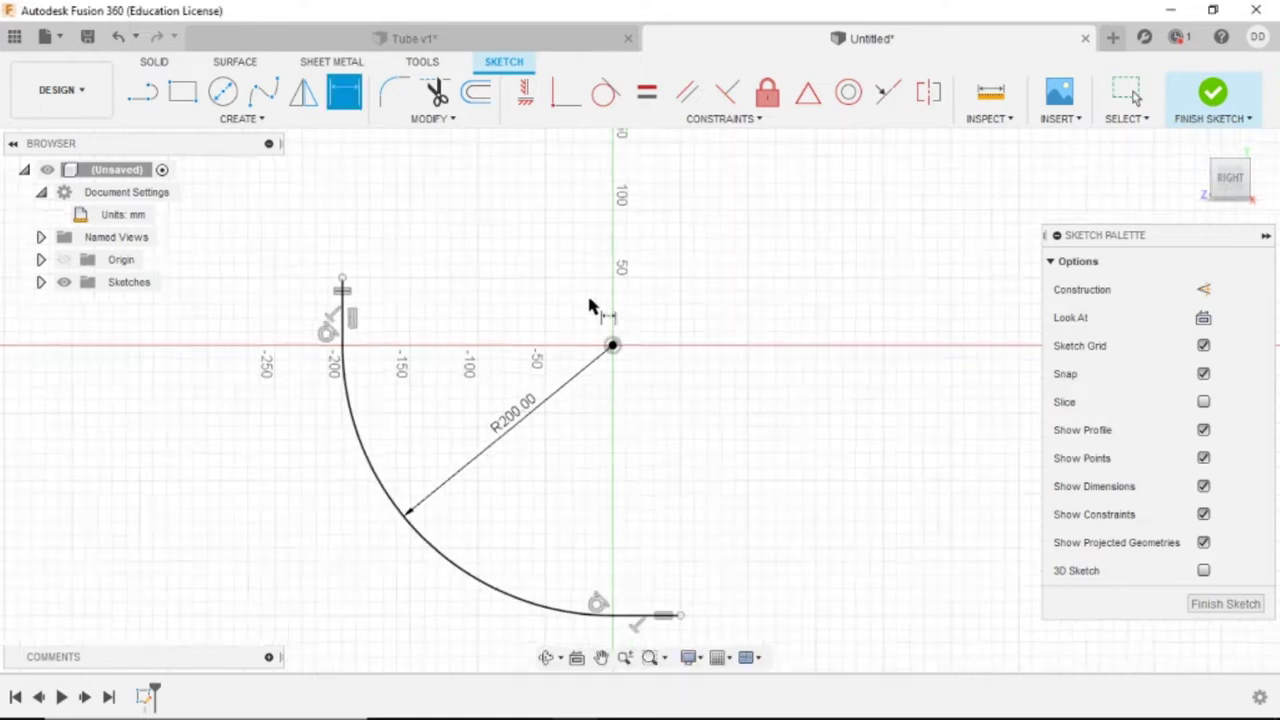
pyautogui.click(367, 316)
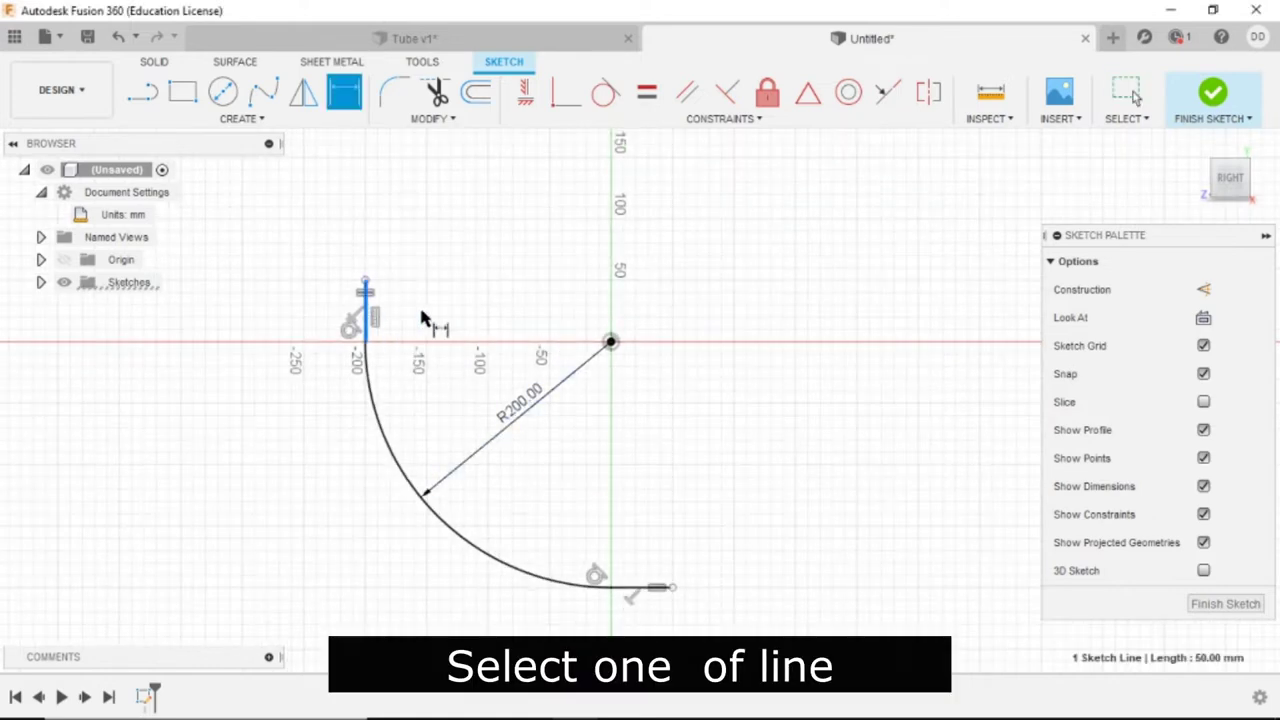
pyautogui.click(492, 318)
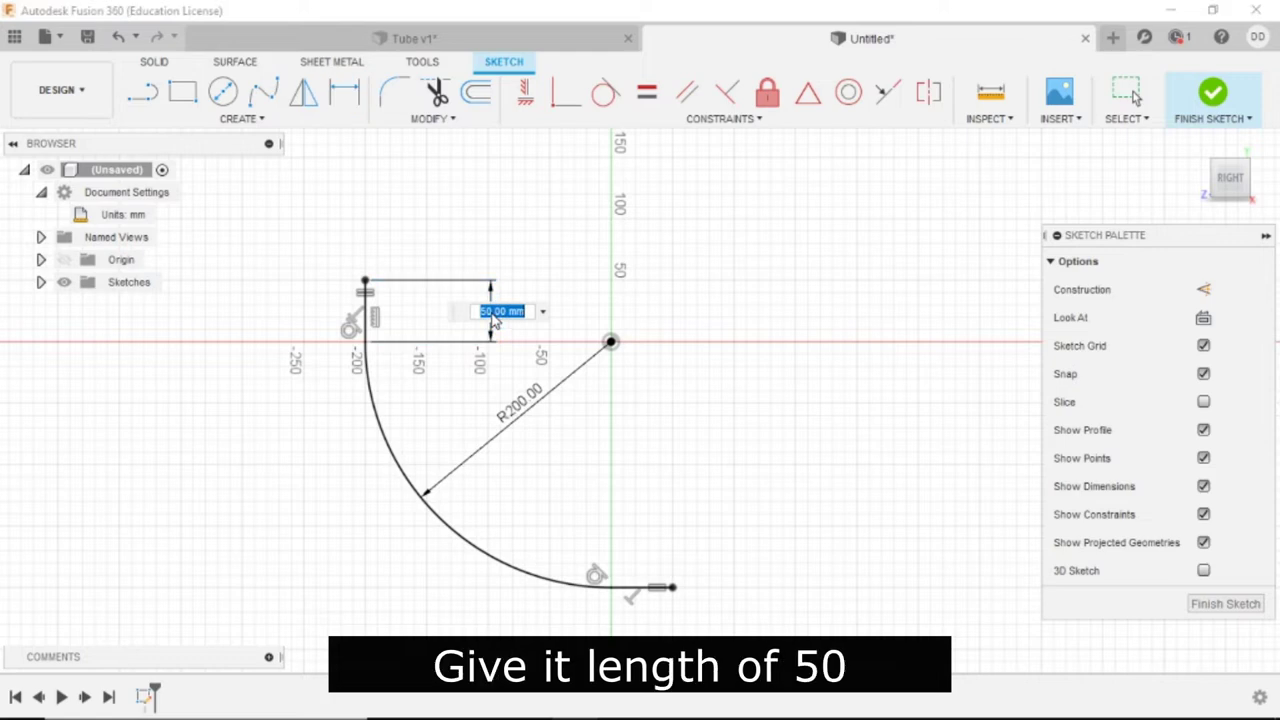
pyautogui.press('Return')
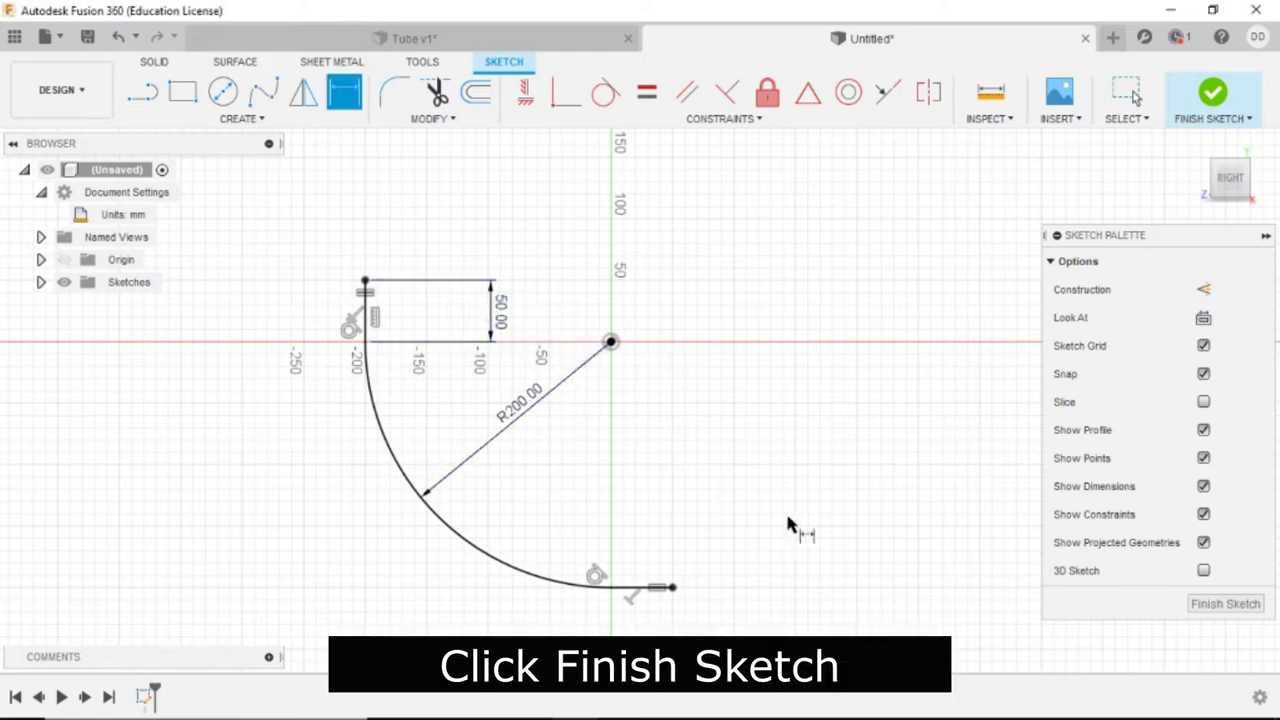
pyautogui.click(1222, 100)
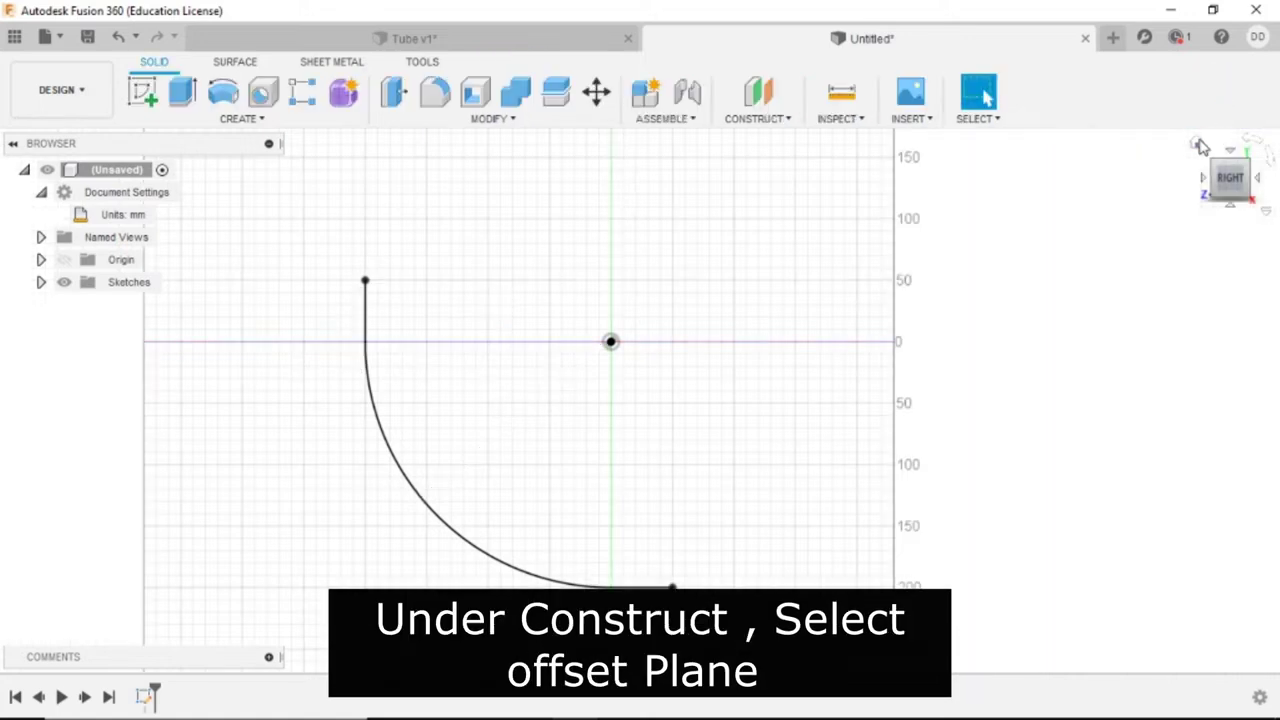
# - Create an offset construction plane 50 mm from the Top (XZ) plane
pyautogui.click(1196, 143)
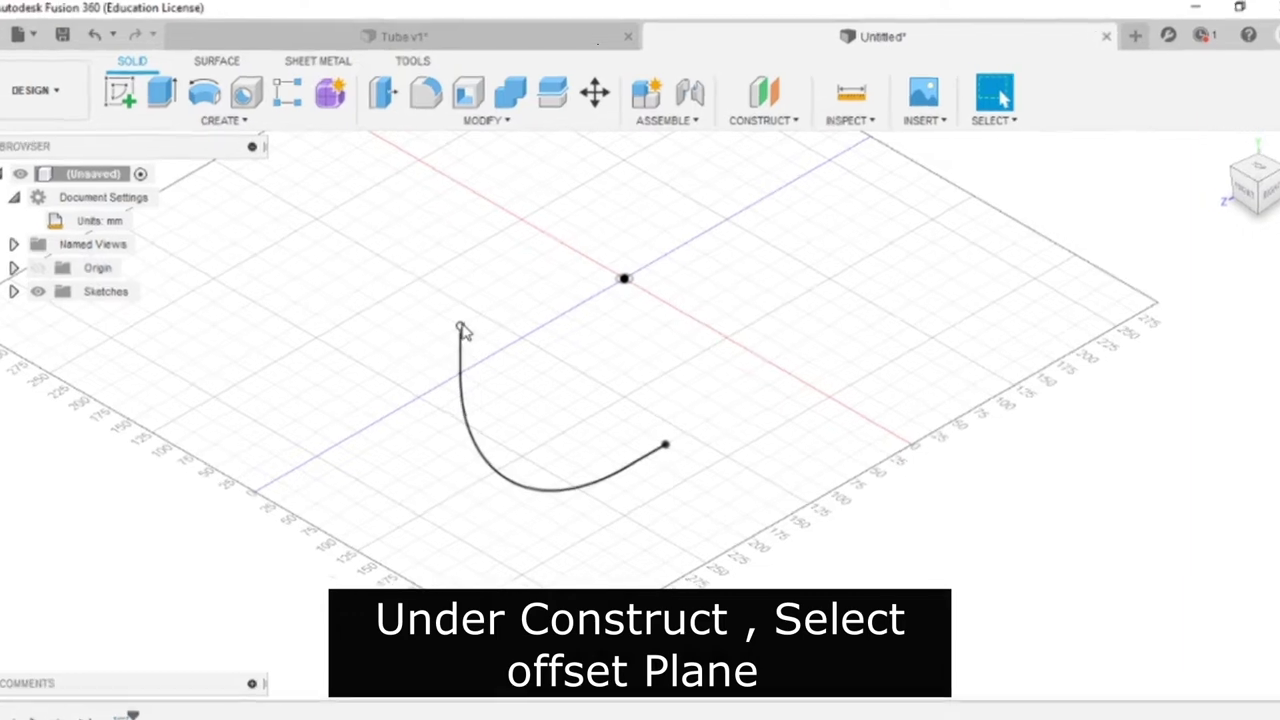
pyautogui.click(788, 119)
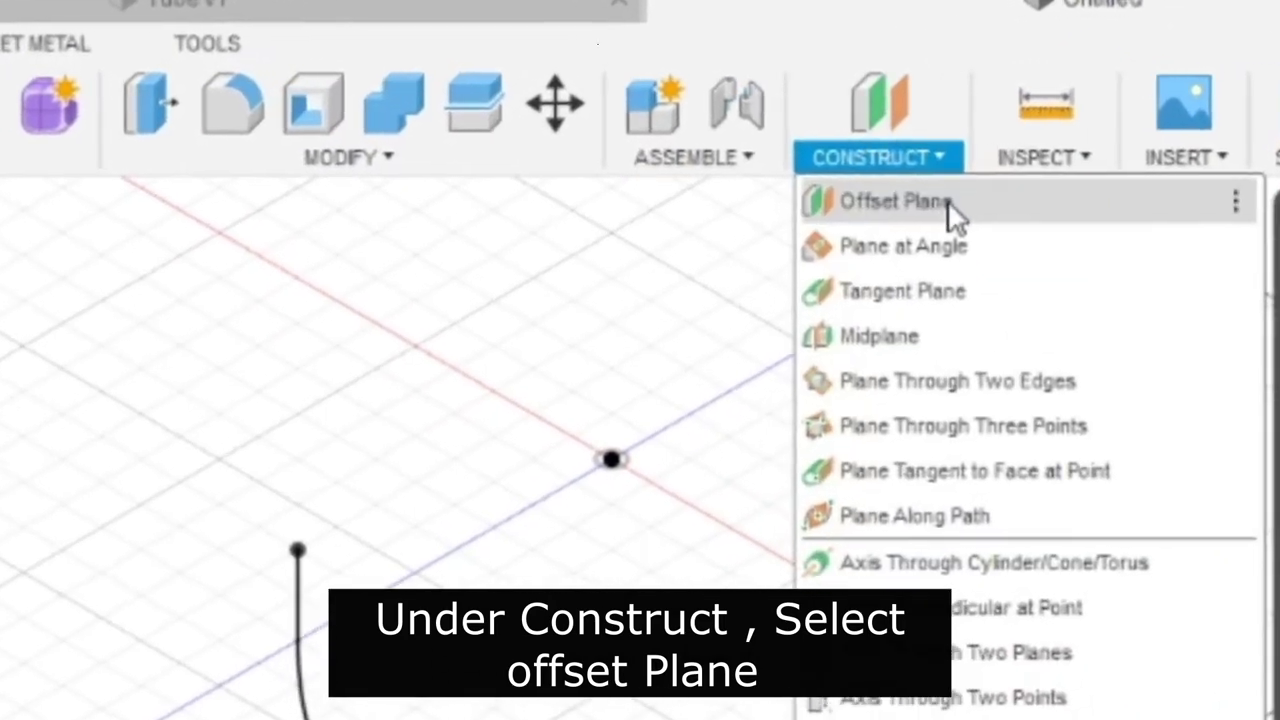
pyautogui.click(943, 212)
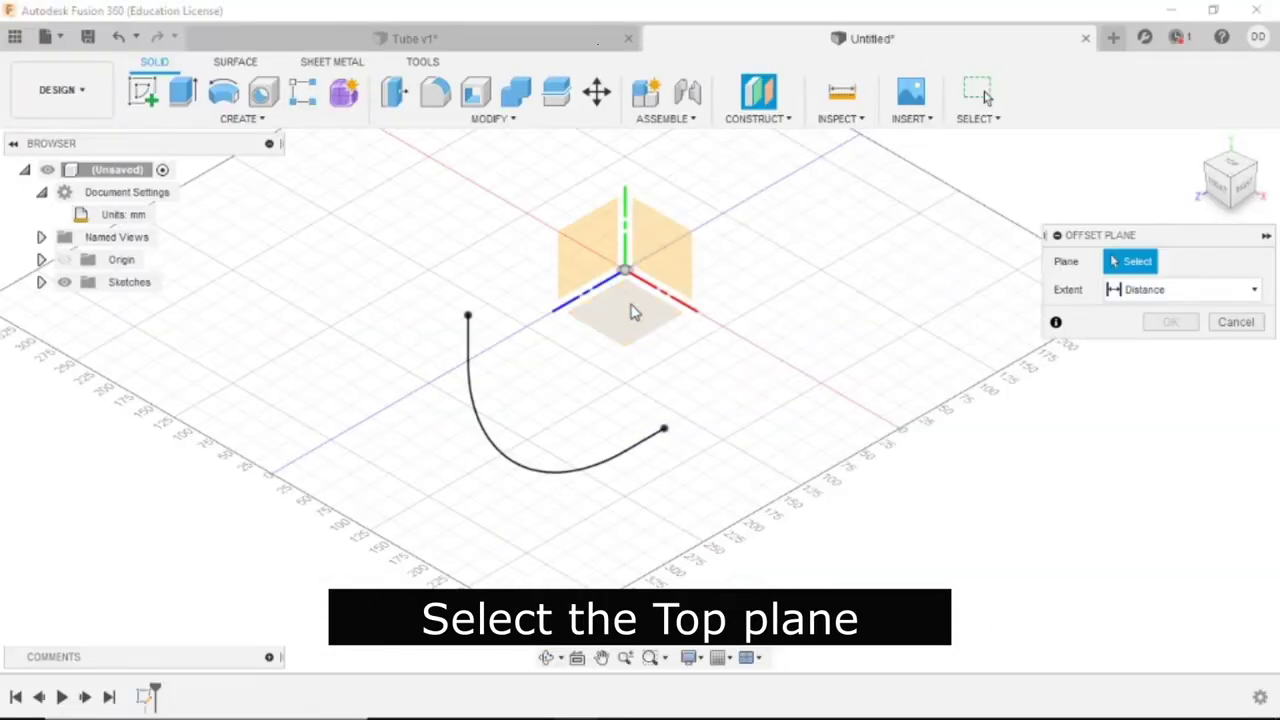
pyautogui.click(631, 312)
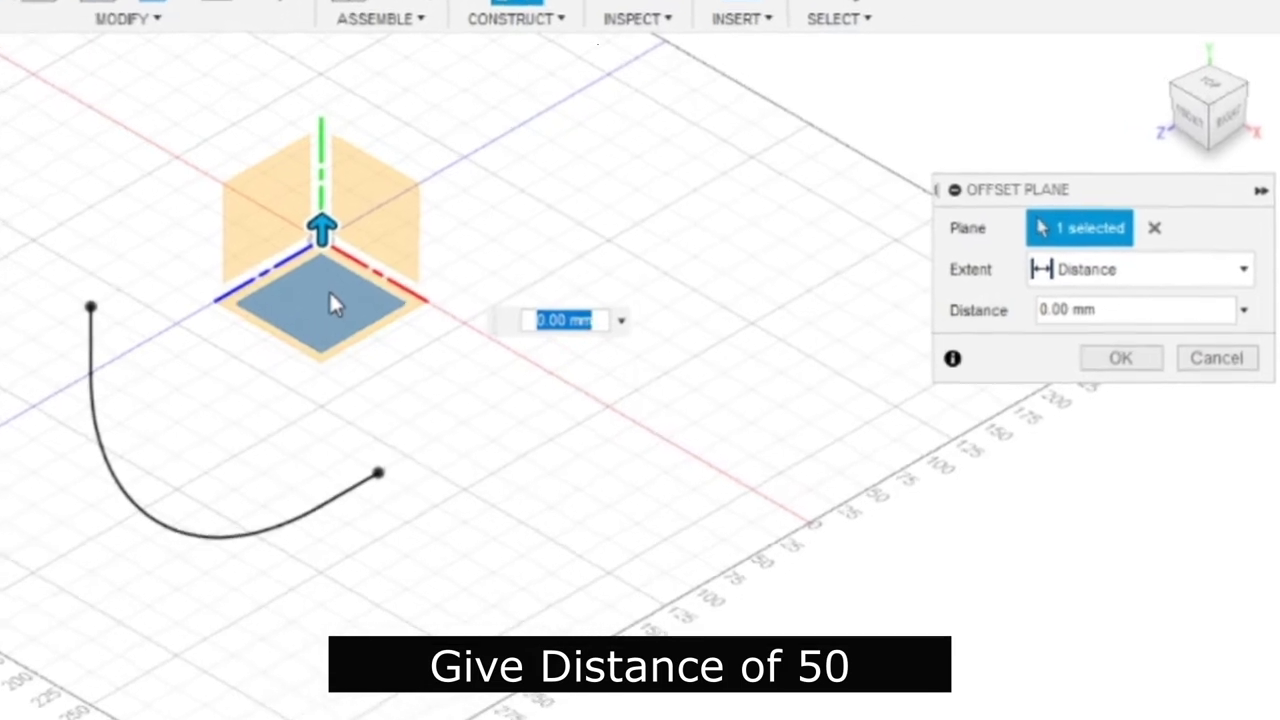
pyautogui.write('5')
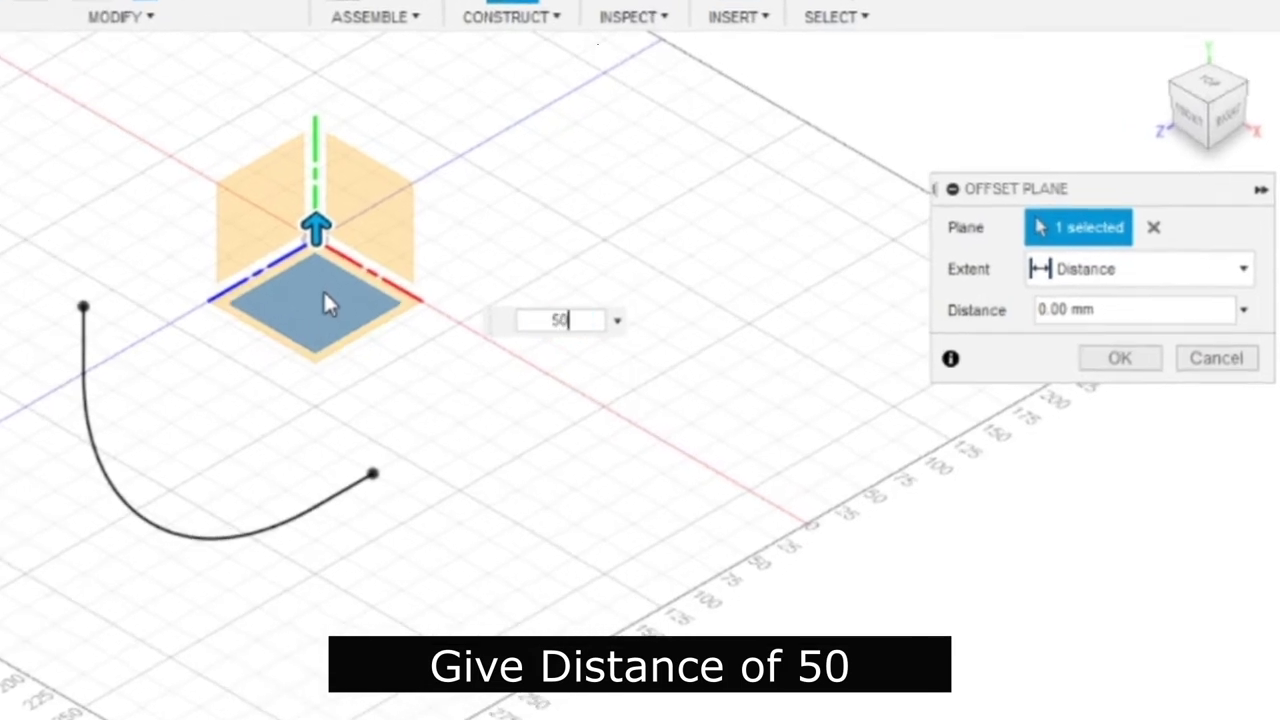
pyautogui.write('0')
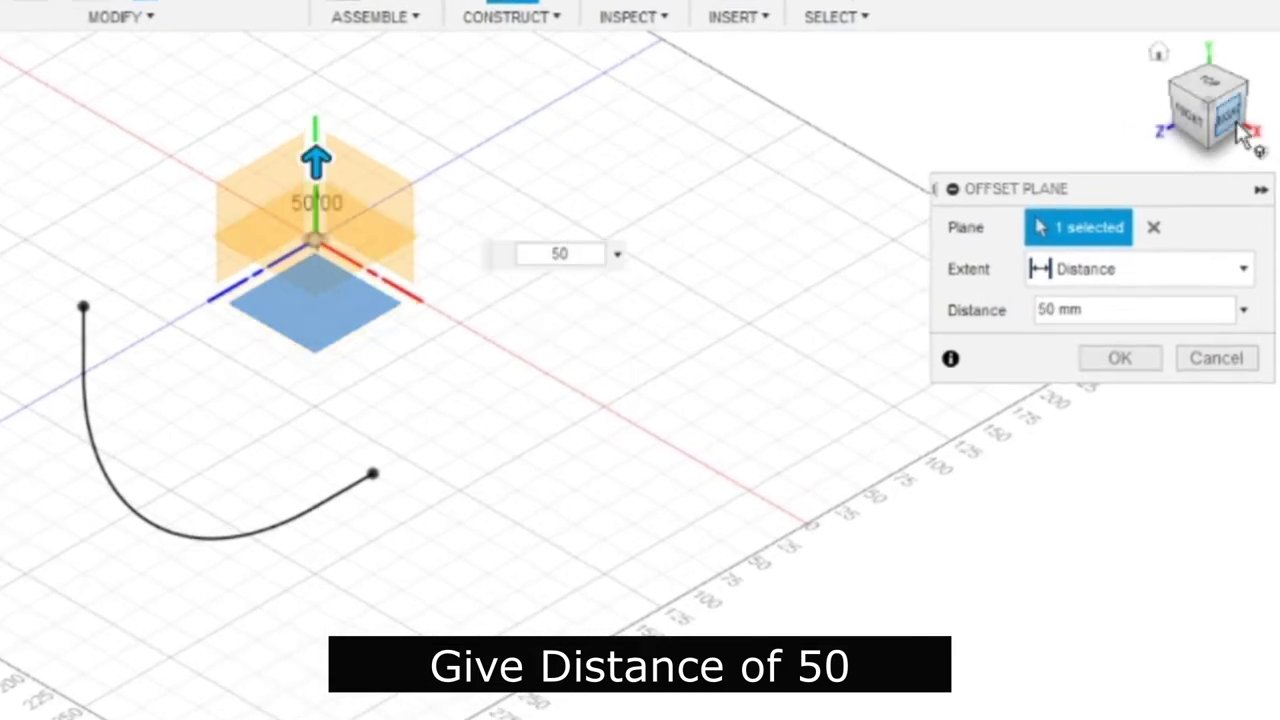
pyautogui.click(1228, 122)
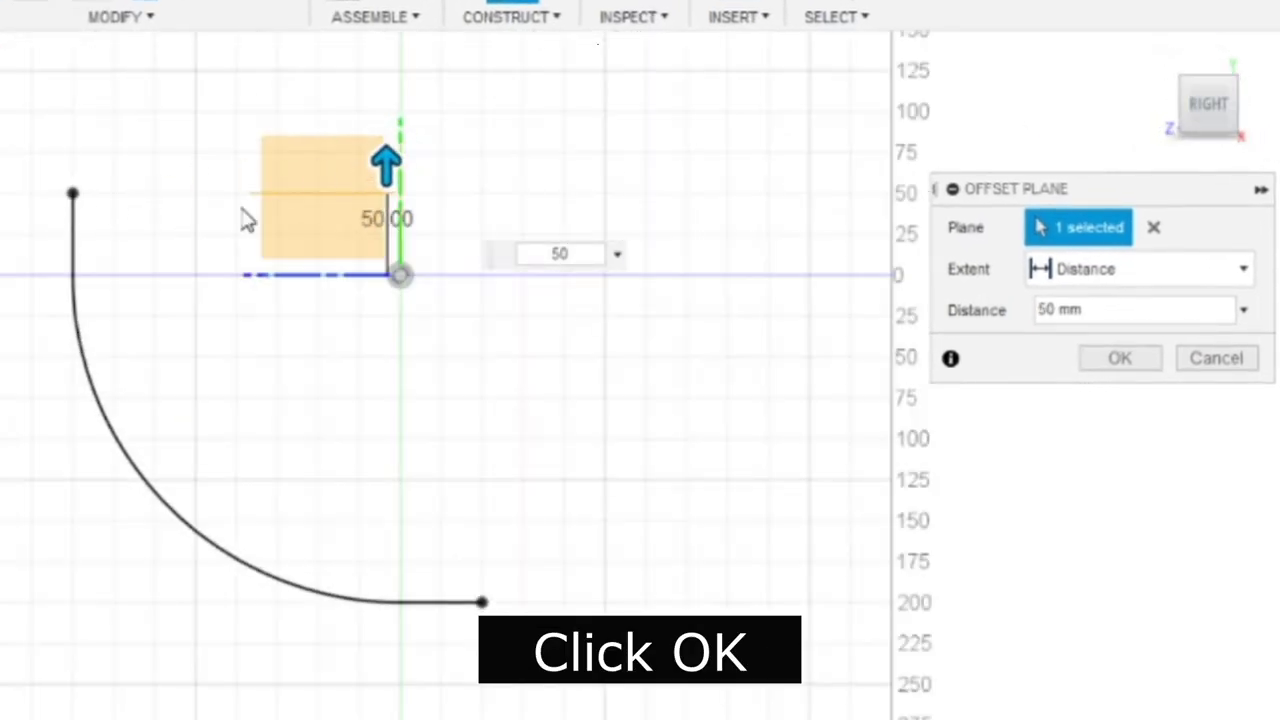
pyautogui.click(1142, 362)
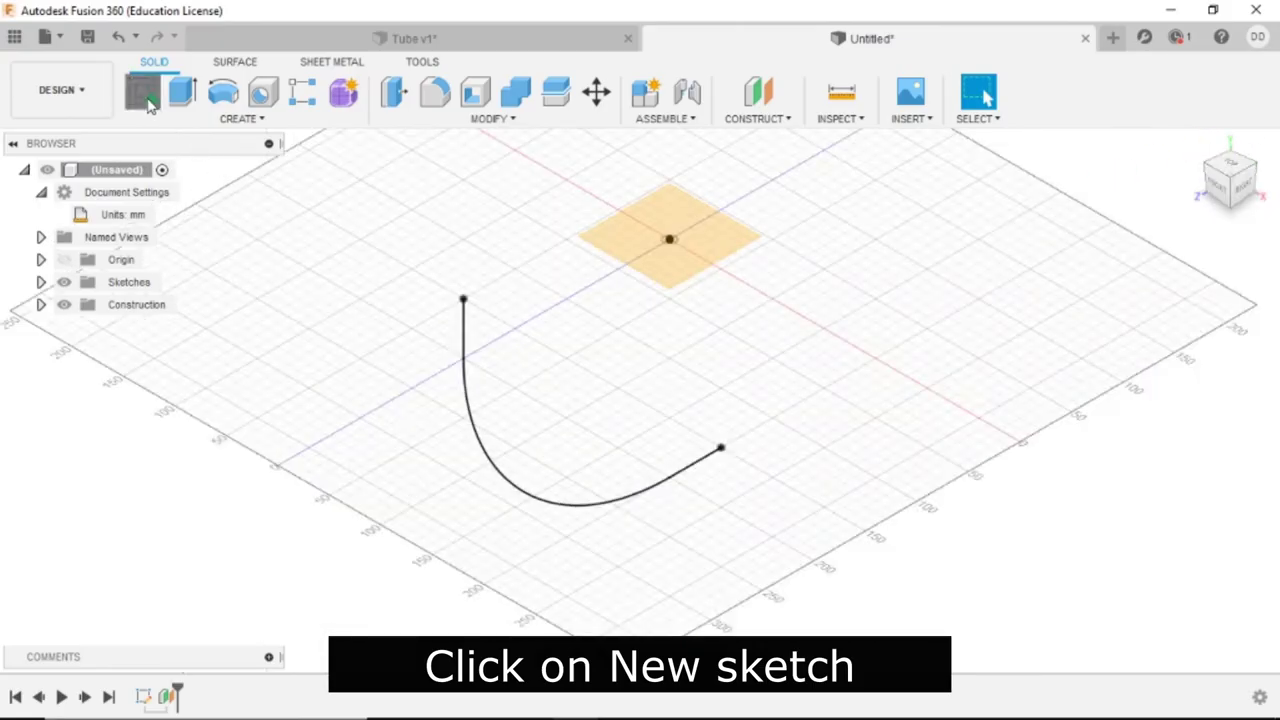
# - Sketch on the offset plane and project the vertical line's upper endpoint into it
pyautogui.click(142, 92)
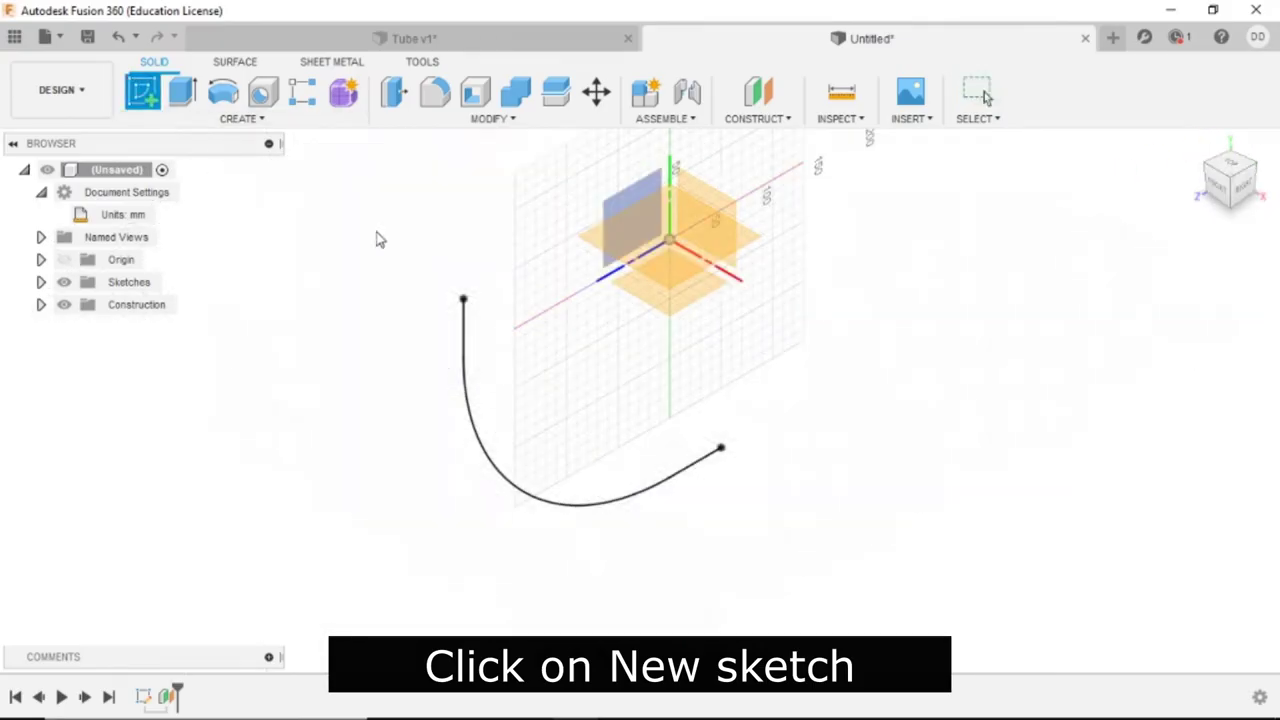
pyautogui.click(650, 254)
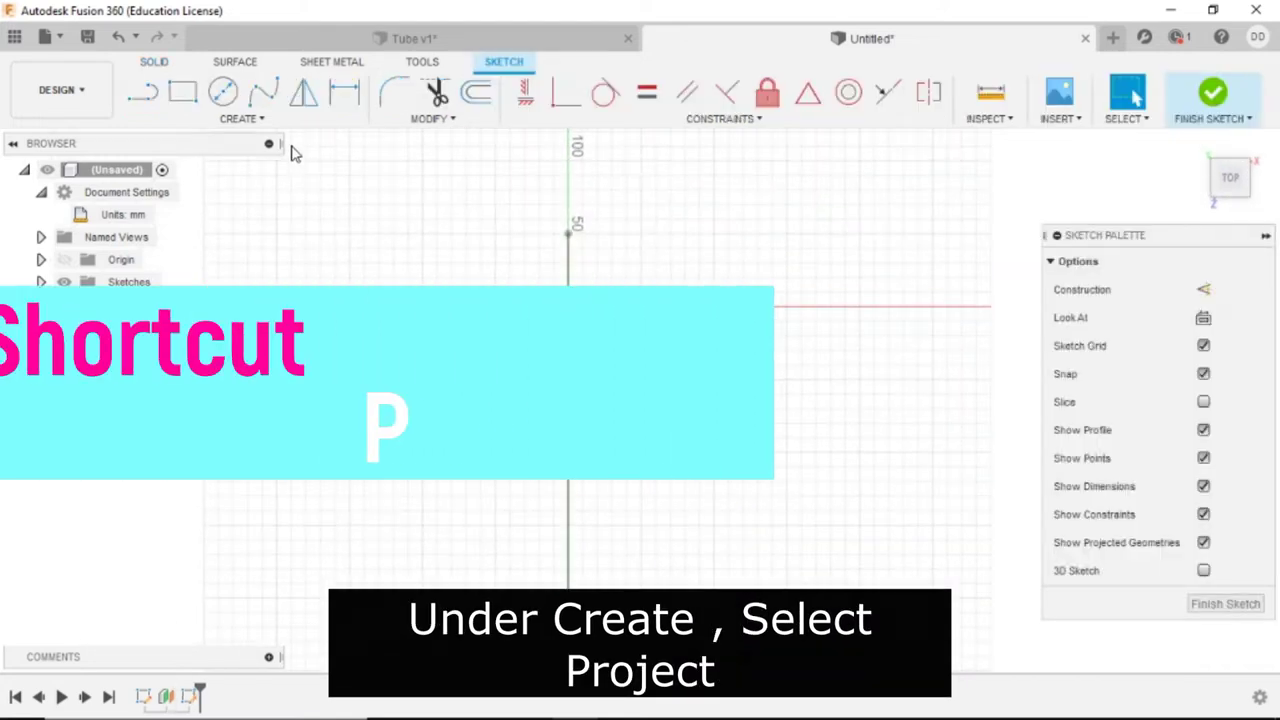
pyautogui.click(267, 122)
pyautogui.moveTo(180, 468)
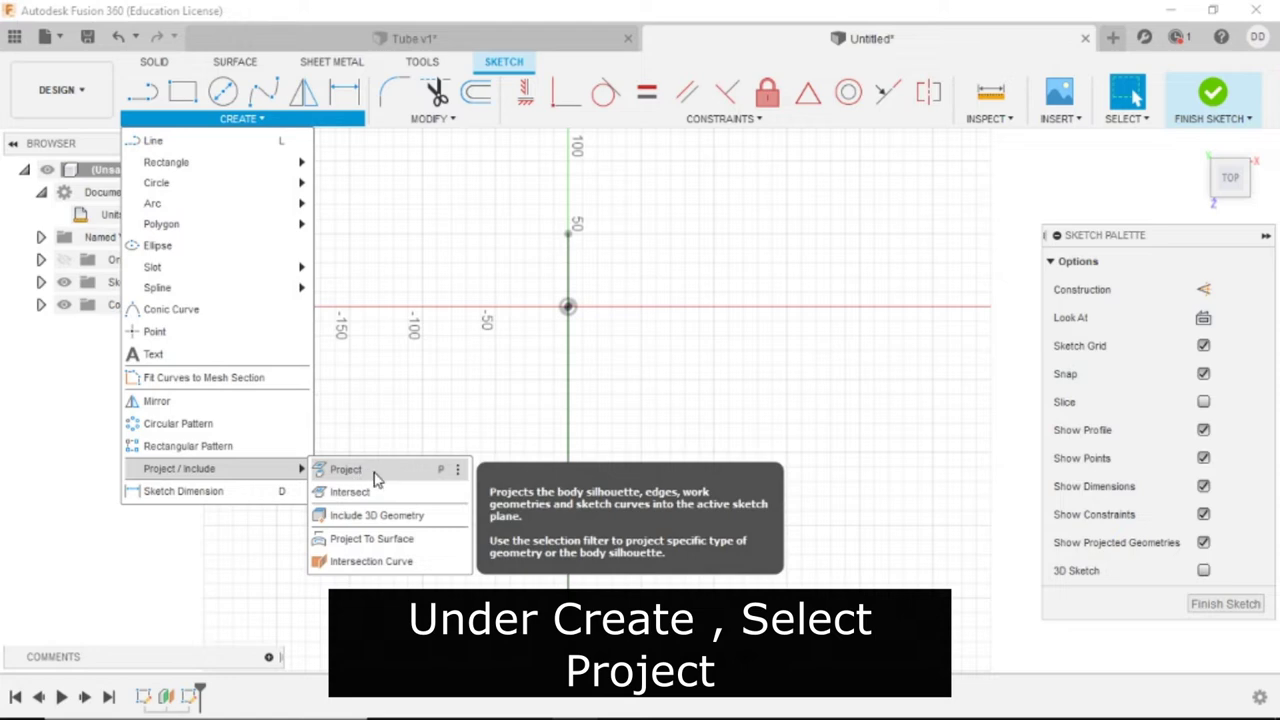
pyautogui.click(376, 472)
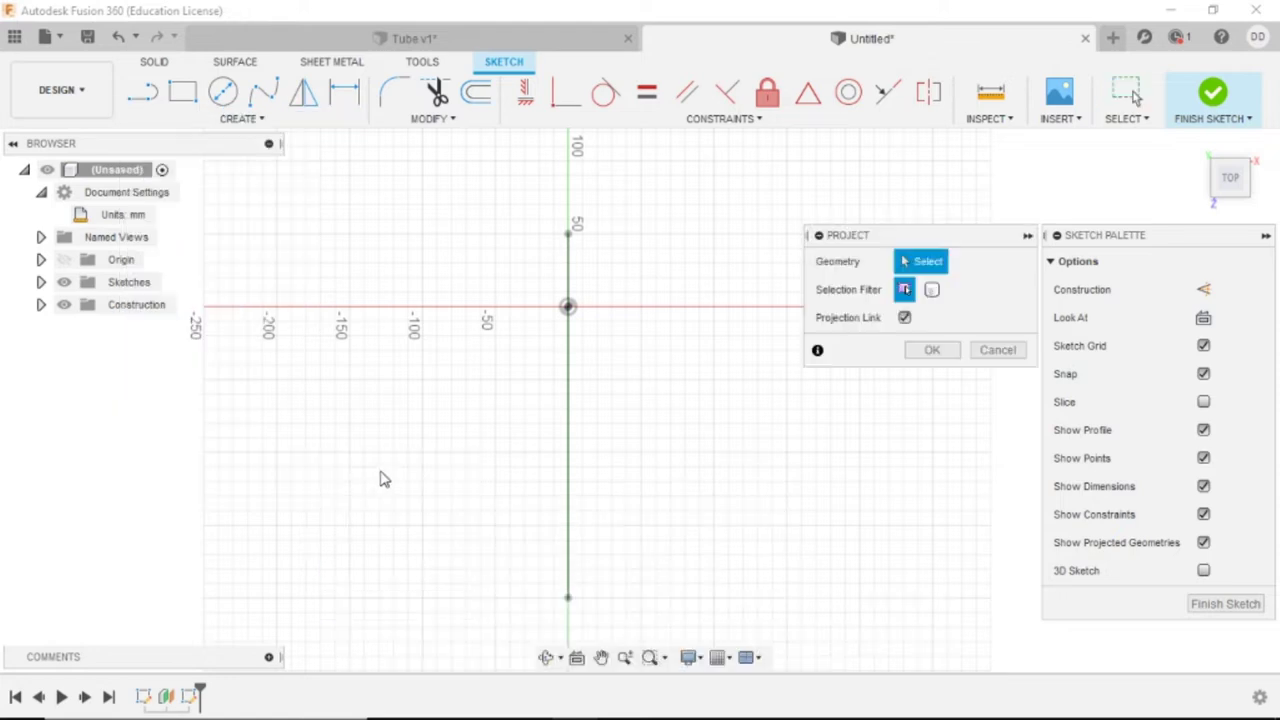
pyautogui.click(568, 599)
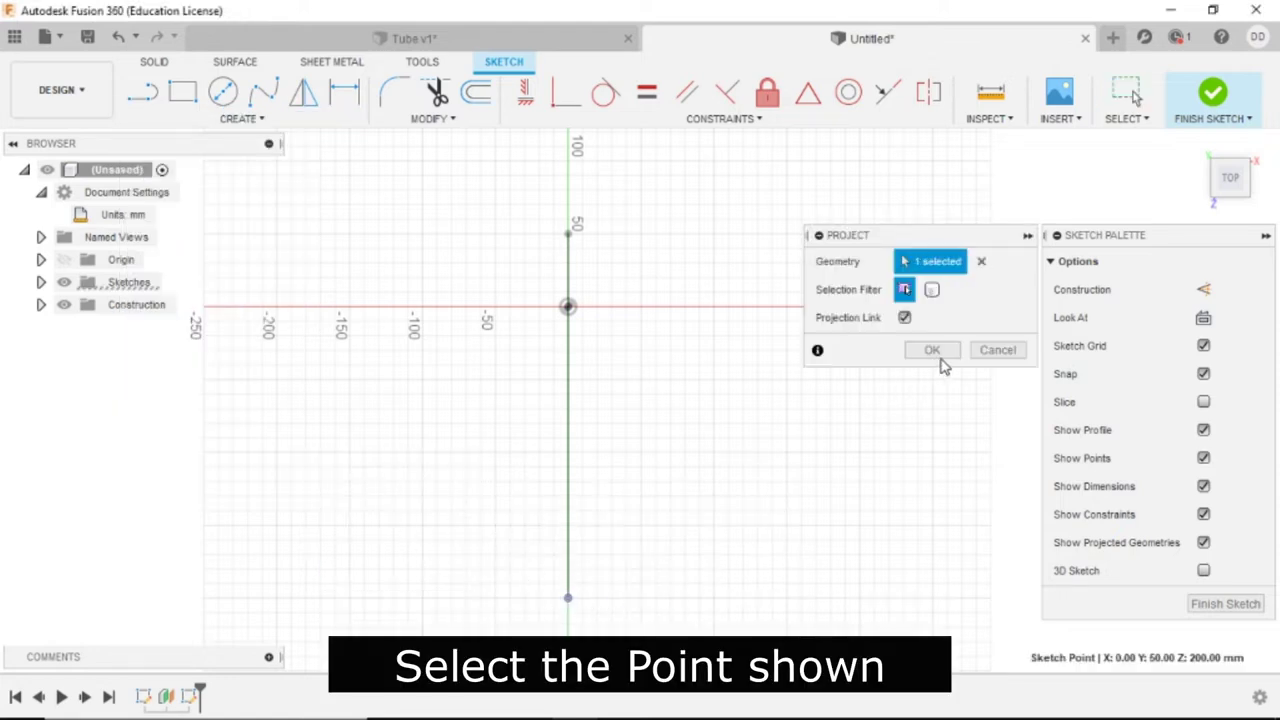
pyautogui.click(1195, 148)
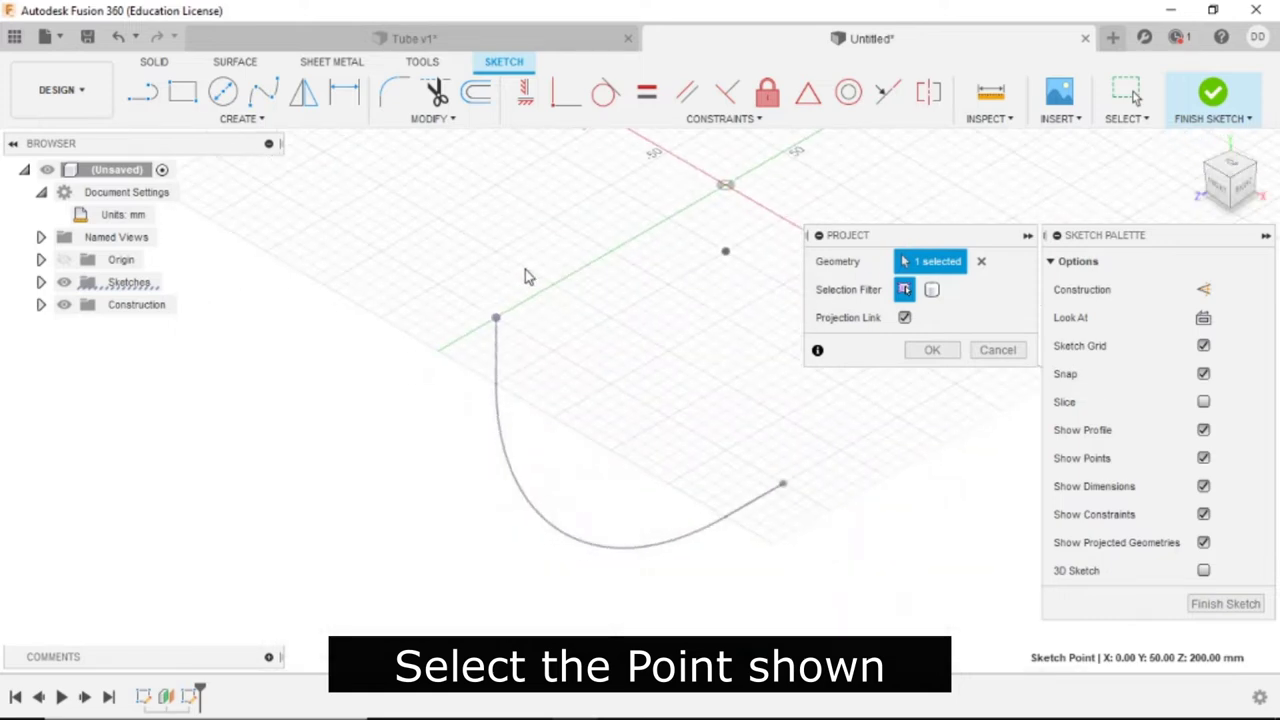
pyautogui.click(929, 350)
pyautogui.scroll(2, 466, 314)
pyautogui.scroll(3, 450, 300)
pyautogui.moveTo(1229, 180)
pyautogui.click(1230, 165)
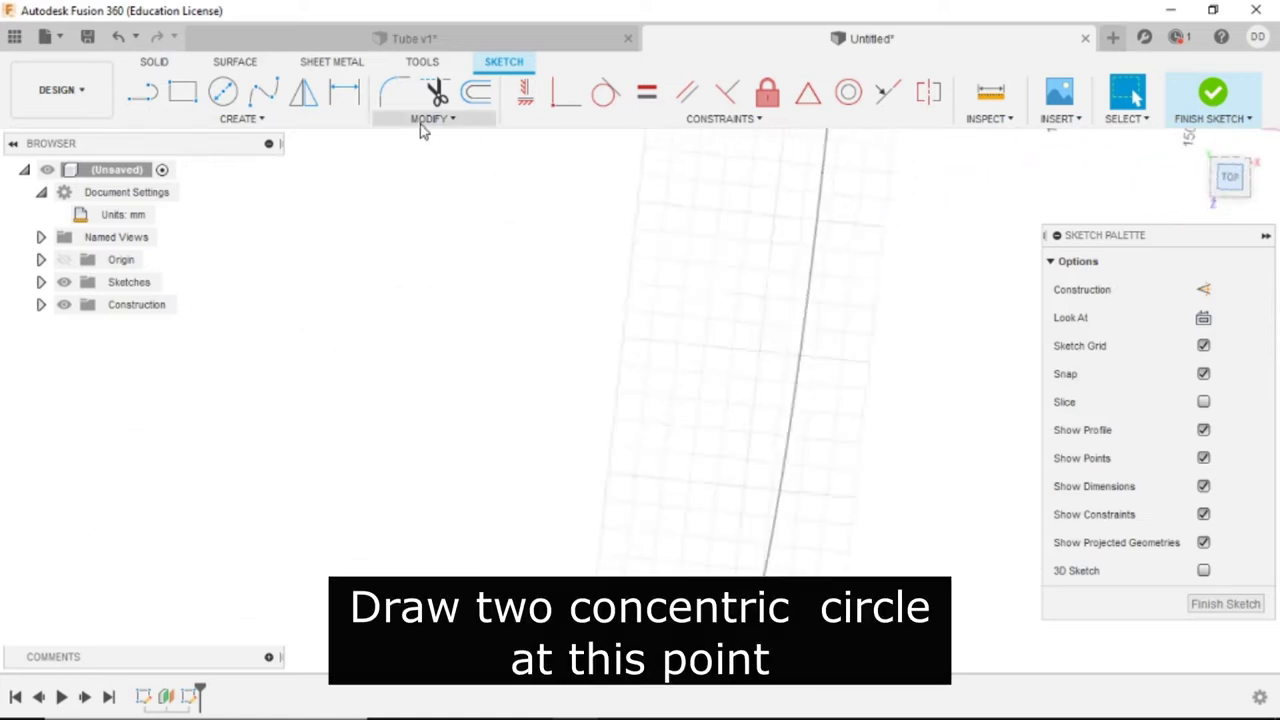
# - Draw two concentric center-diameter circles on the projected point
pyautogui.click(223, 92)
pyautogui.scroll(-2, 490, 230)
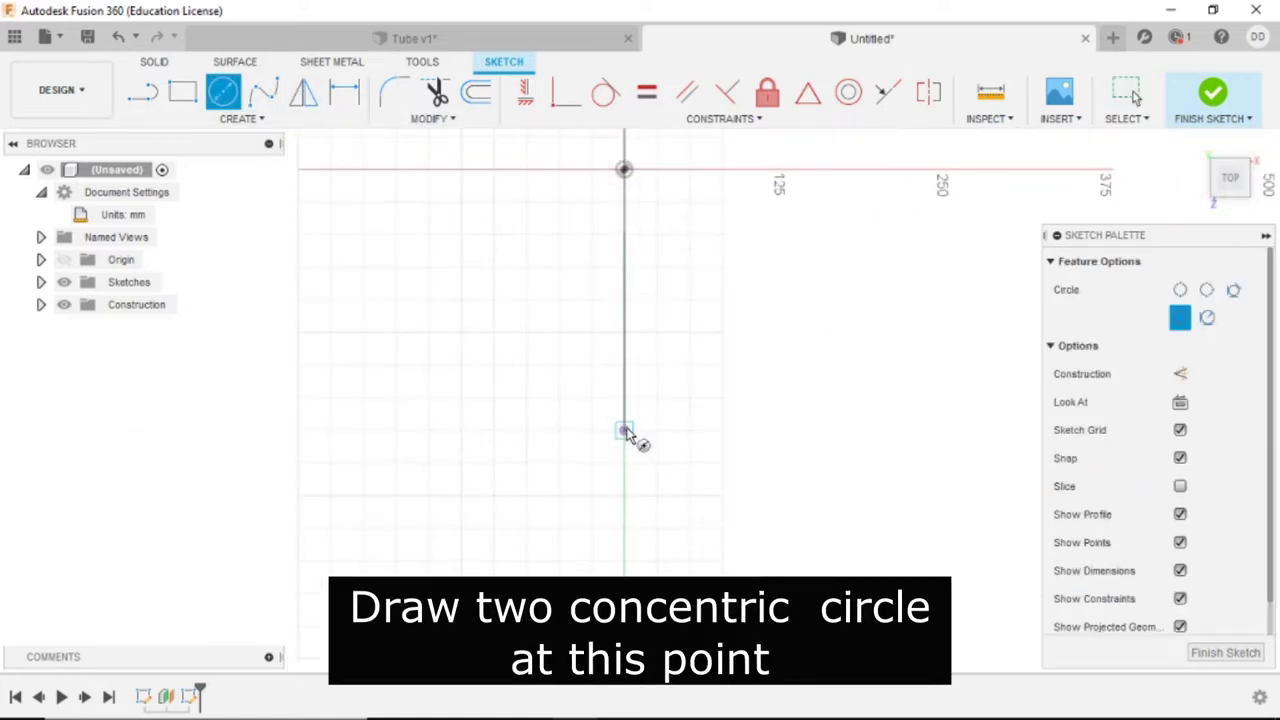
pyautogui.click(624, 431)
pyautogui.click(773, 446)
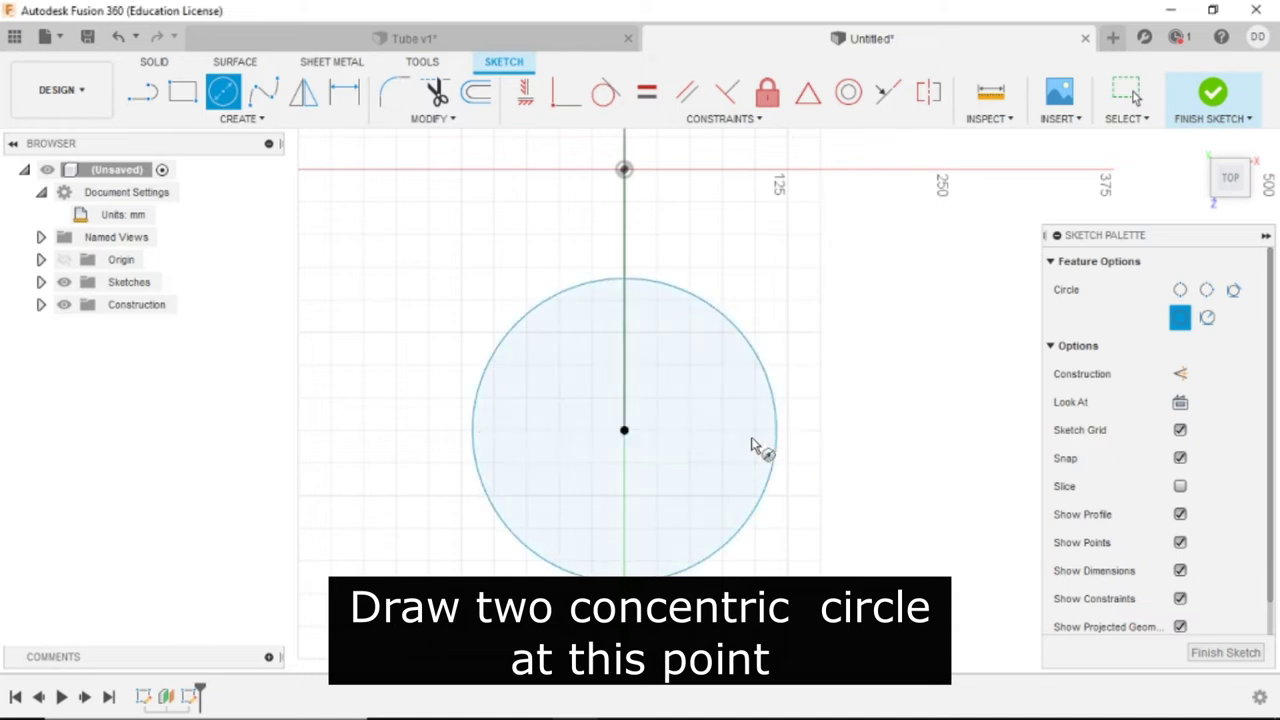
pyautogui.click(624, 431)
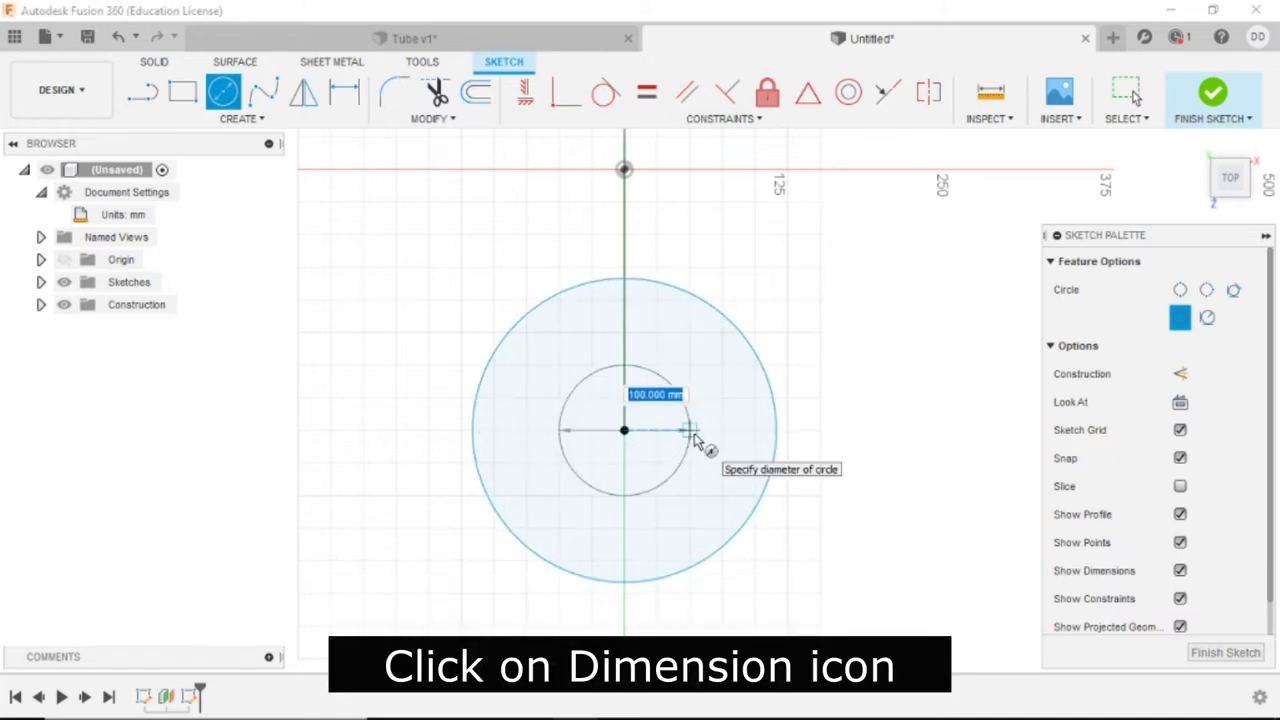
pyautogui.click(695, 439)
pyautogui.press('Escape')
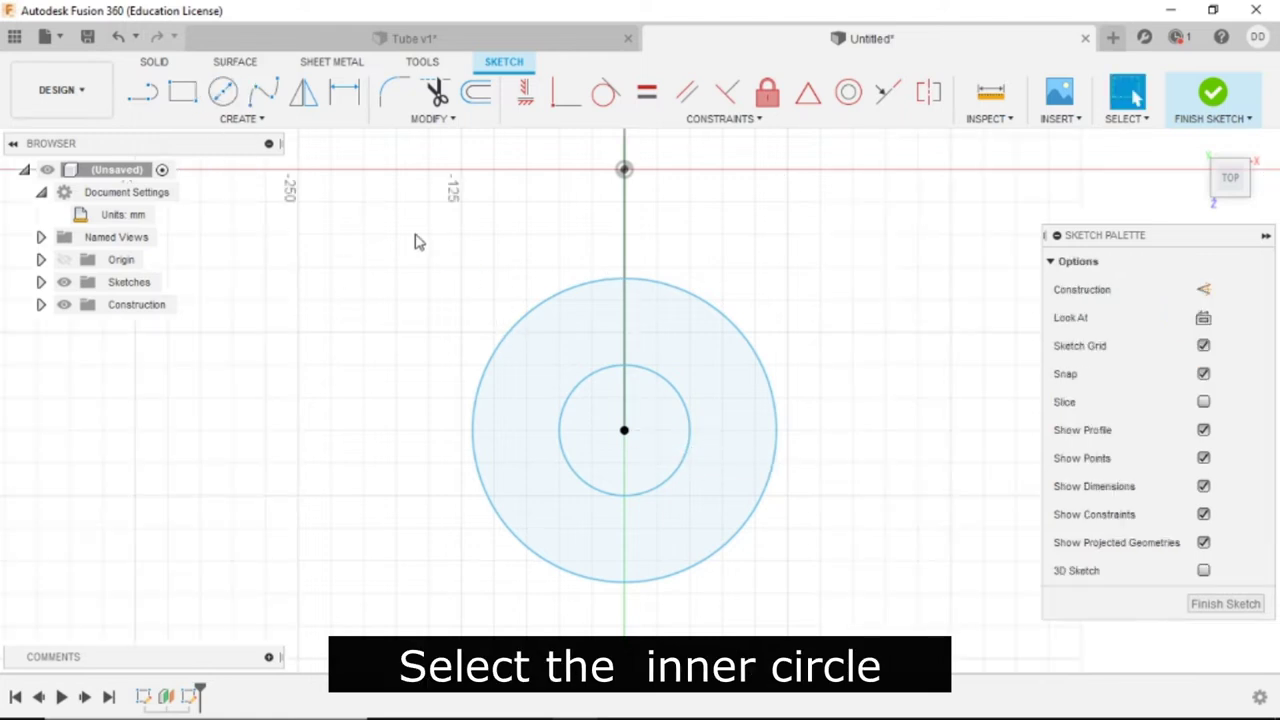
# - Dimension the inner circle to 75 mm and the outer to 100 mm, then finish the sketch
pyautogui.click(357, 101)
pyautogui.click(689, 414)
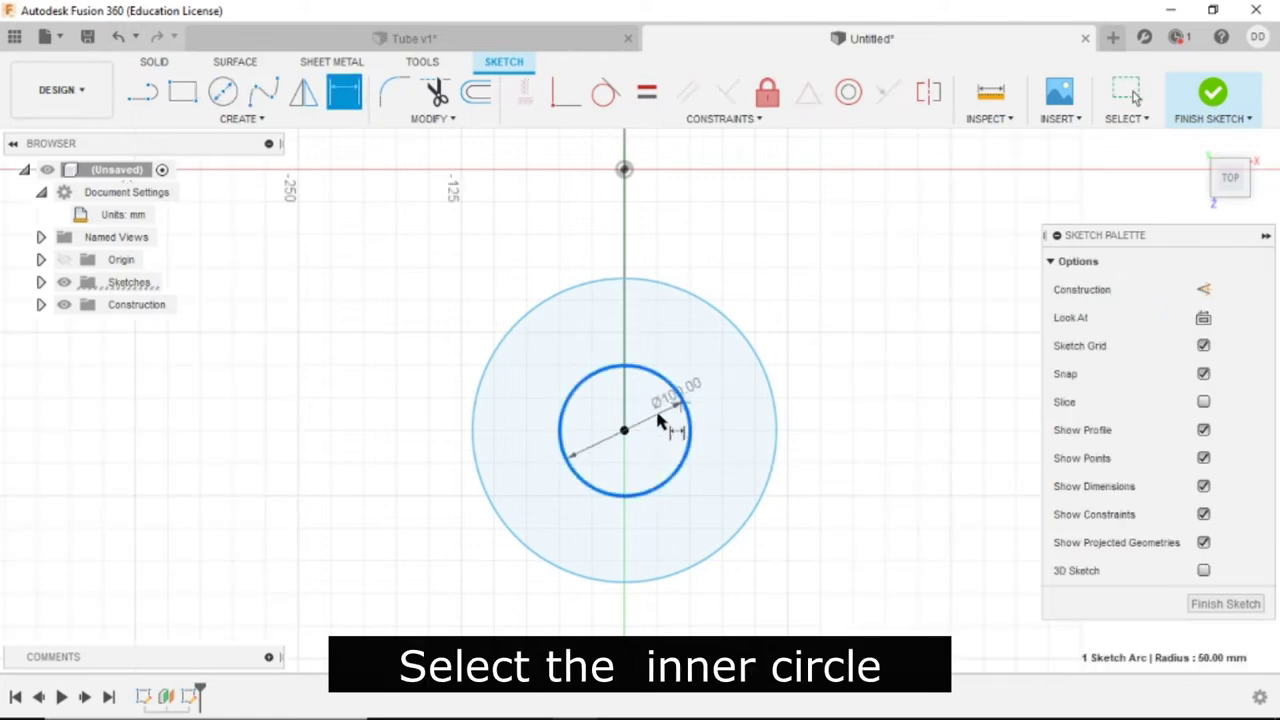
pyautogui.click(657, 422)
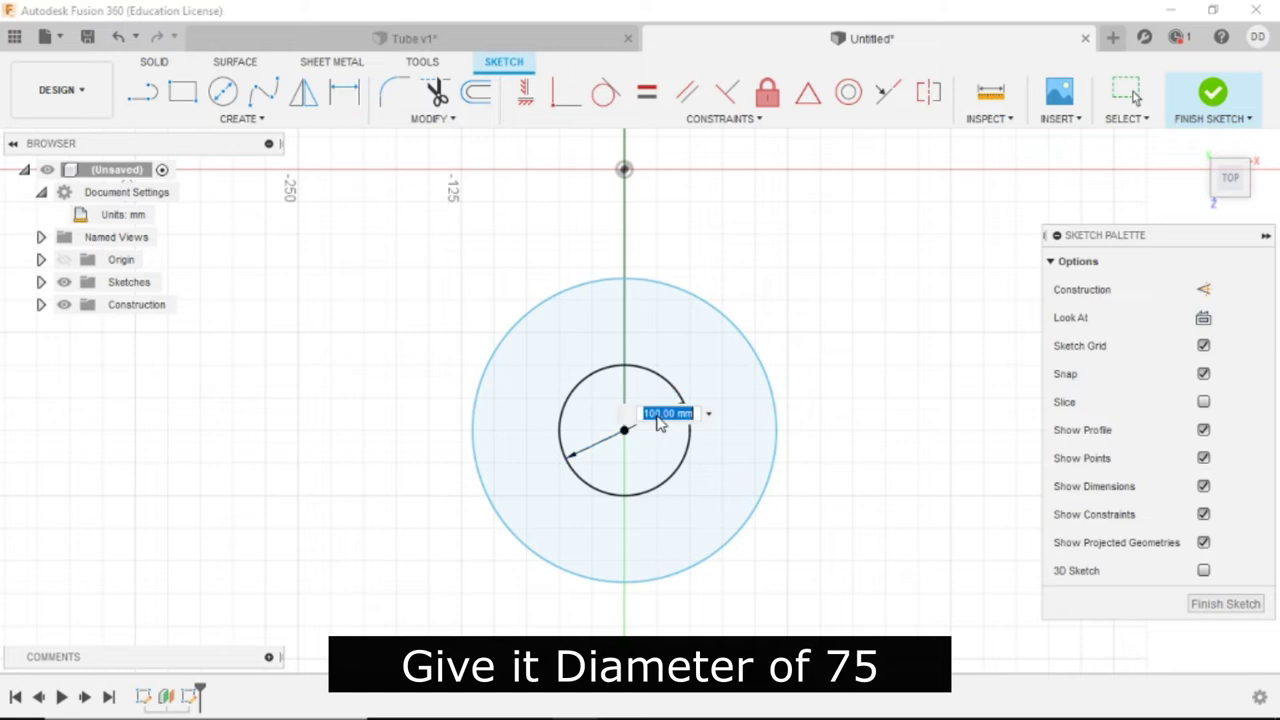
pyautogui.write('5')
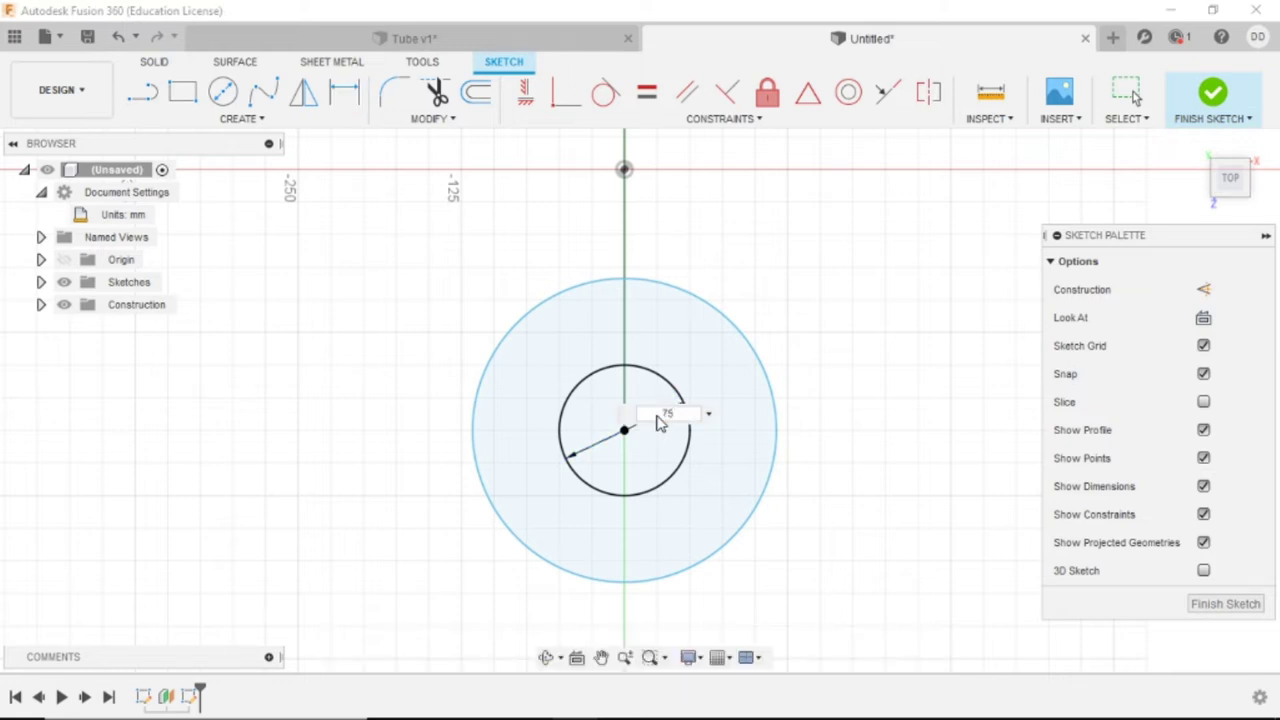
pyautogui.press('Return')
pyautogui.click(776, 441)
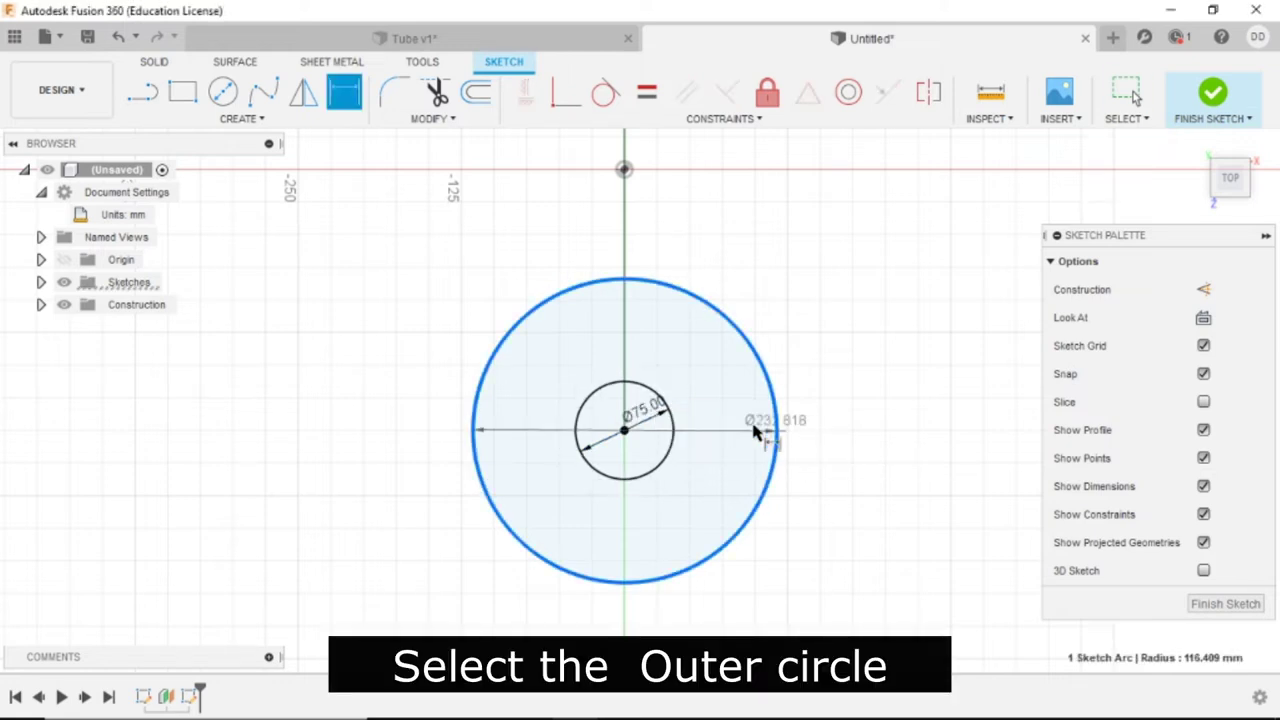
pyautogui.click(727, 426)
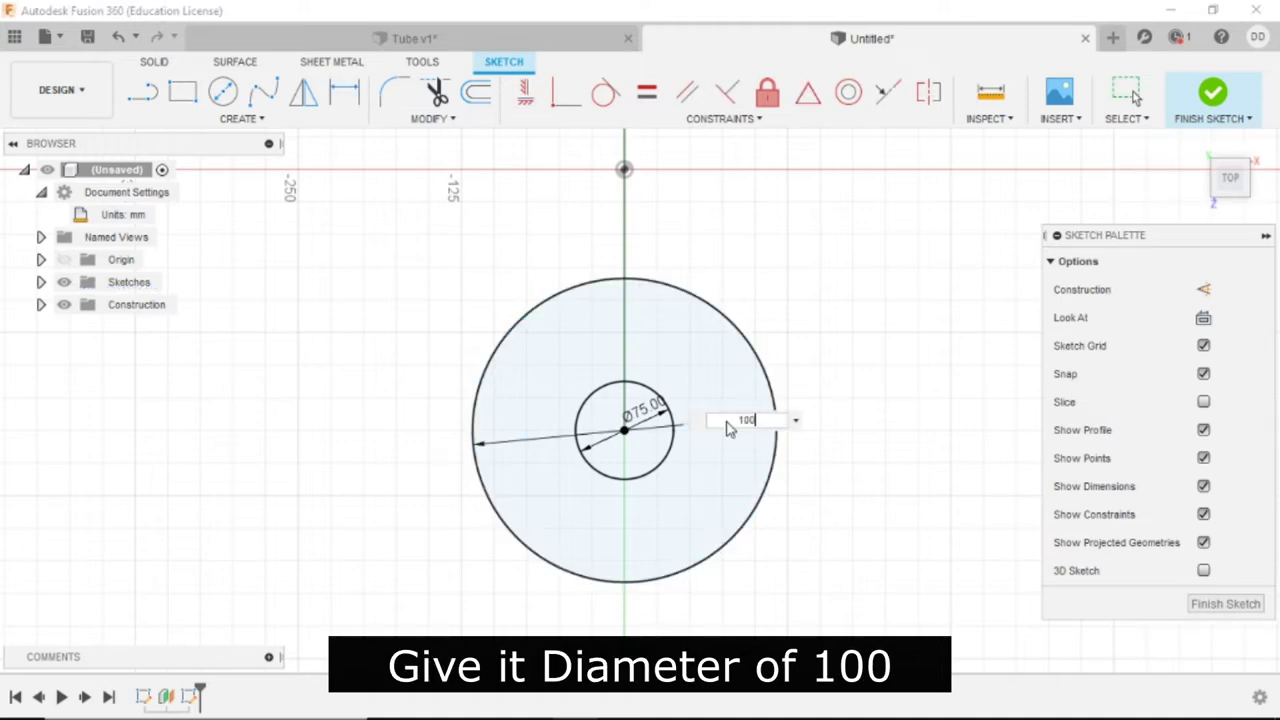
pyautogui.press('Return')
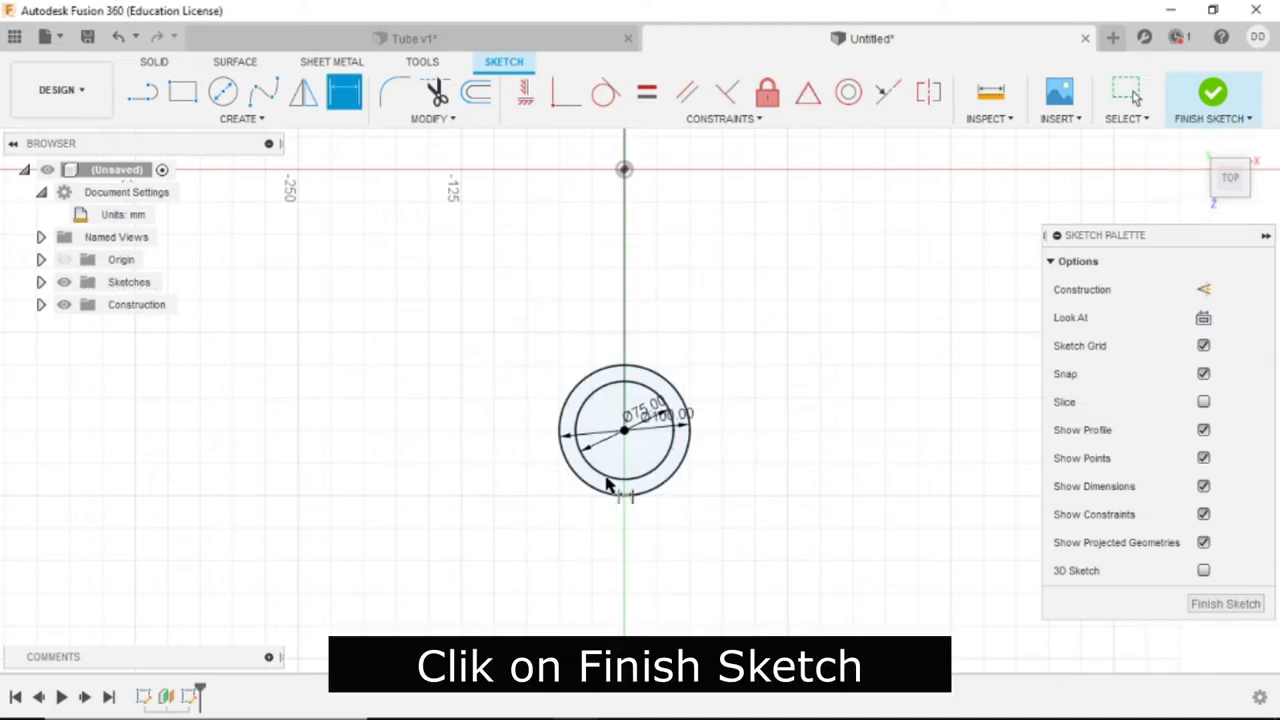
pyautogui.click(1214, 100)
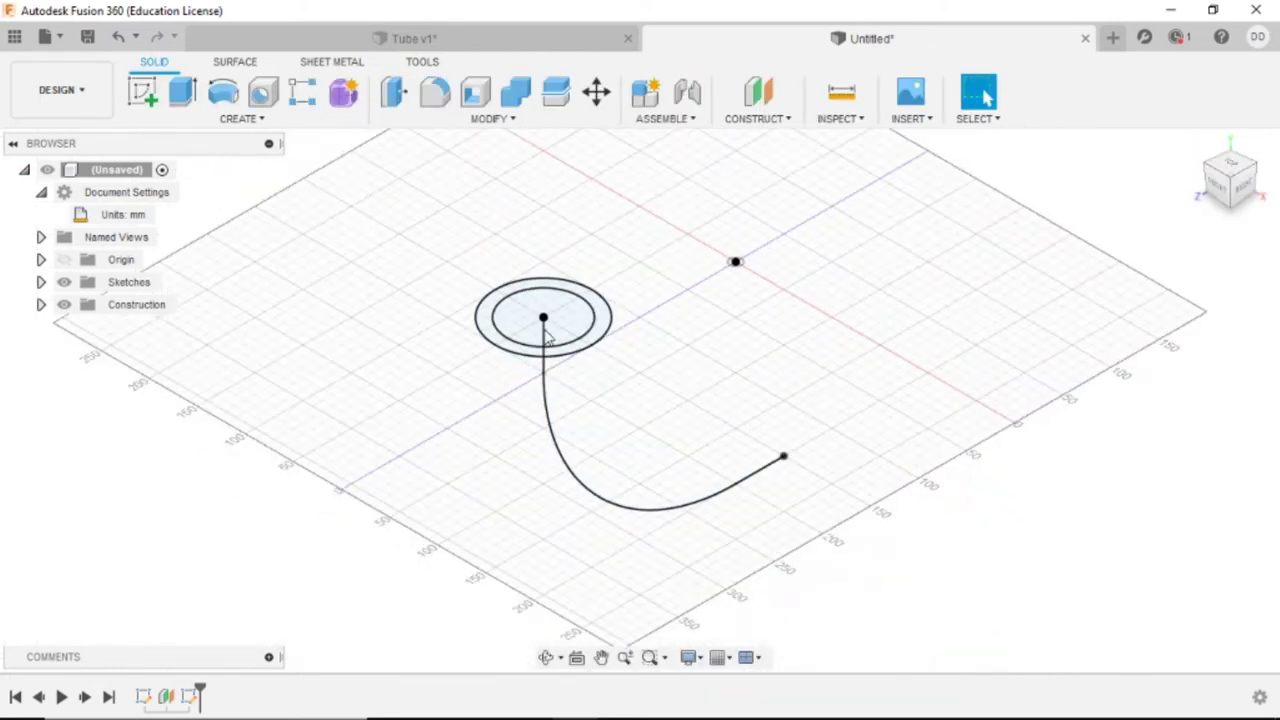
# - Sweep the ring profile along the arc path as a New Body to form the hollow tube
pyautogui.click(224, 124)
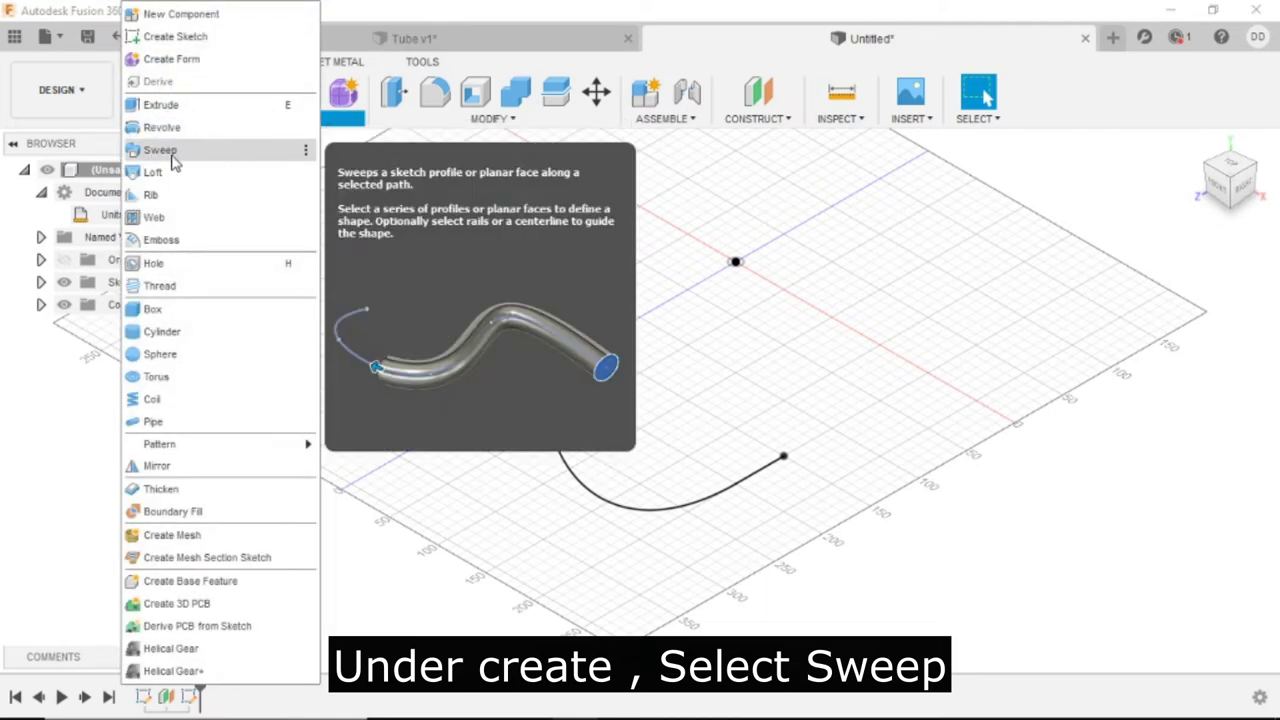
pyautogui.click(245, 160)
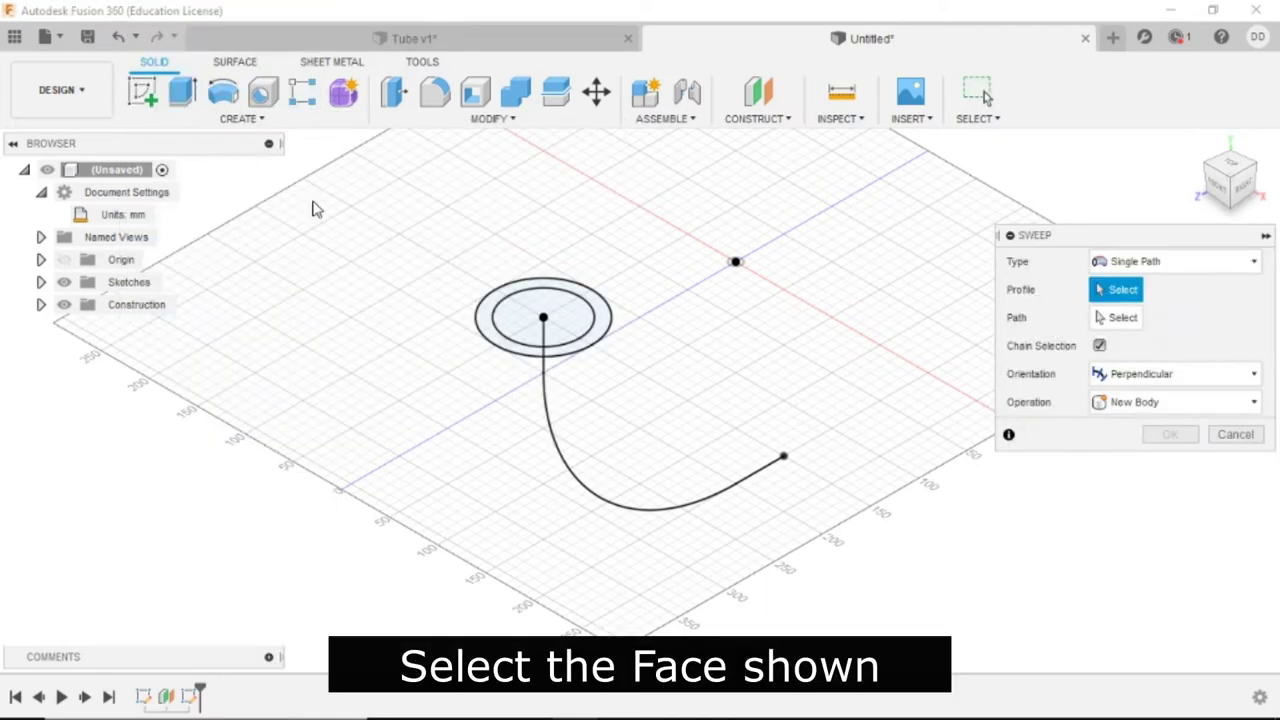
pyautogui.click(600, 336)
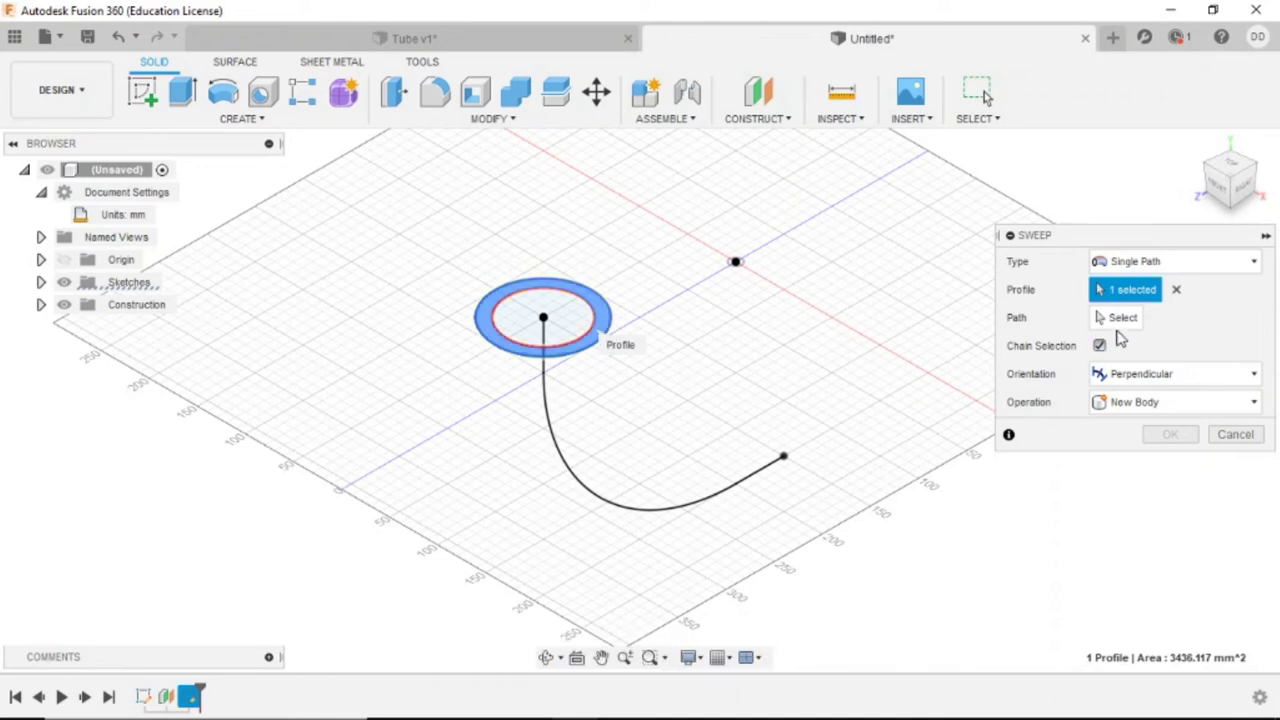
pyautogui.click(1120, 318)
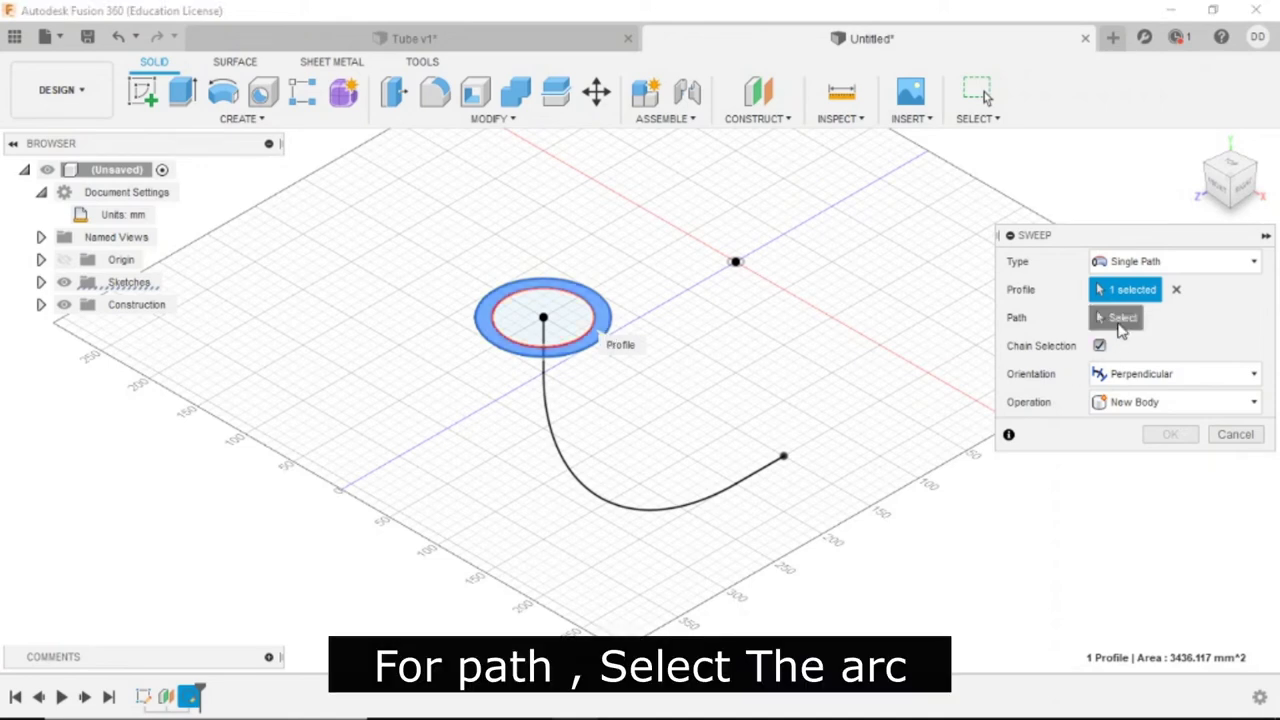
pyautogui.click(562, 446)
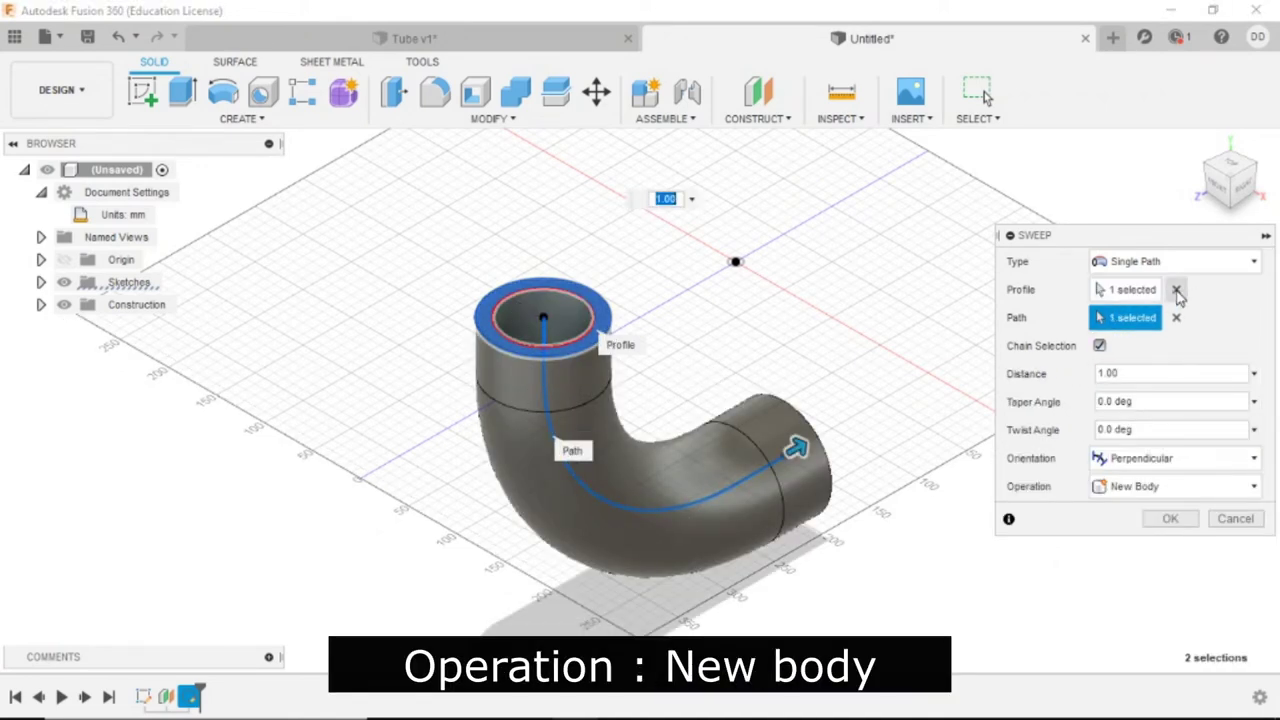
pyautogui.click(1238, 188)
pyautogui.click(1170, 486)
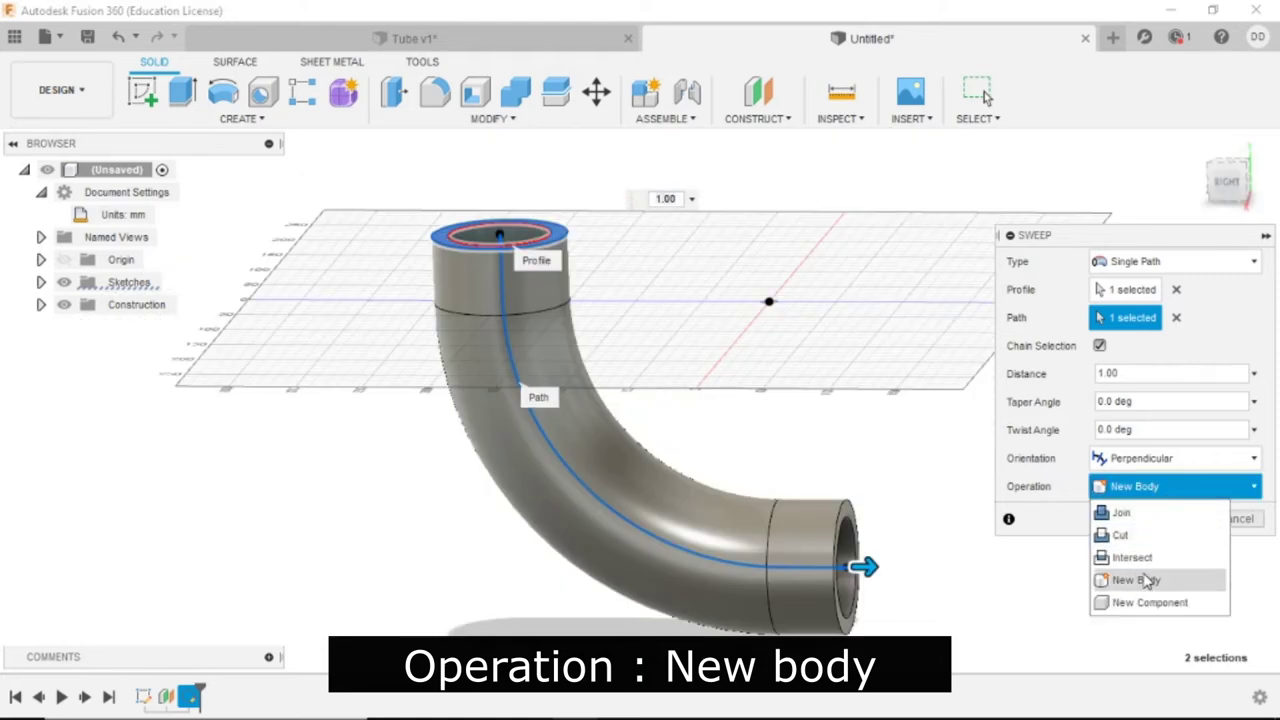
pyautogui.click(1146, 581)
pyautogui.click(1188, 524)
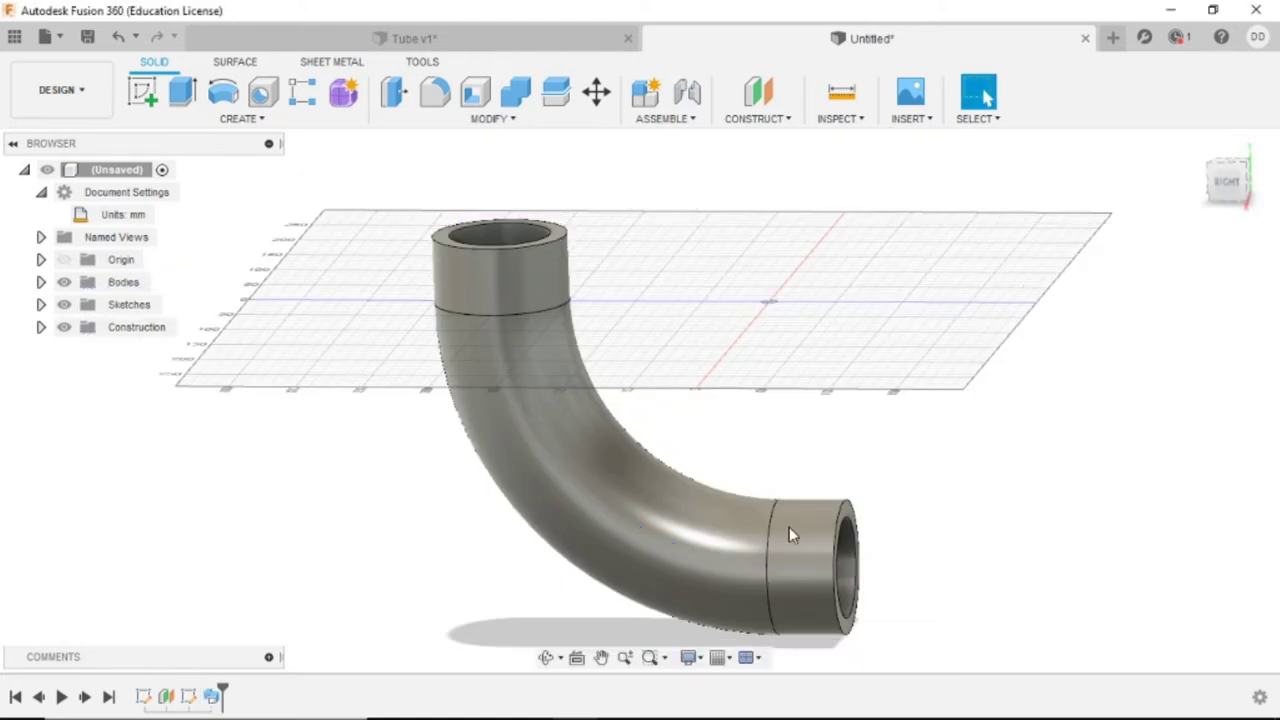
pyautogui.click(1197, 144)
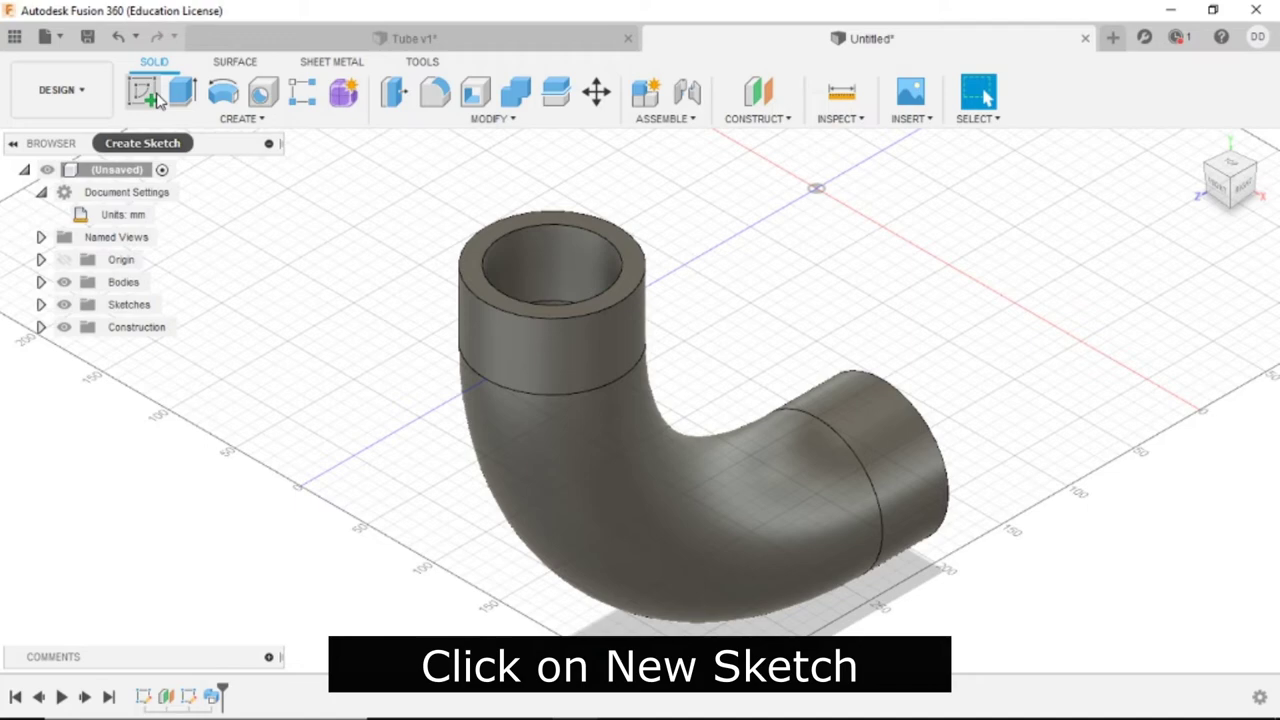
pyautogui.click(143, 91)
# - On the tube's top face, sketch a large circle around the tube end and a radial line to it
pyautogui.click(621, 284)
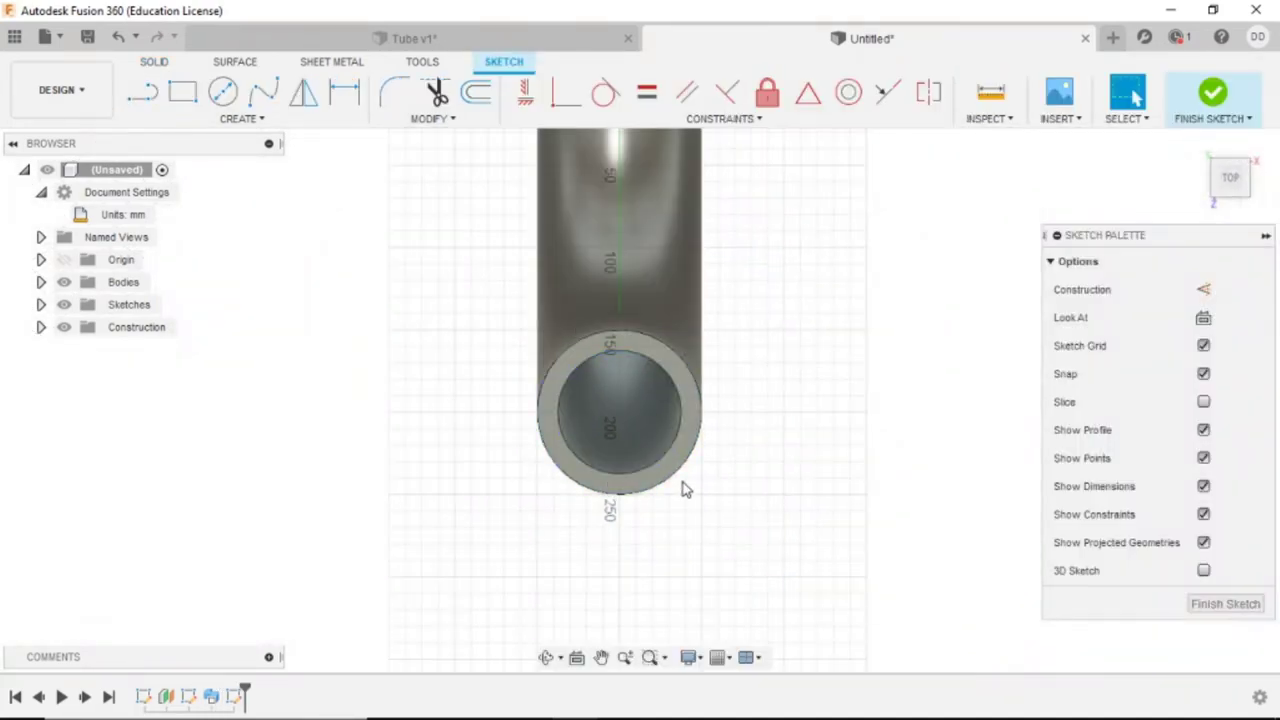
pyautogui.click(240, 92)
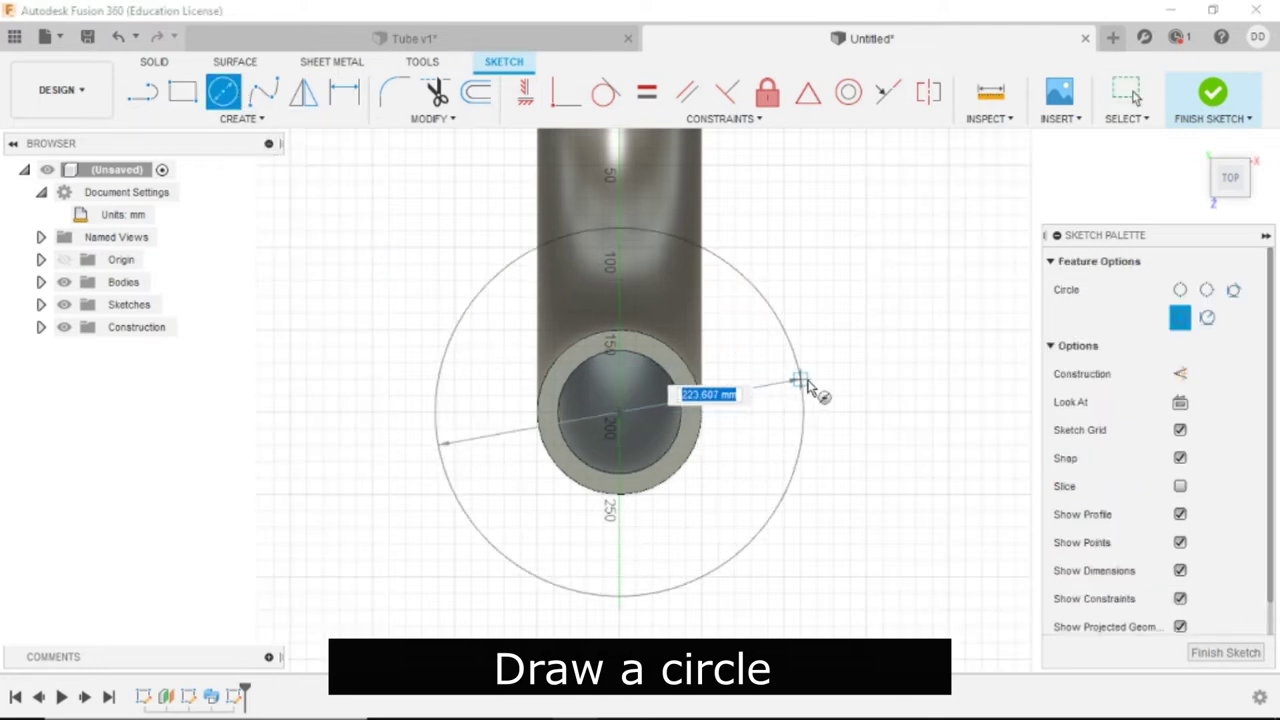
pyautogui.click(817, 417)
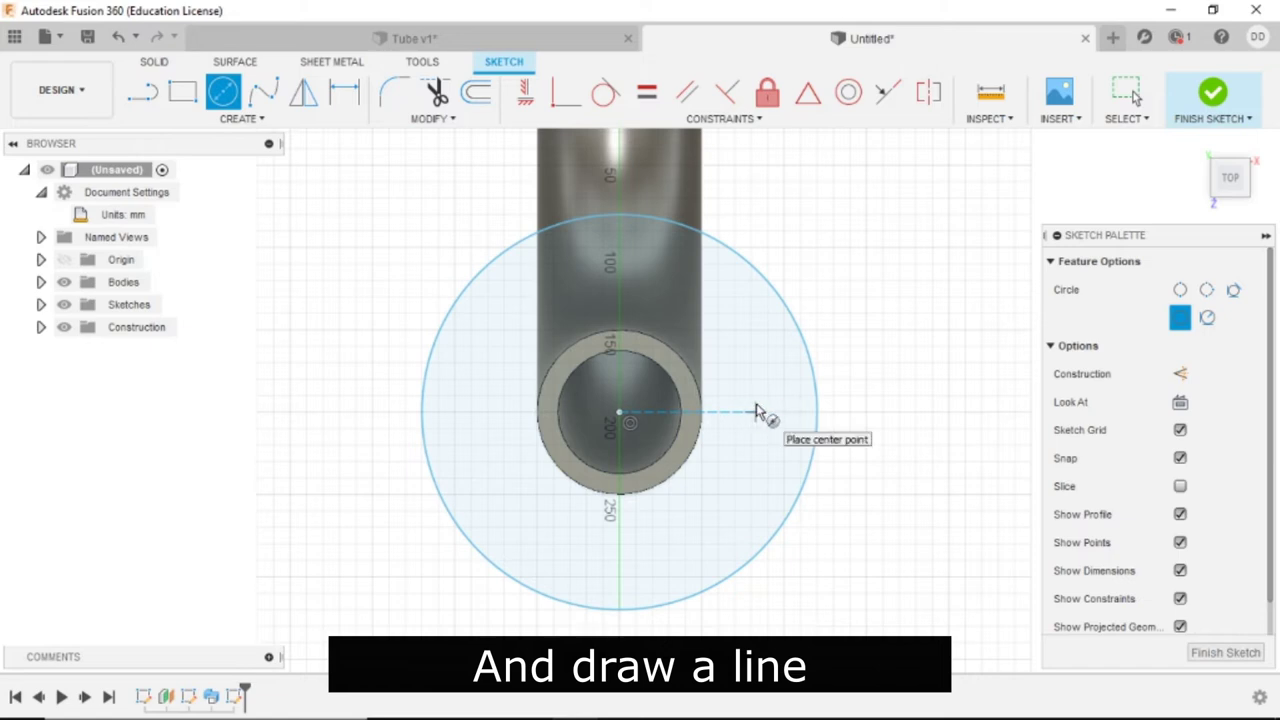
pyautogui.click(143, 92)
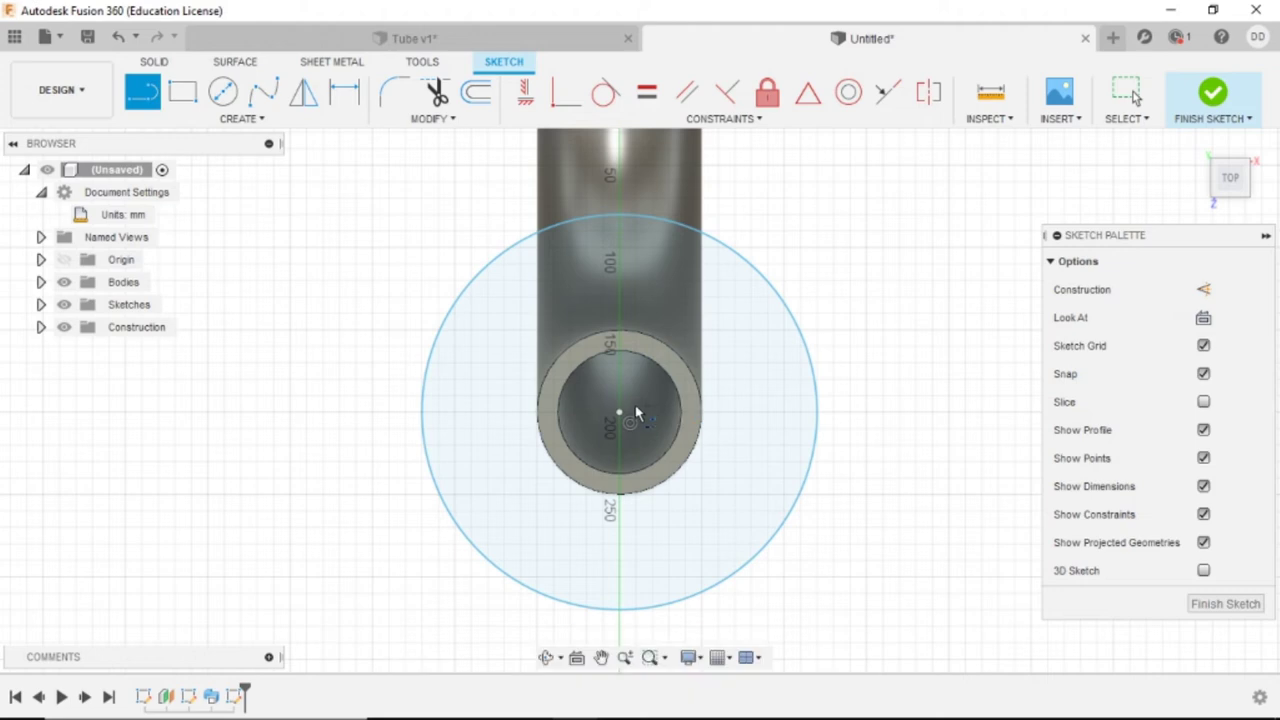
pyautogui.click(703, 412)
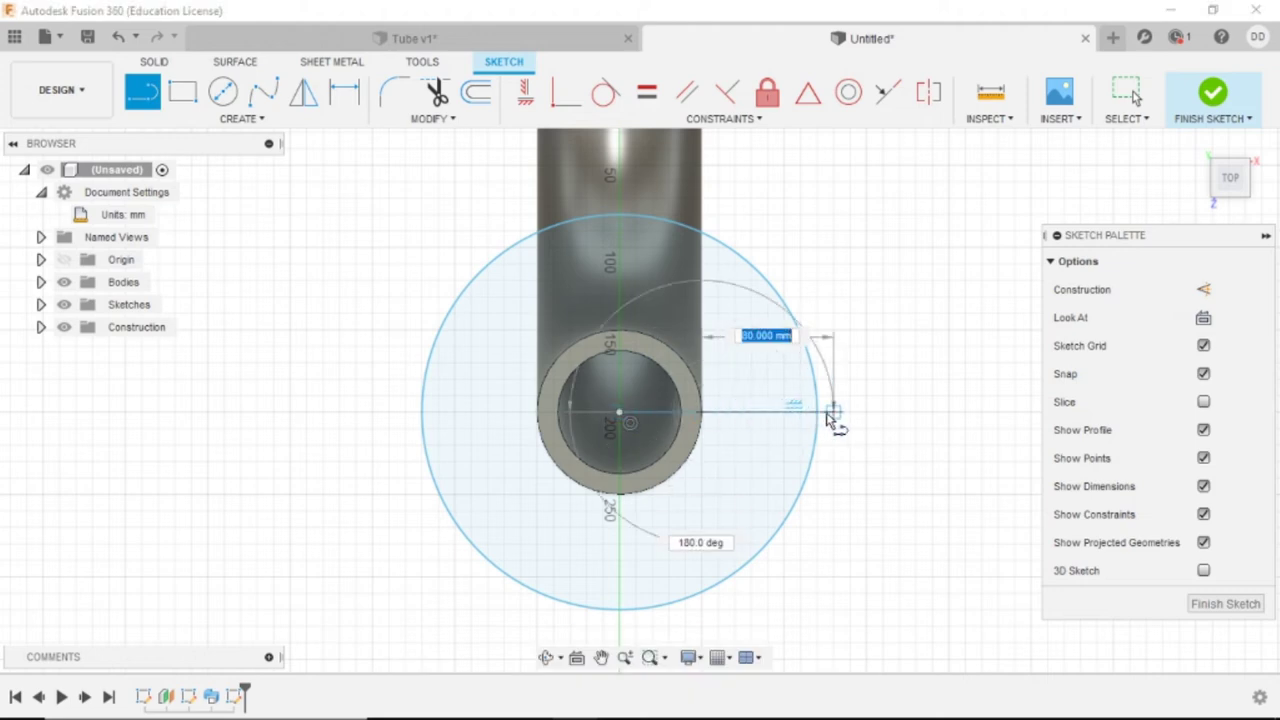
pyautogui.click(817, 412)
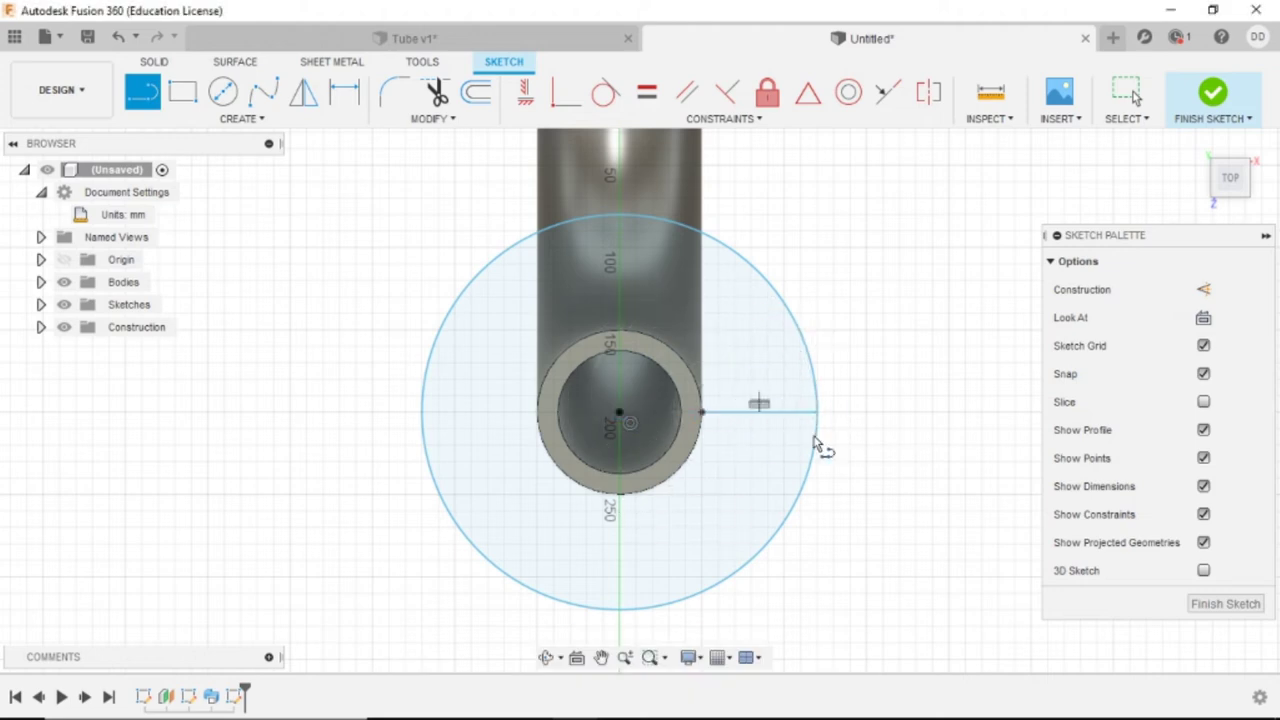
pyautogui.click(224, 93)
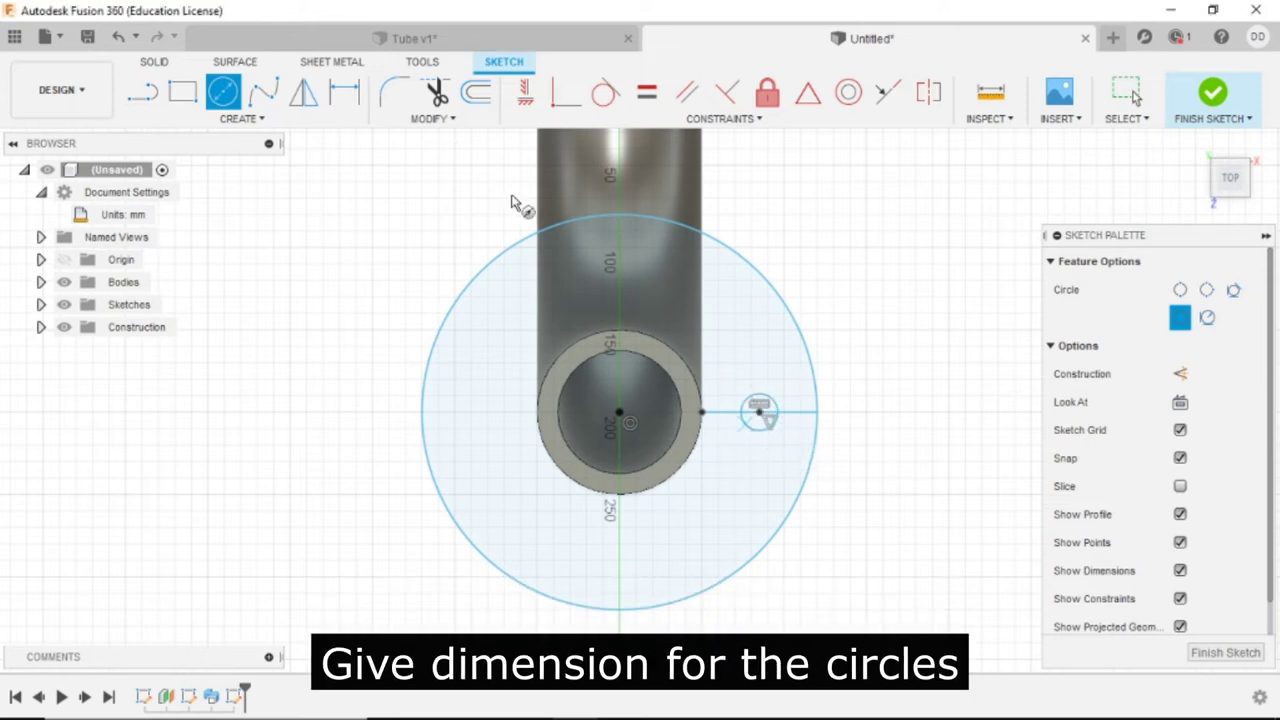
# - Dimension the large flange circle to 175 mm diameter
pyautogui.click(344, 92)
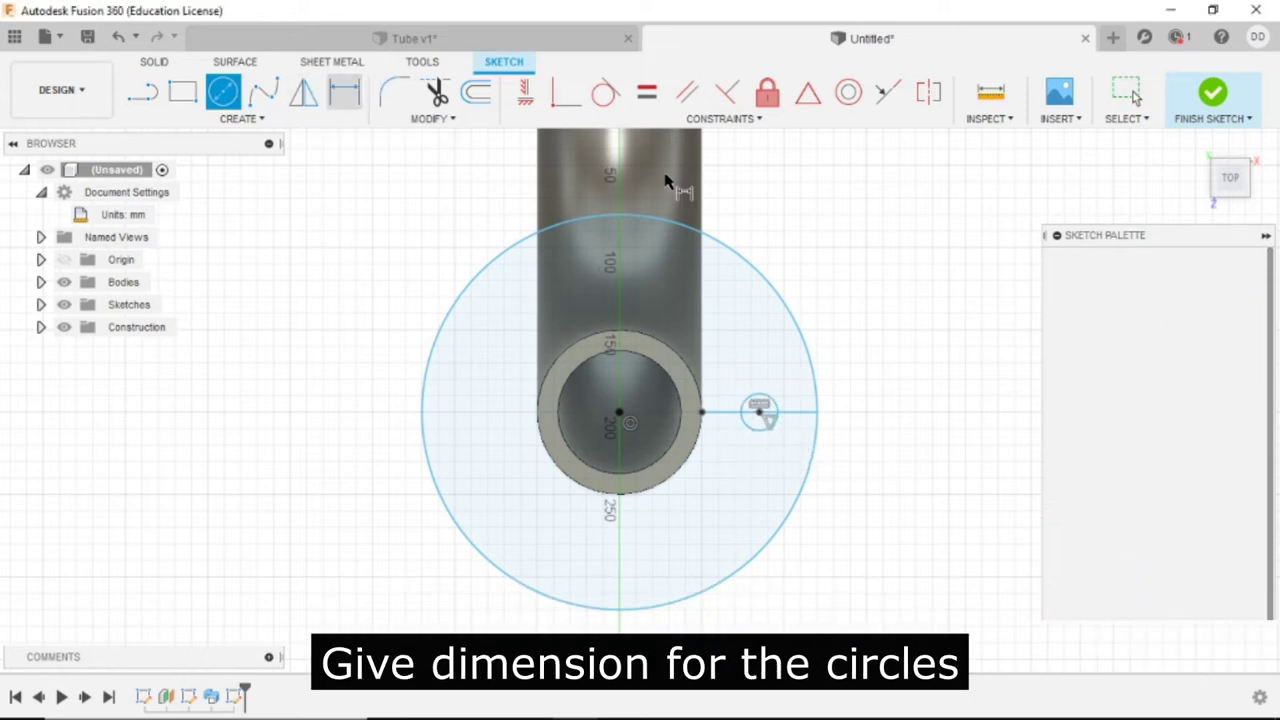
pyautogui.click(774, 292)
pyautogui.click(866, 278)
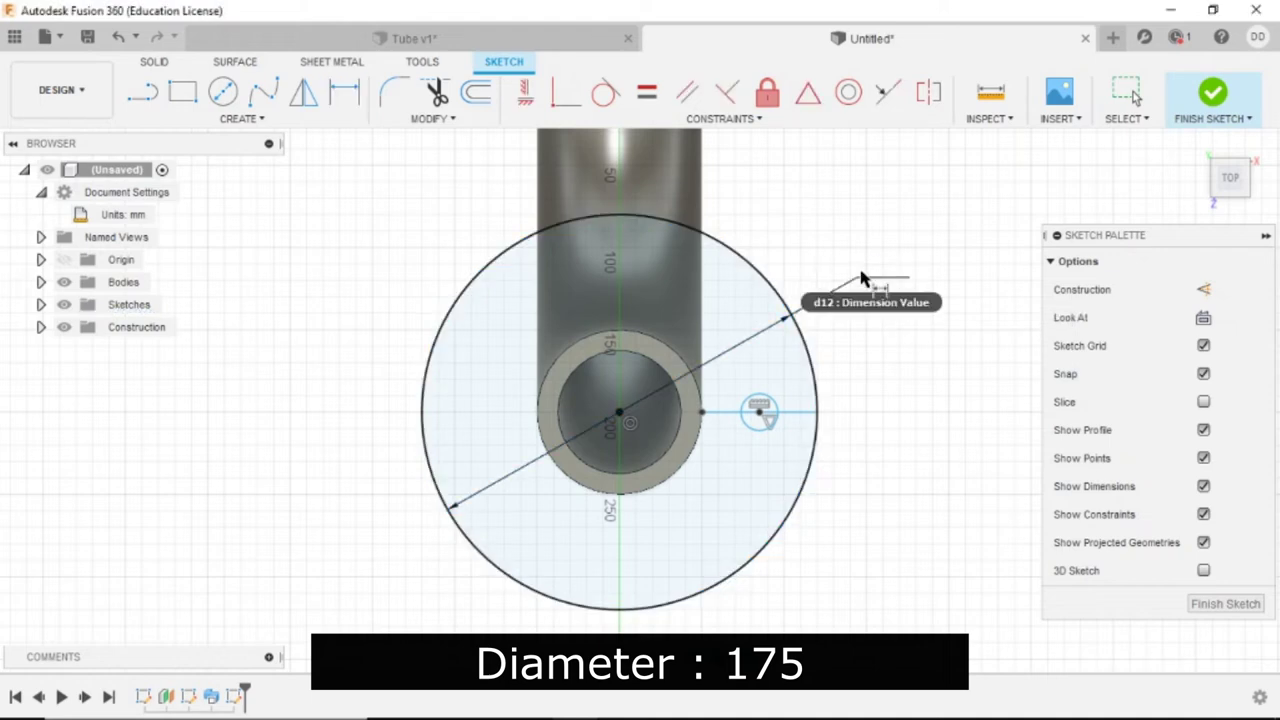
pyautogui.press('Return')
pyautogui.scroll(3, 779, 438)
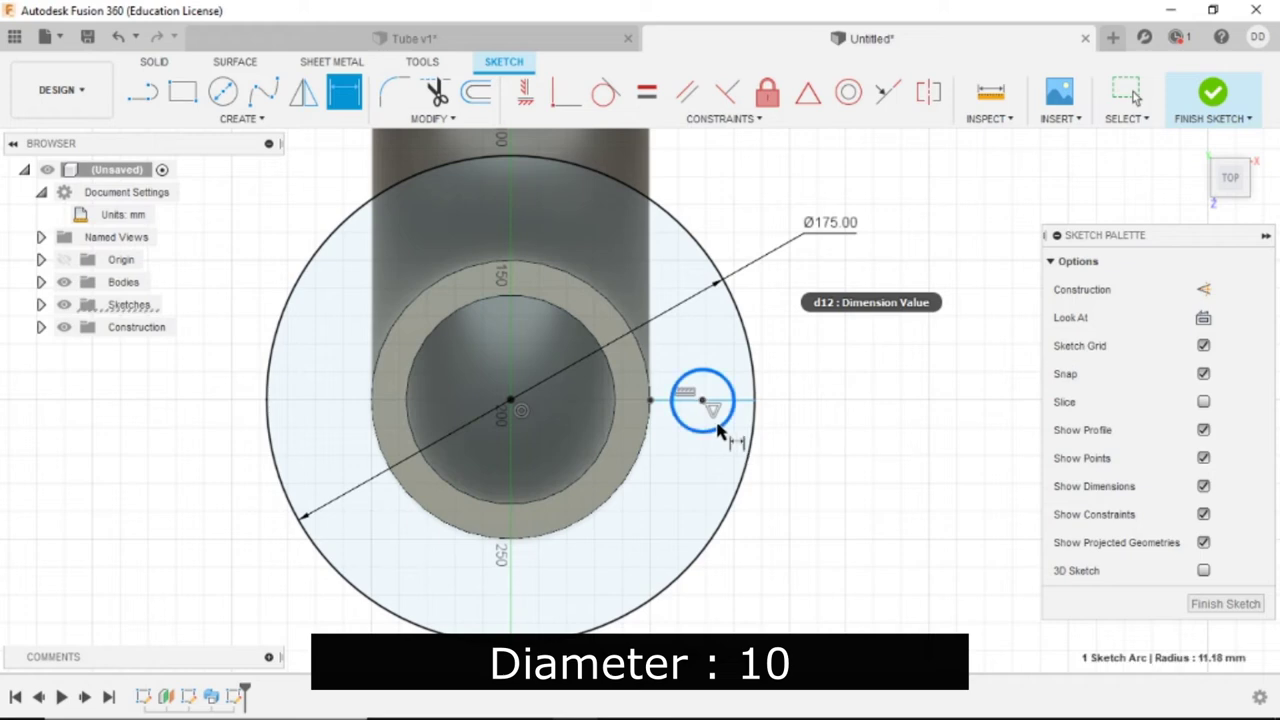
# - Dimension the small hole to 10 mm, circular-pattern it 6 times about the large circle's centre, and finish the sketch
pyautogui.click(847, 364)
pyautogui.write('10')
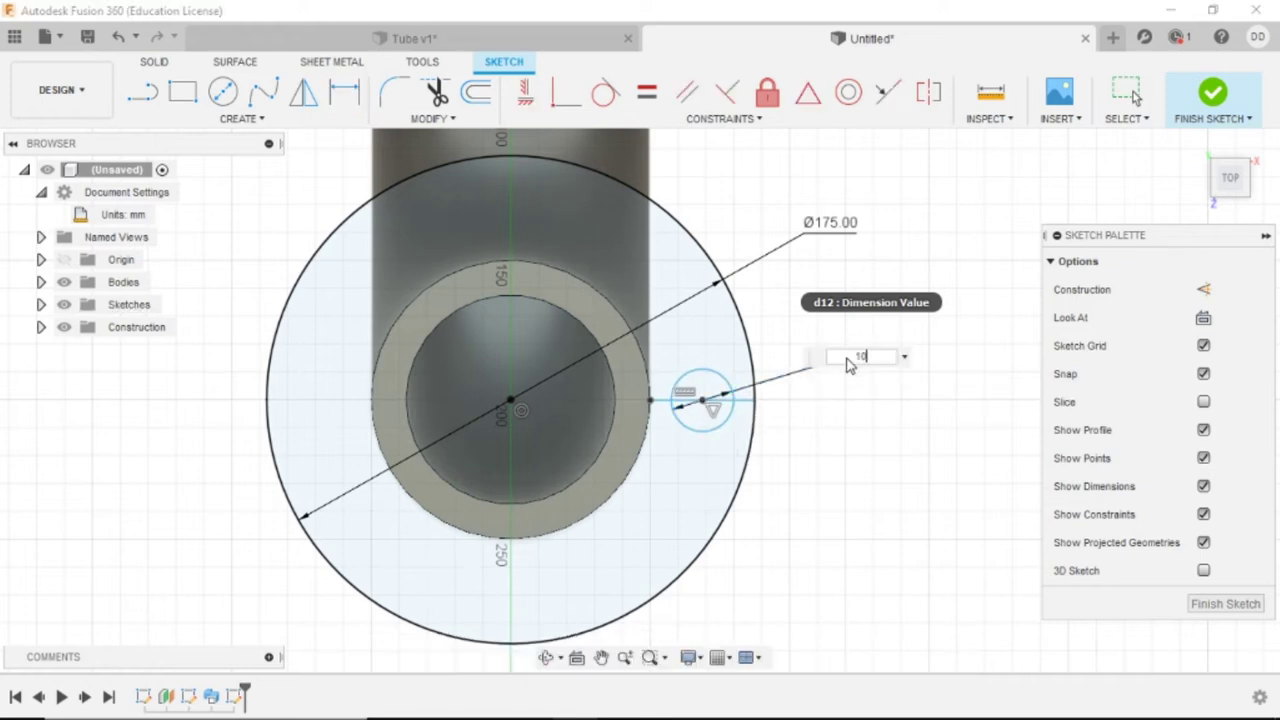
pyautogui.press('Return')
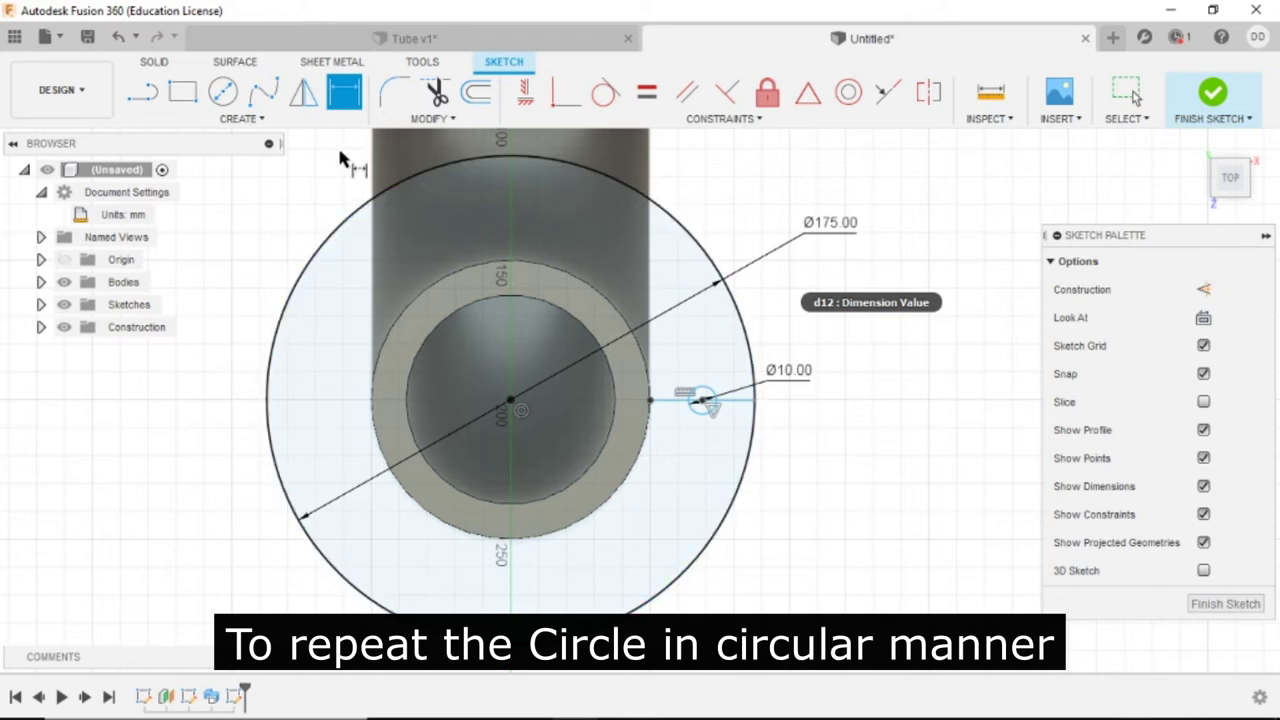
pyautogui.click(295, 122)
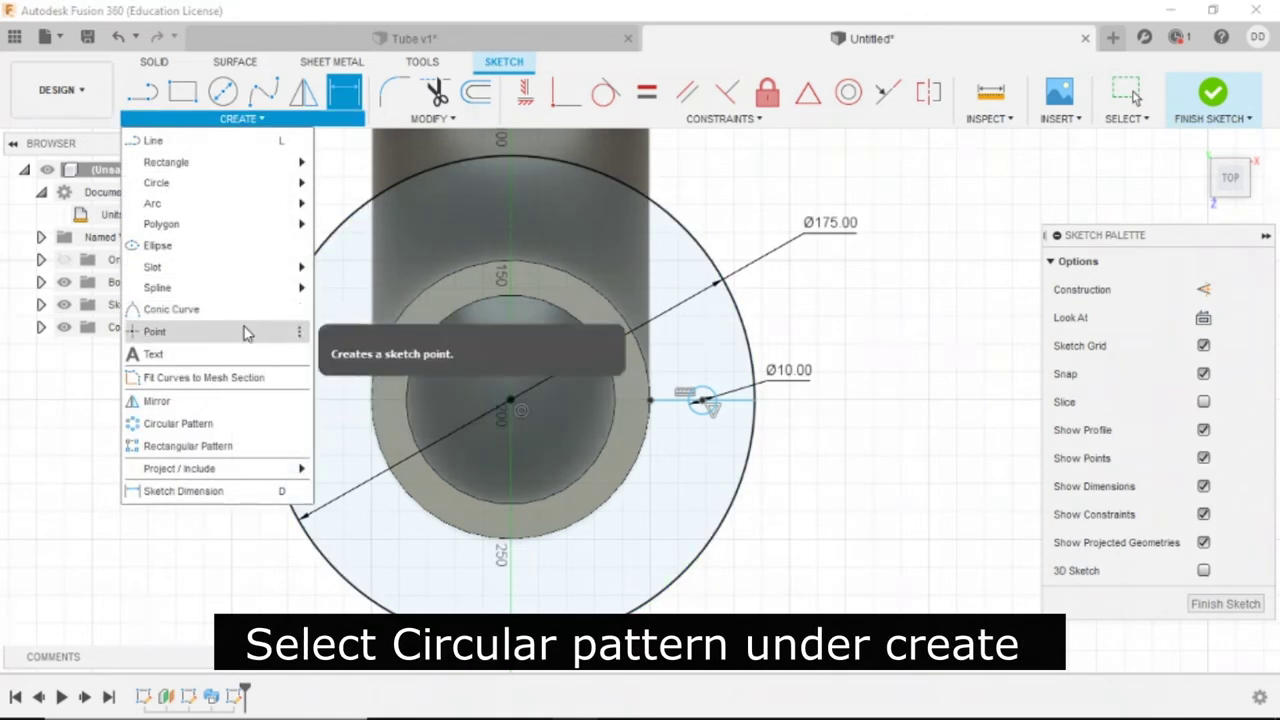
pyautogui.click(246, 423)
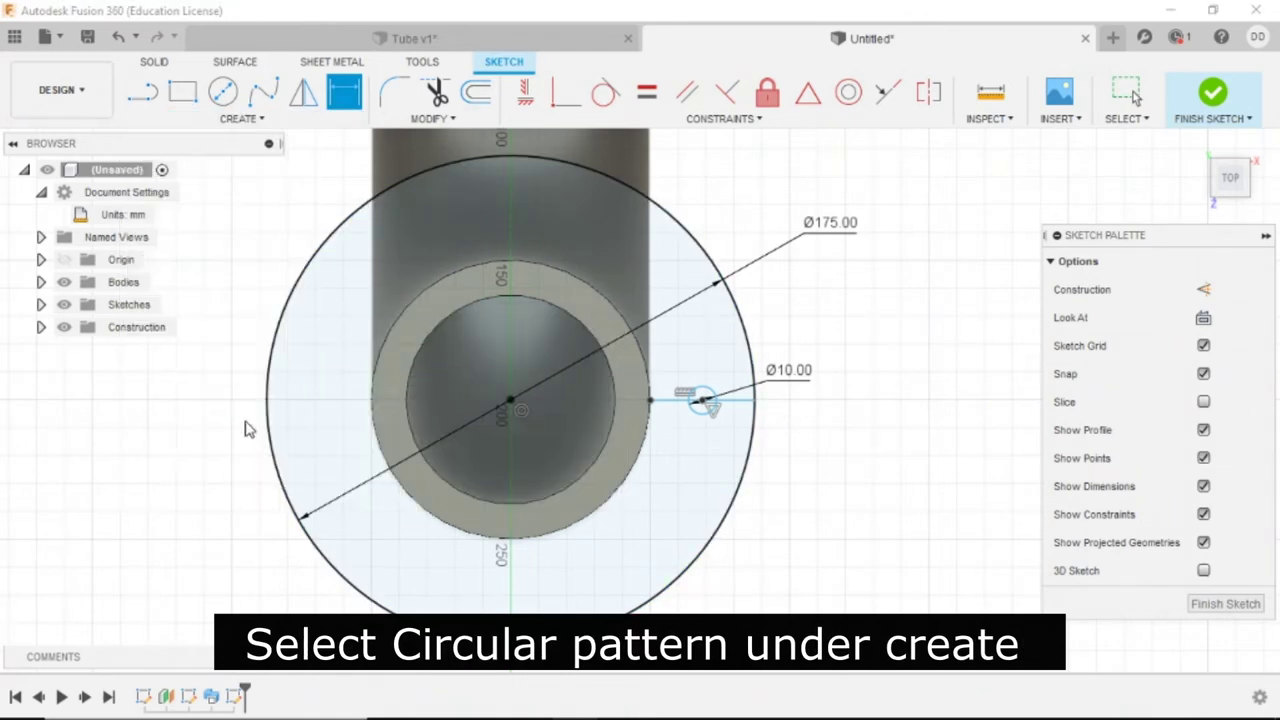
pyautogui.click(704, 421)
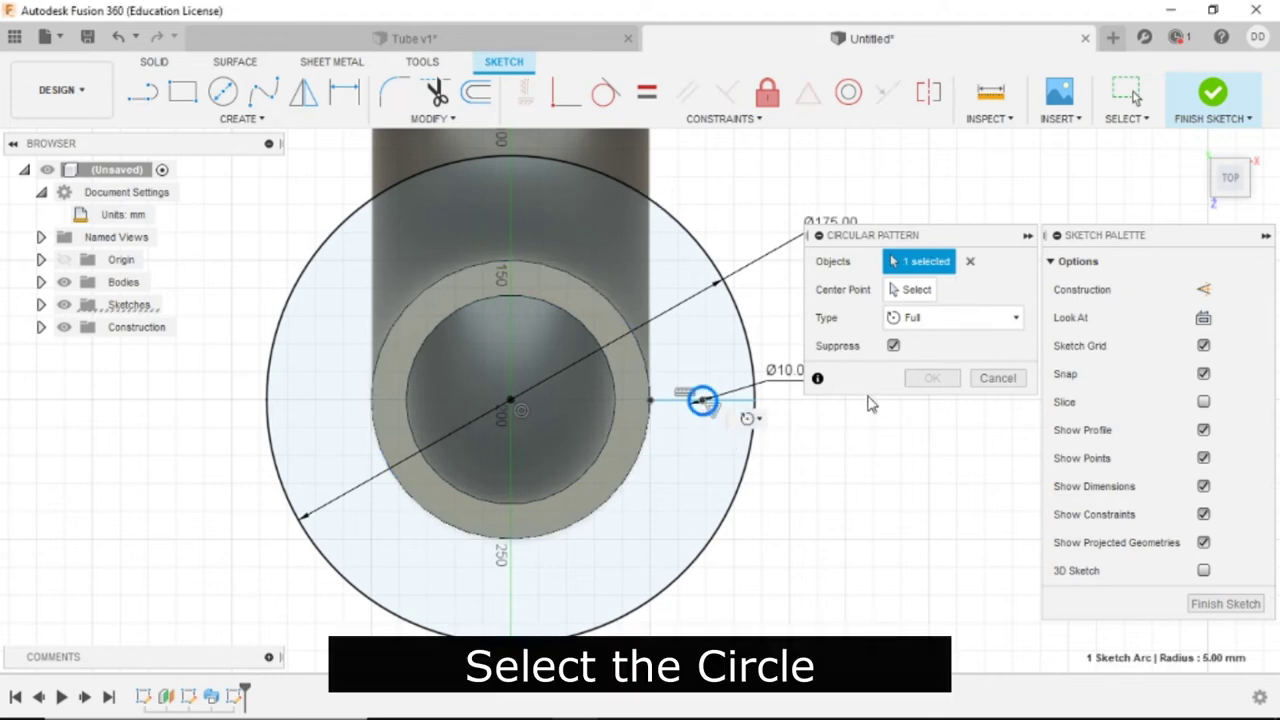
pyautogui.click(756, 480)
pyautogui.write('6')
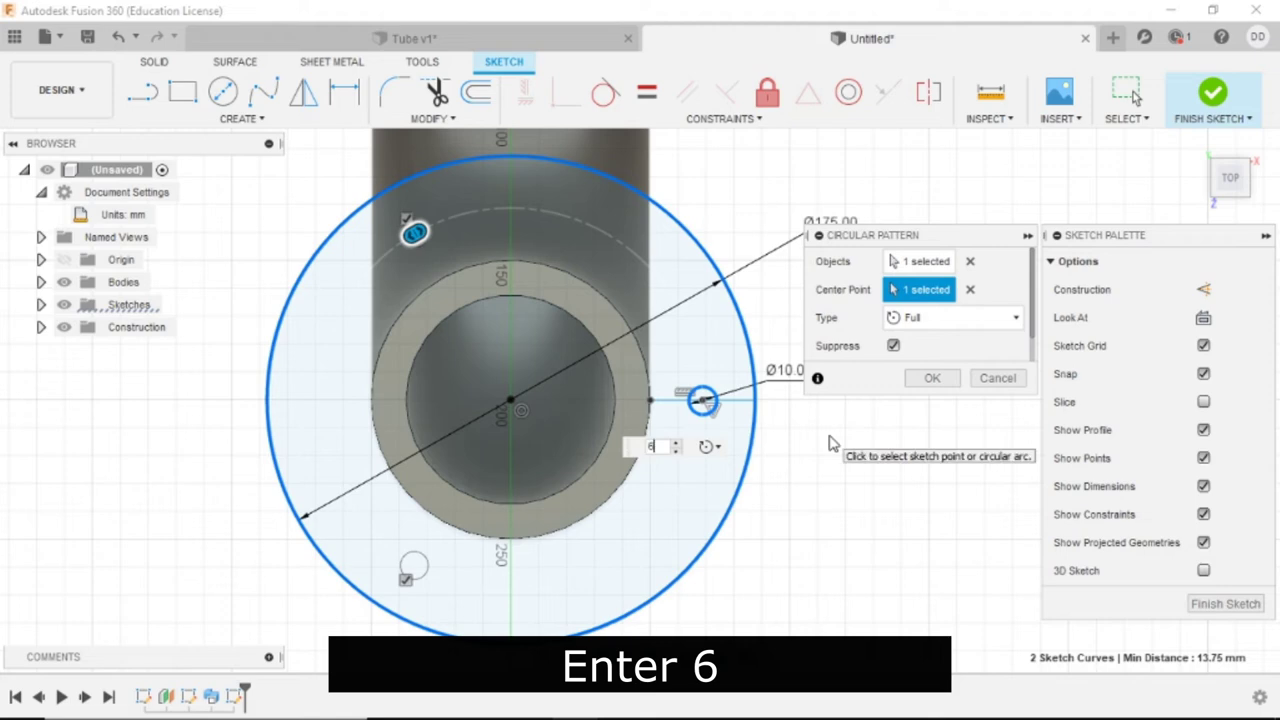
pyautogui.click(936, 380)
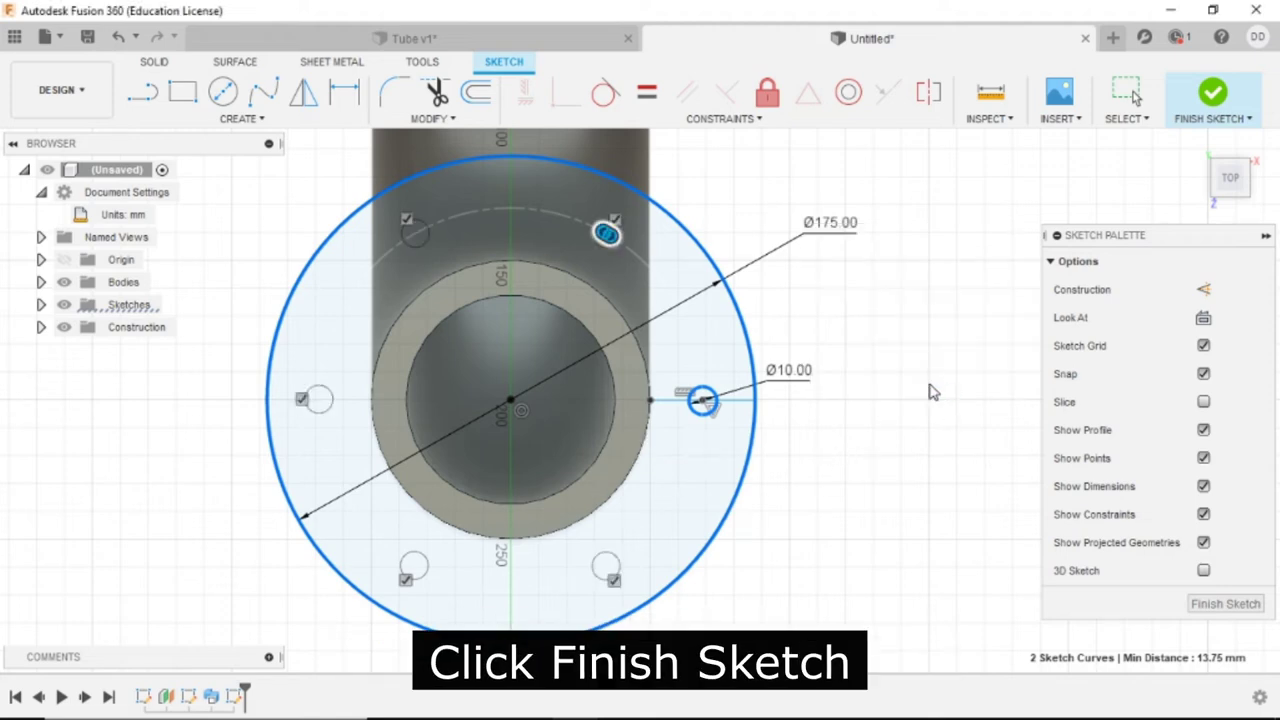
pyautogui.click(1240, 603)
pyautogui.click(1198, 144)
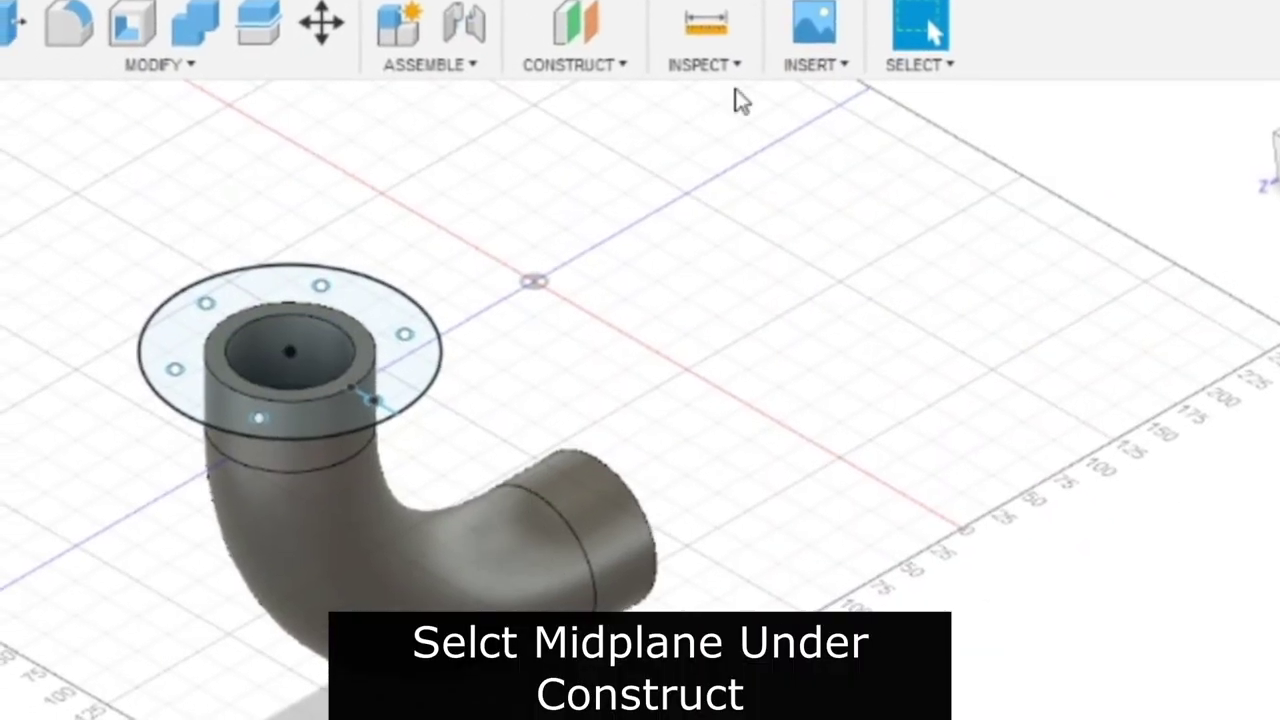
# - Create a midplane between the flange face and the open pipe end face
pyautogui.click(595, 76)
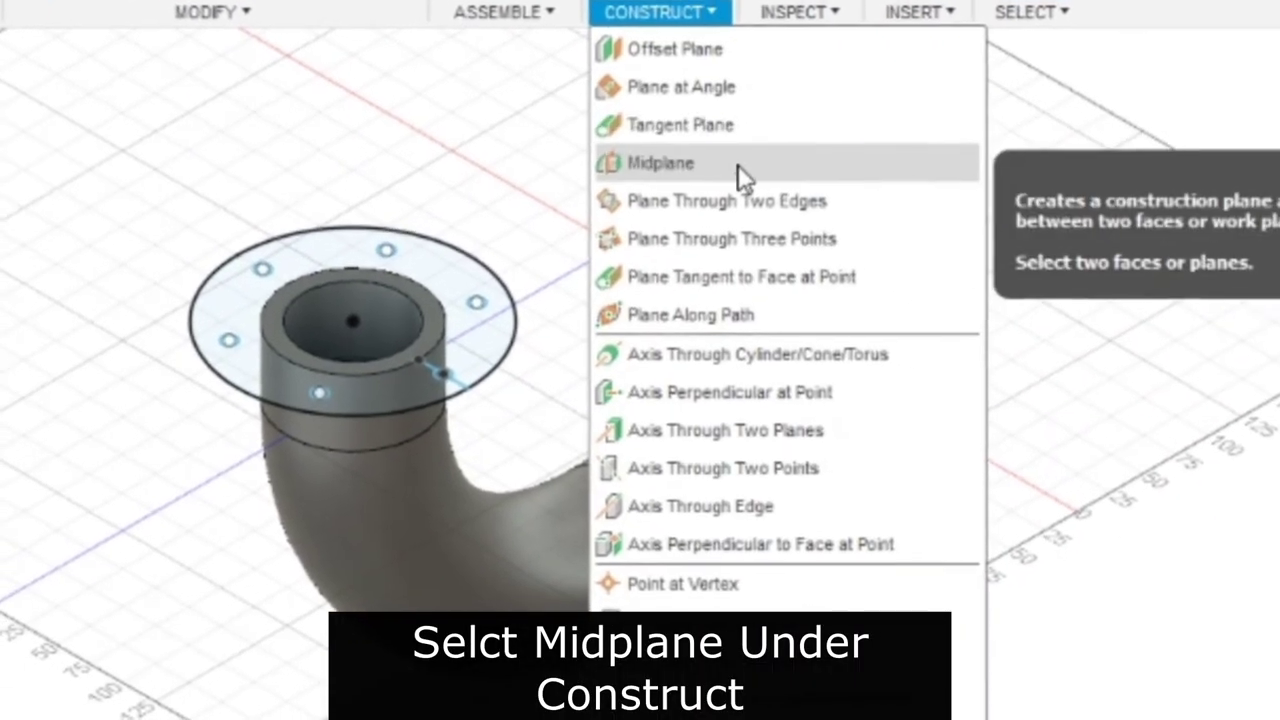
pyautogui.click(718, 173)
pyautogui.click(494, 327)
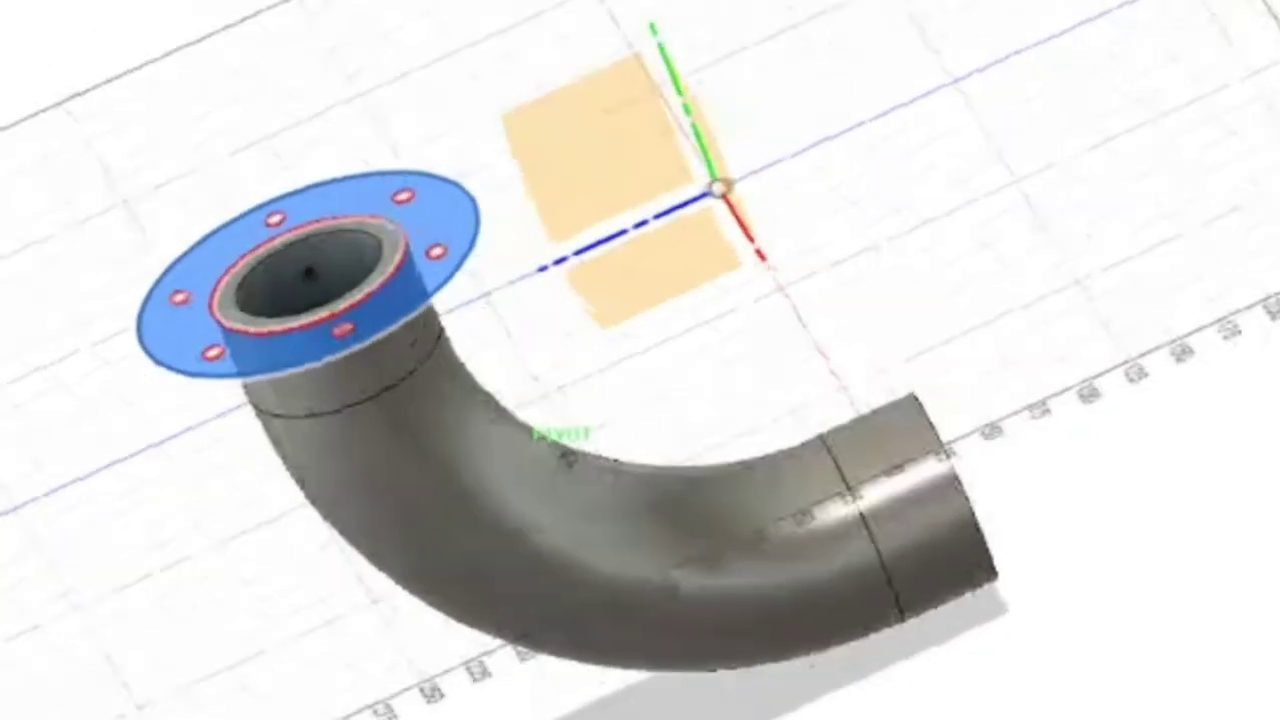
pyautogui.keyDown('shift'); pyautogui.moveTo(1194, 286); pyautogui.dragTo(1000, 330, button='middle'); pyautogui.keyUp('shift')
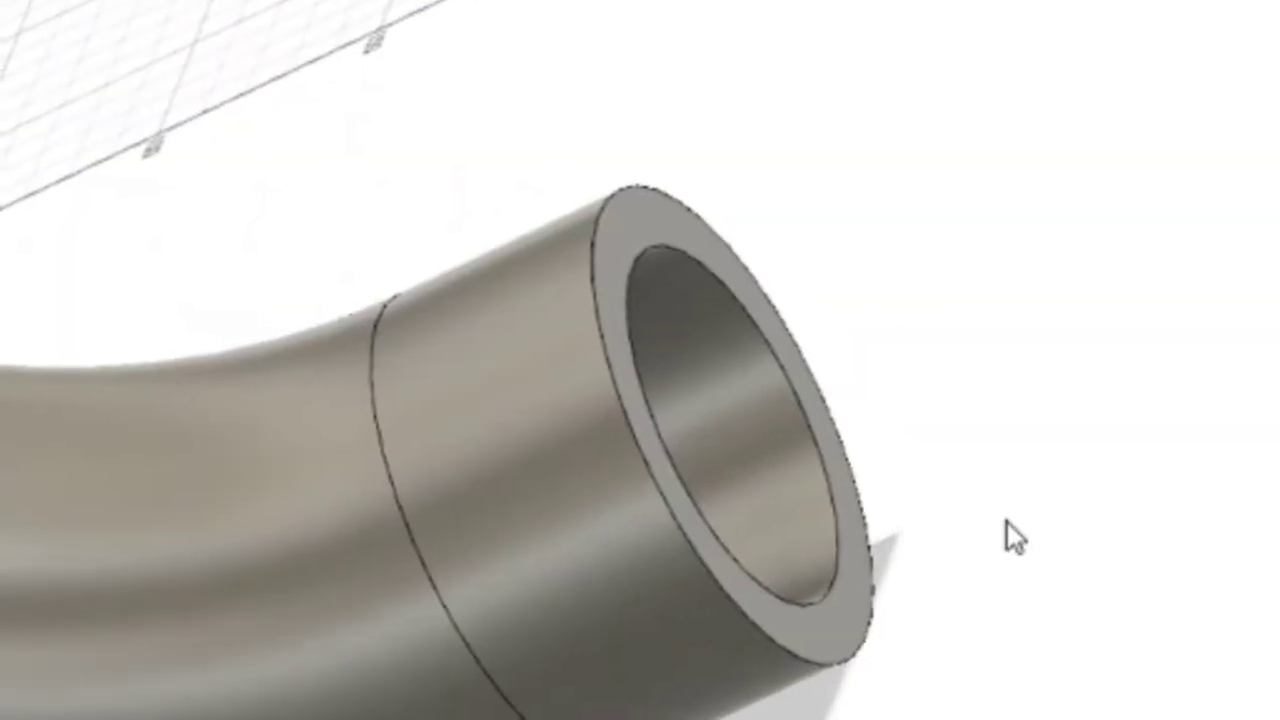
pyautogui.click(778, 432)
pyautogui.keyDown('shift'); pyautogui.moveTo(818, 428); pyautogui.dragTo(1270, 125, button='middle'); pyautogui.keyUp('shift')
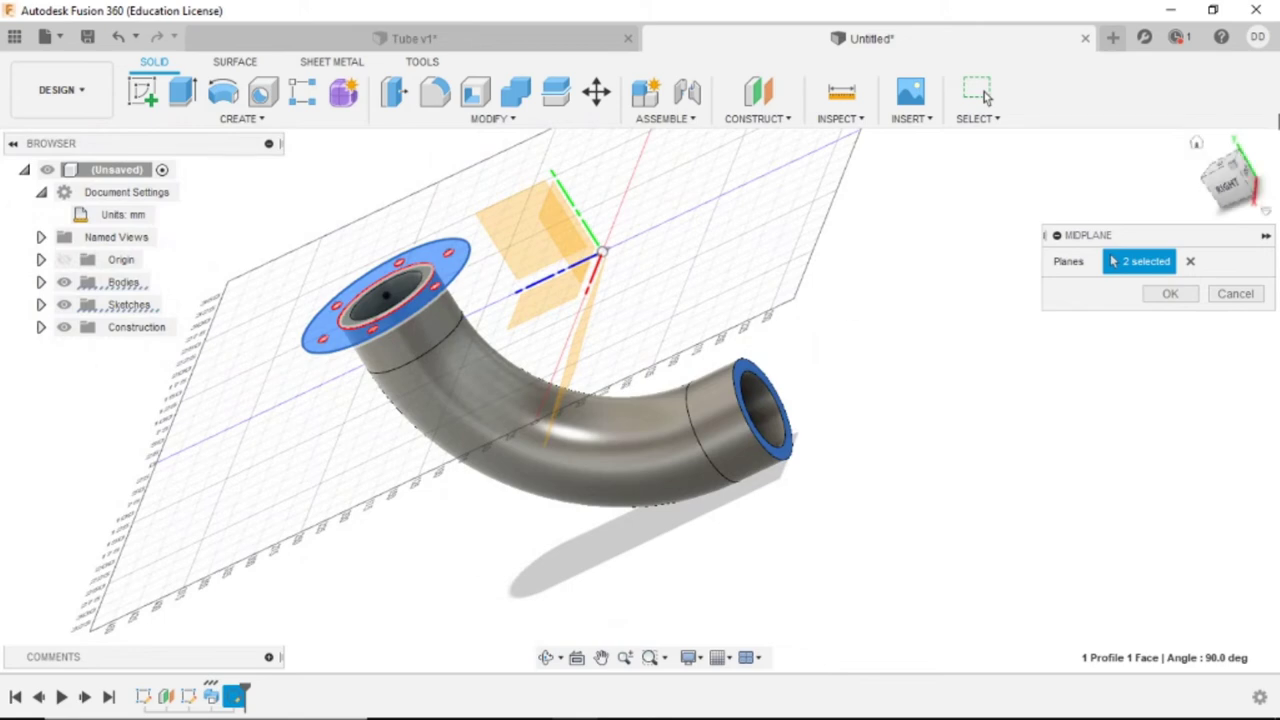
pyautogui.click(1197, 146)
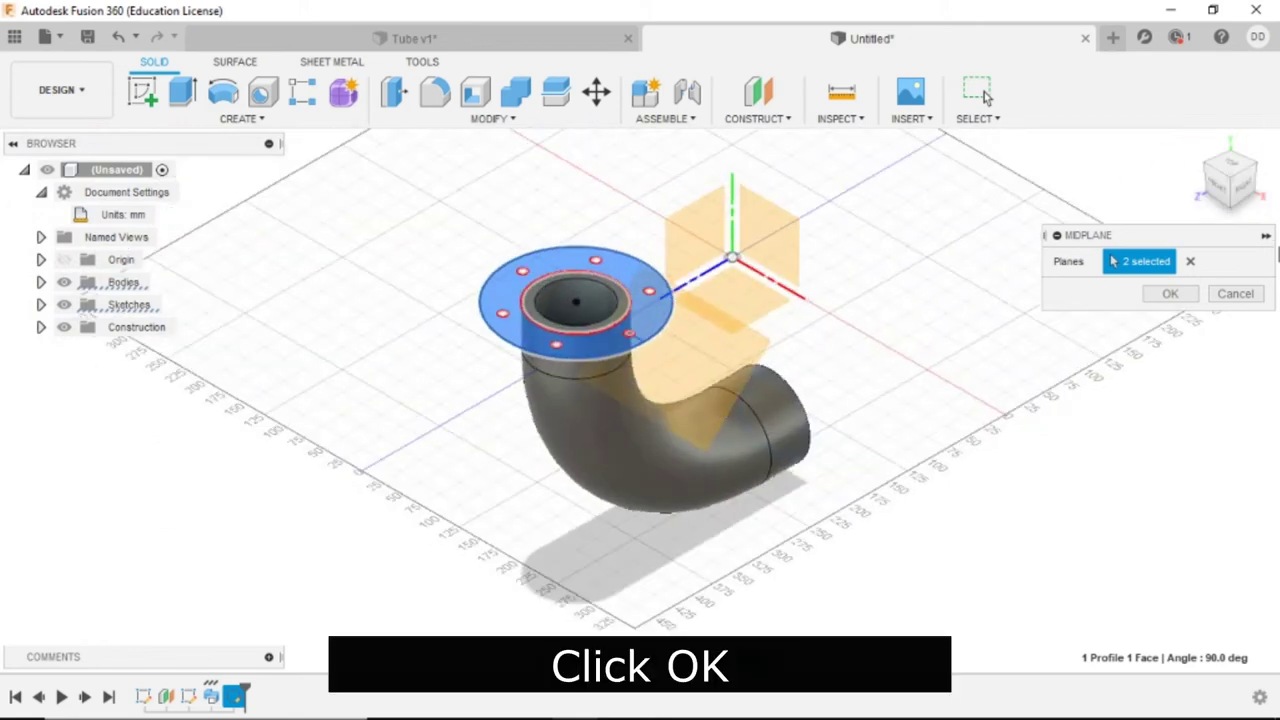
pyautogui.click(1170, 293)
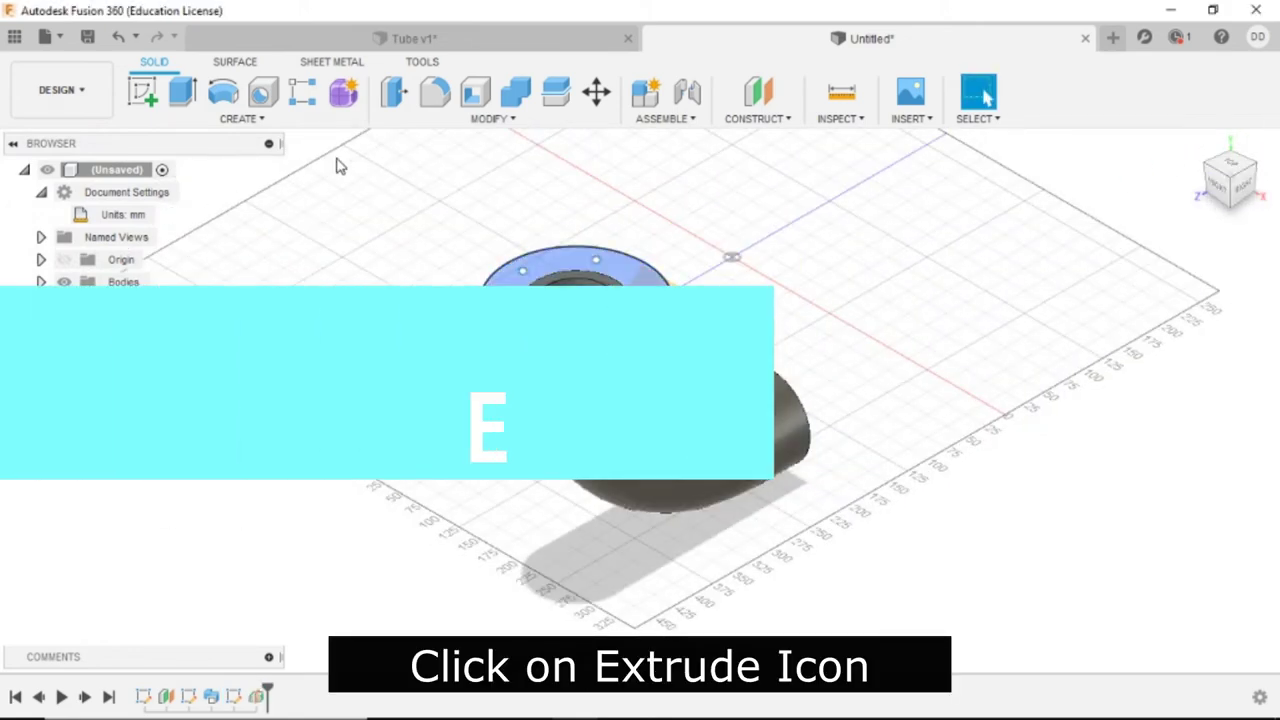
# - Extrude the flange ring and inner circle profiles 20 mm with a Join operation
pyautogui.scroll(2, 260, 130)
pyautogui.click(181, 93)
pyautogui.click(656, 408)
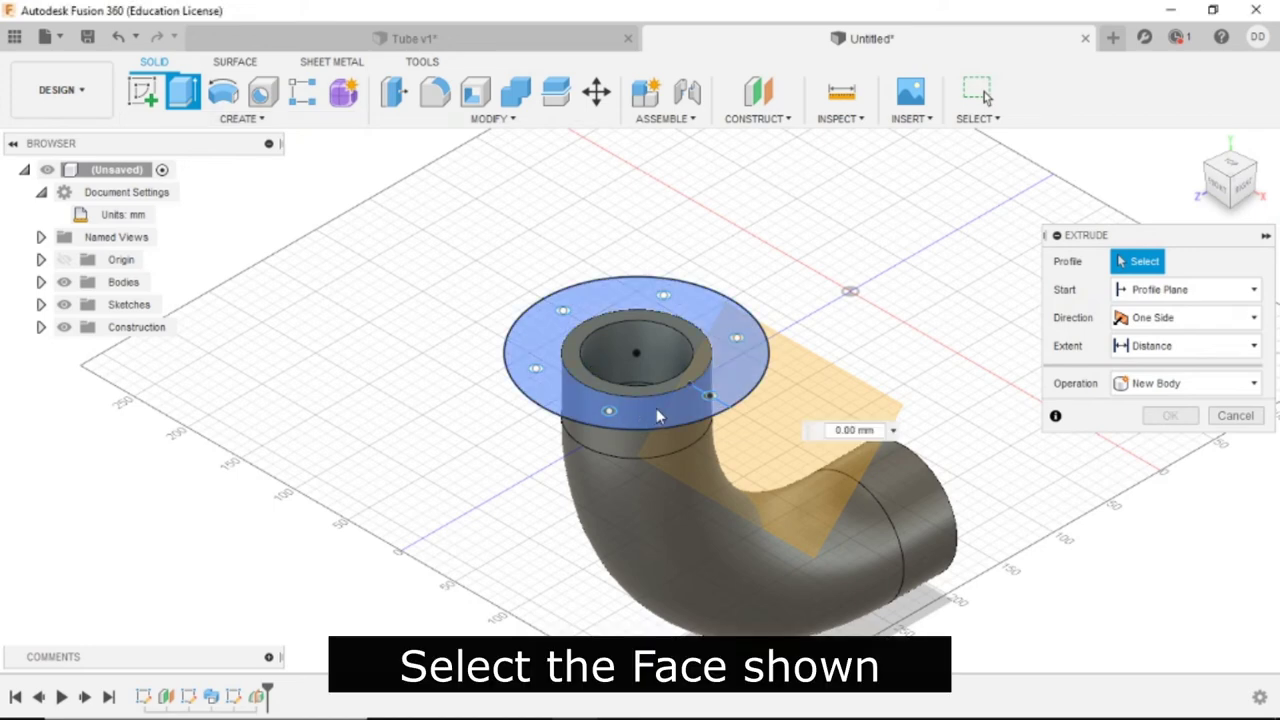
pyautogui.click(663, 395)
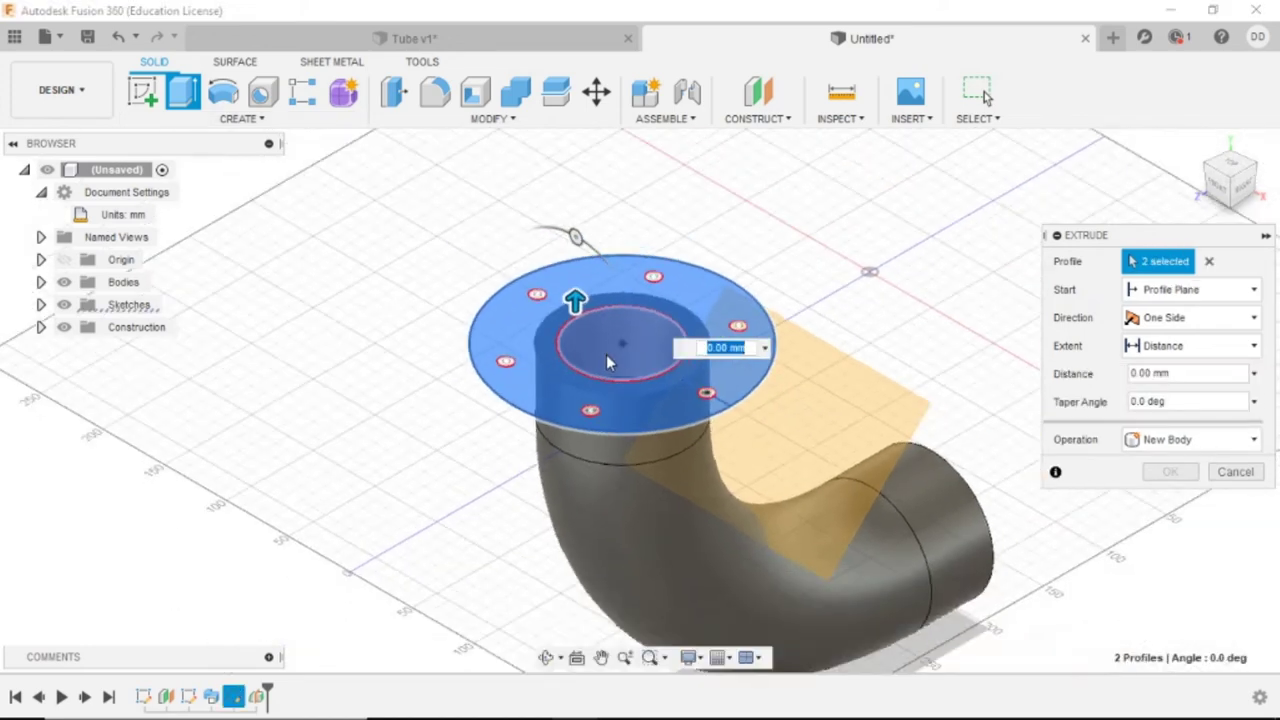
pyautogui.write('20')
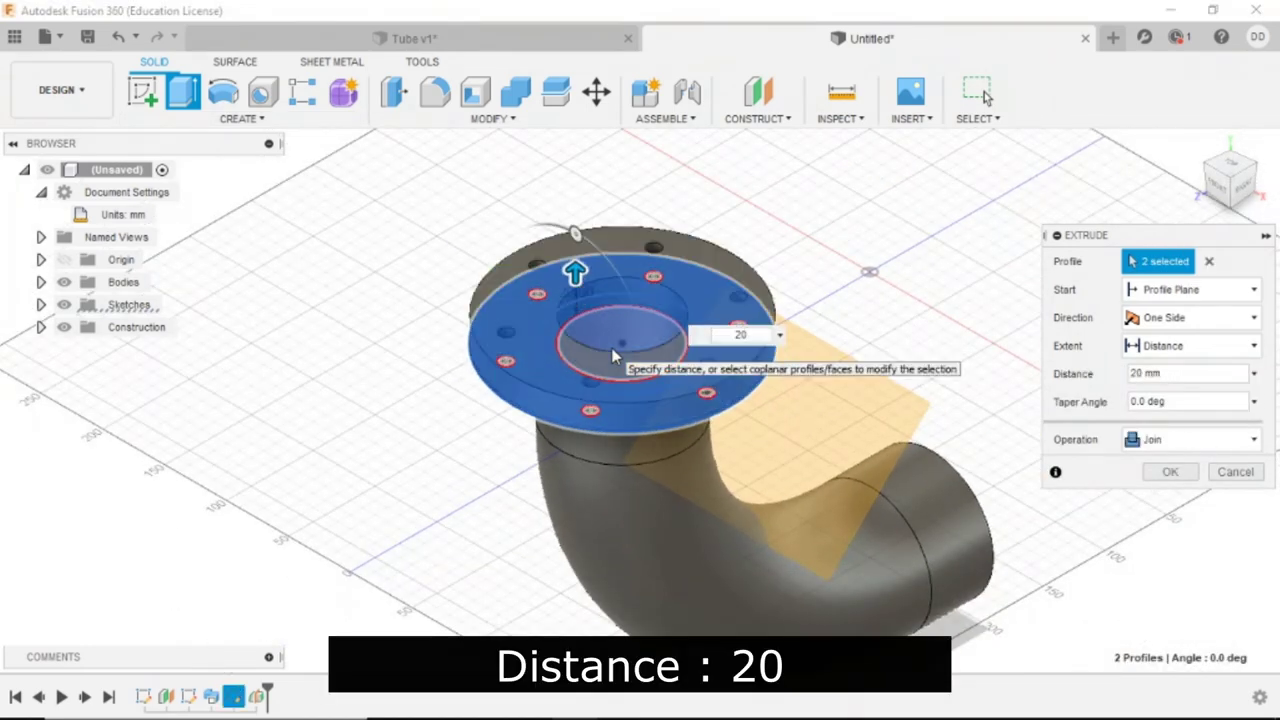
pyautogui.click(1223, 438)
pyautogui.click(1184, 462)
pyautogui.click(1172, 472)
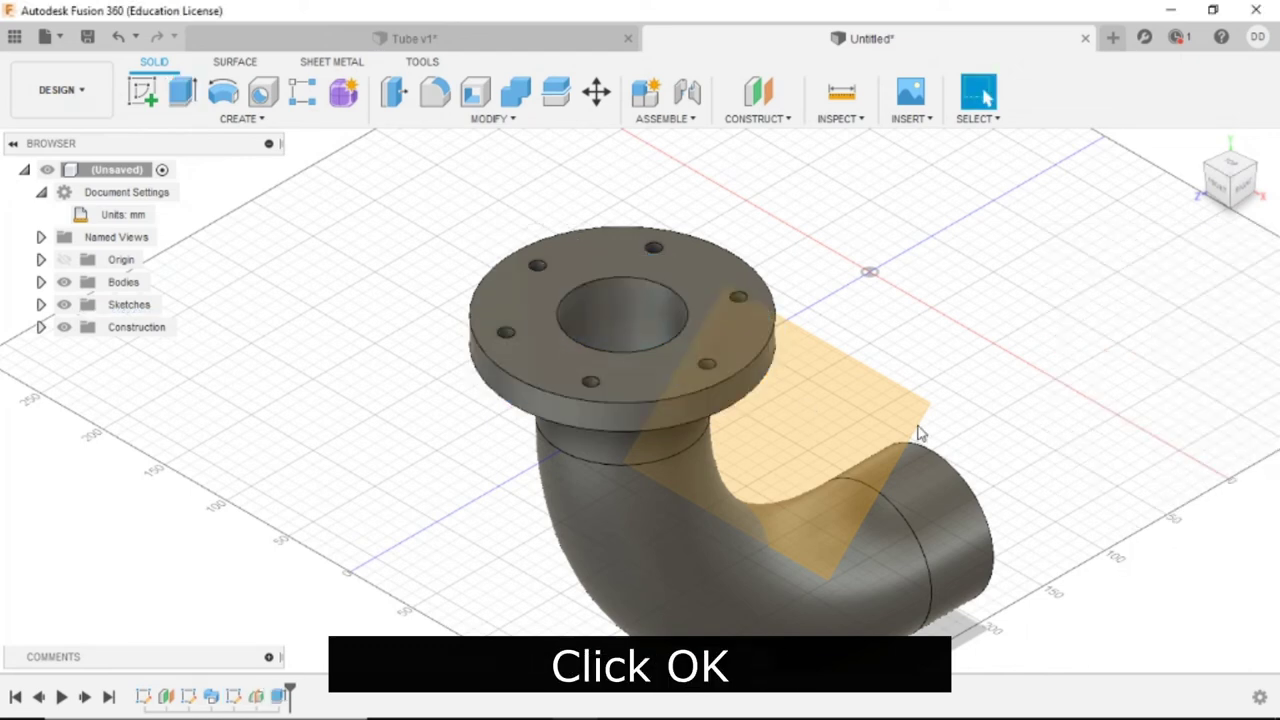
pyautogui.click(286, 126)
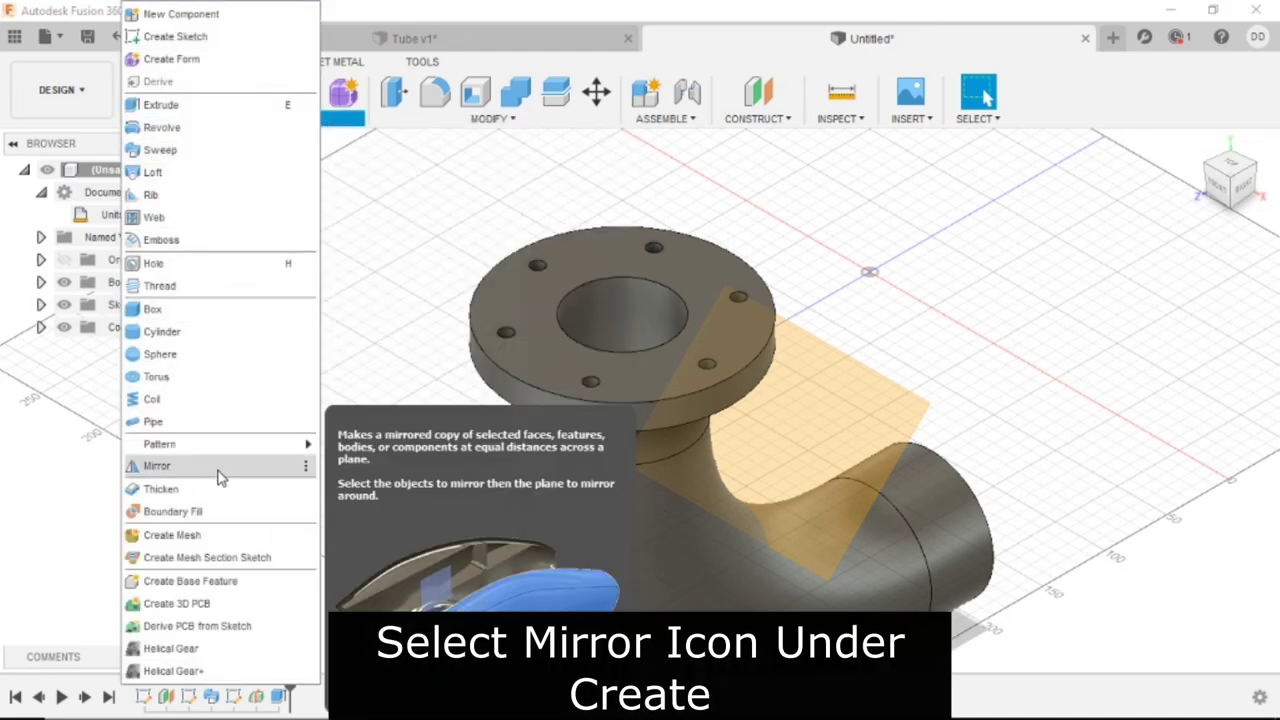
# - Mirror the flange extrusion across the midplane using the Features pattern type
pyautogui.click(218, 466)
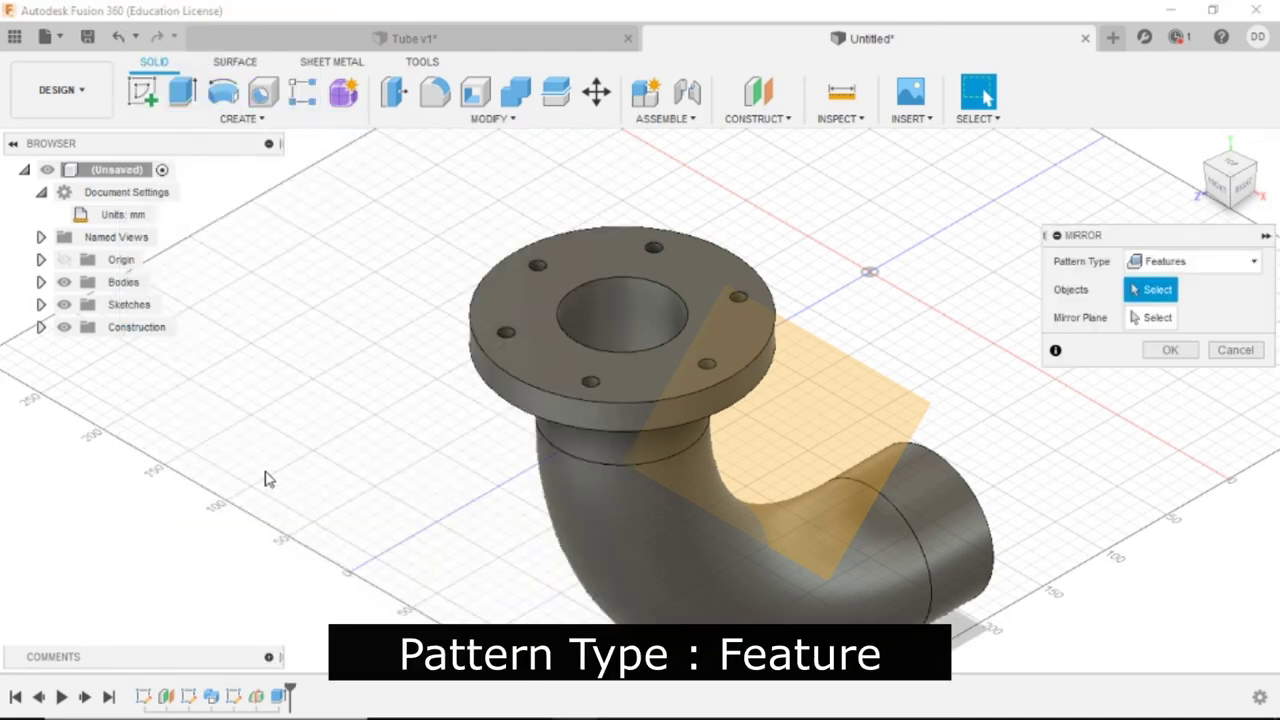
pyautogui.click(1192, 263)
pyautogui.click(1182, 340)
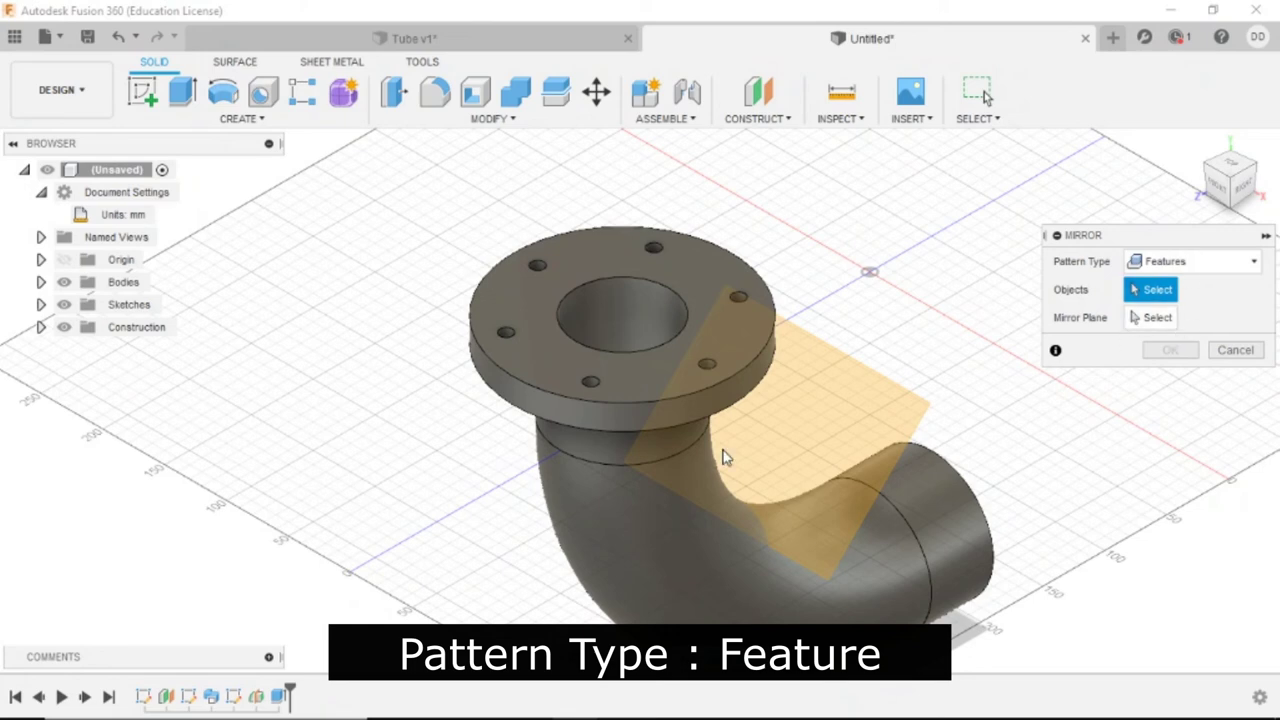
pyautogui.click(279, 698)
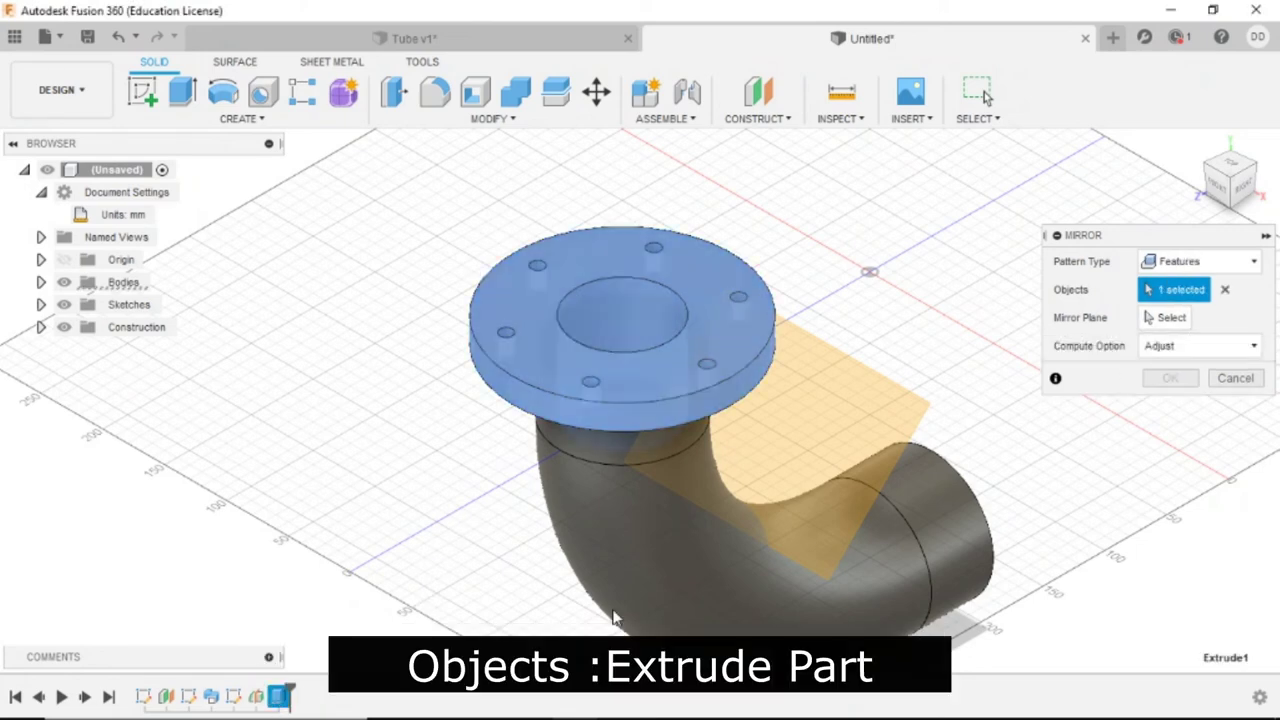
pyautogui.click(1166, 317)
pyautogui.click(823, 443)
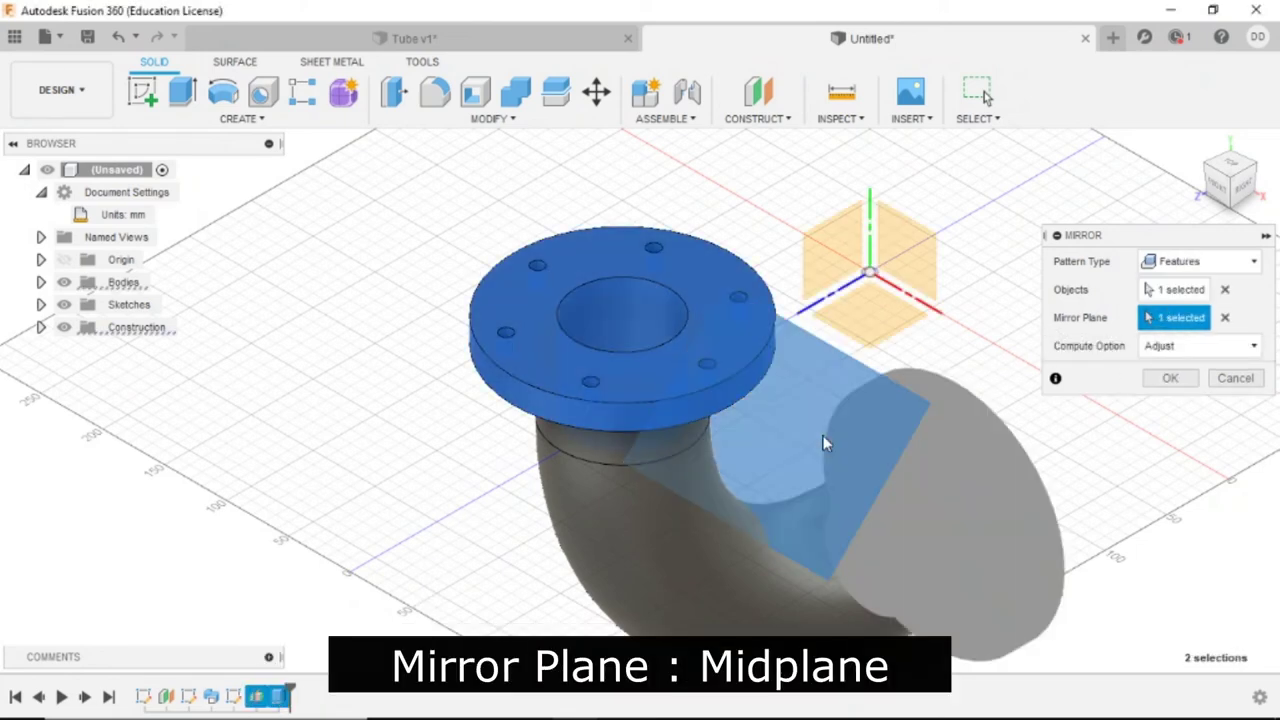
pyautogui.click(1168, 380)
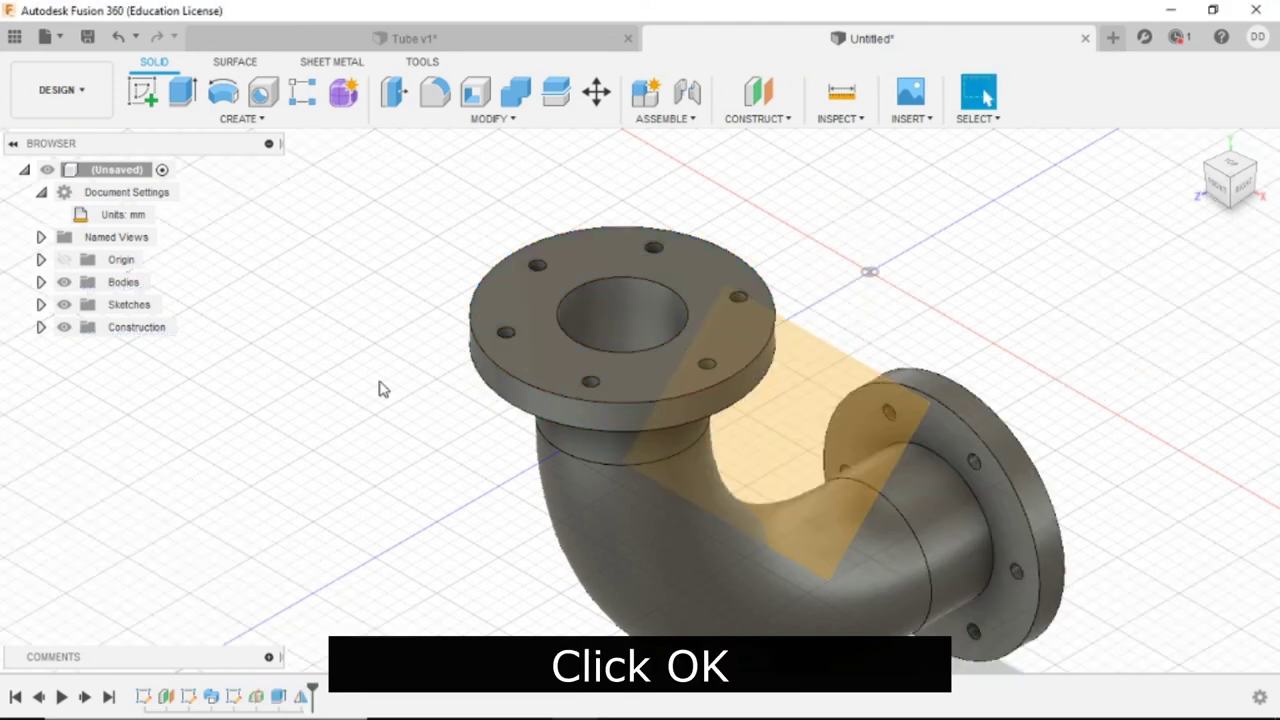
# - Hide the construction midplane and turn the view toward the right side
pyautogui.scroll(-2, 380, 386)
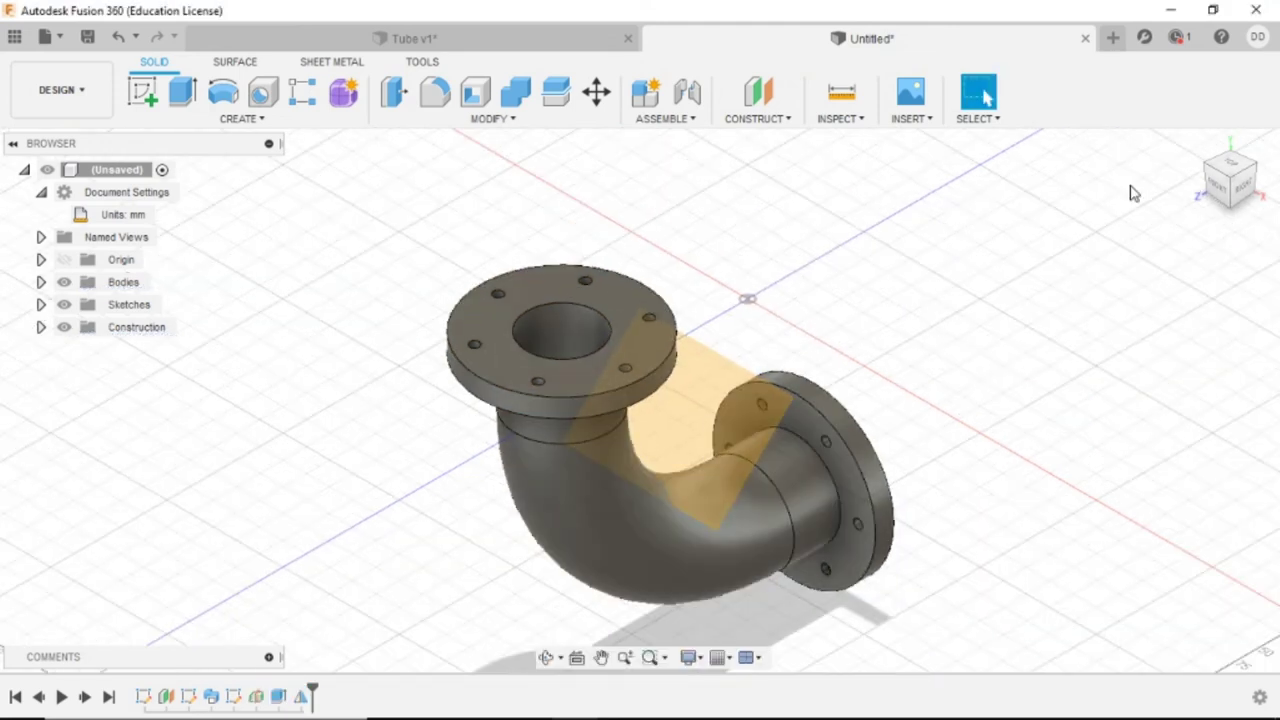
pyautogui.click(63, 329)
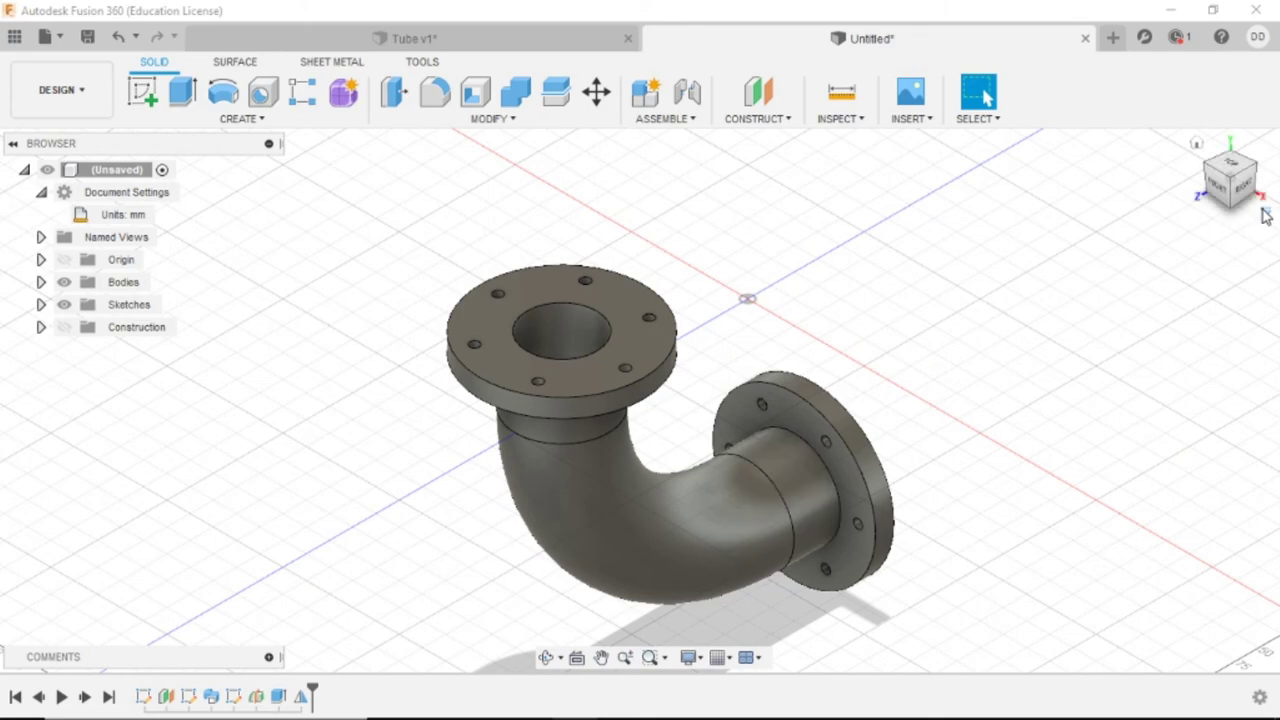
pyautogui.click(1250, 190)
# - Try copper, Titanium Nitride and Black Oxide appearances on the elbow
pyautogui.press('a')
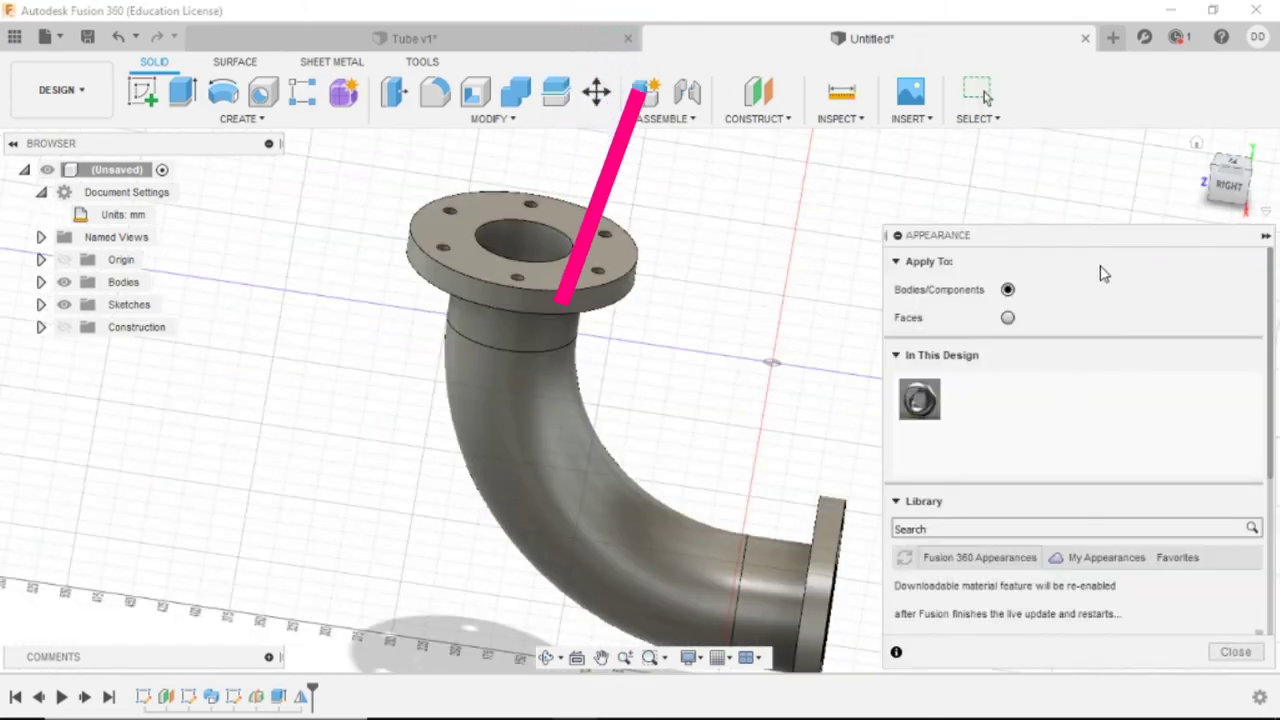
pyautogui.click(1198, 144)
pyautogui.scroll(-5, 920, 400)
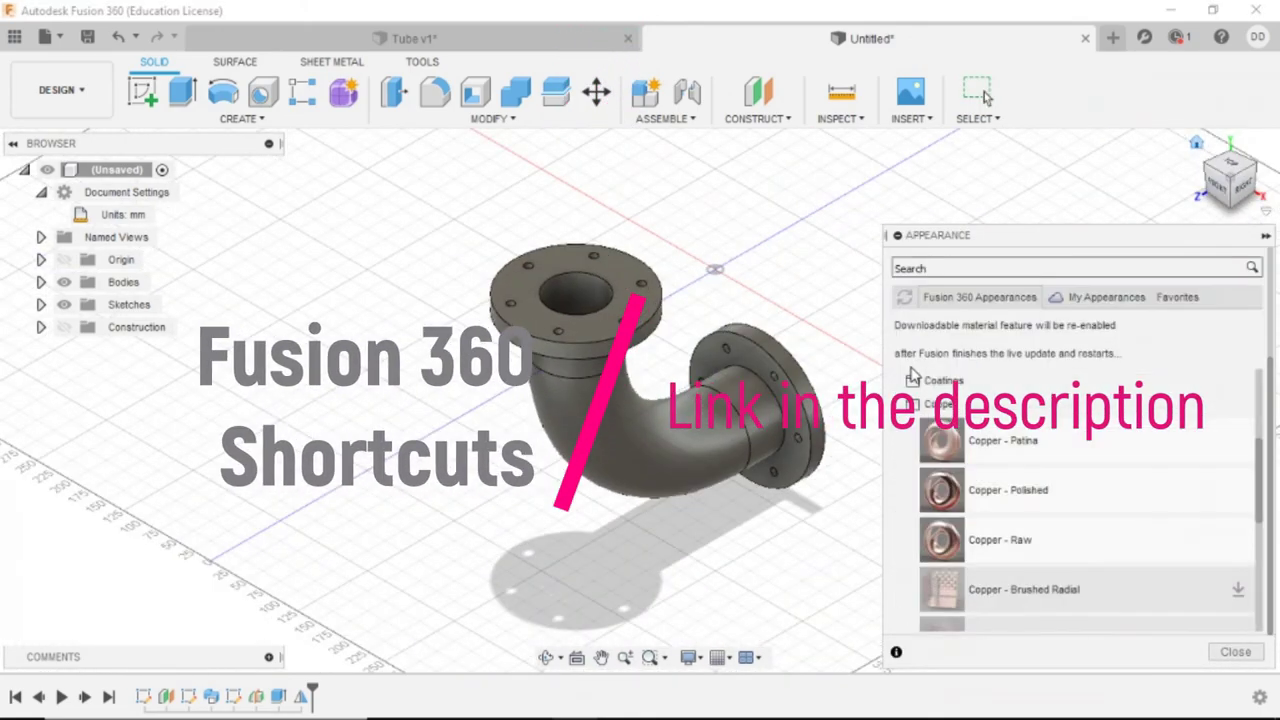
pyautogui.moveTo(980, 450); pyautogui.dragTo(812, 470)
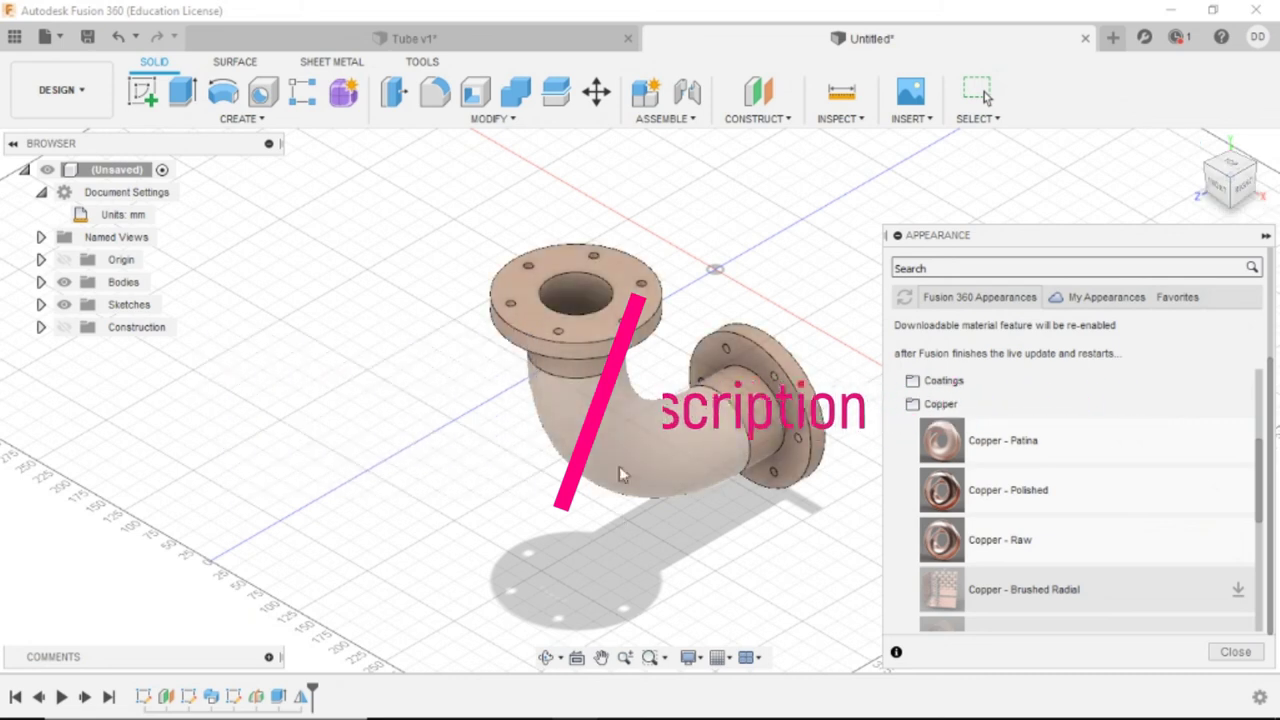
pyautogui.click(940, 404)
pyautogui.click(943, 380)
pyautogui.moveTo(975, 466); pyautogui.dragTo(720, 450)
pyautogui.moveTo(940, 417); pyautogui.dragTo(663, 487)
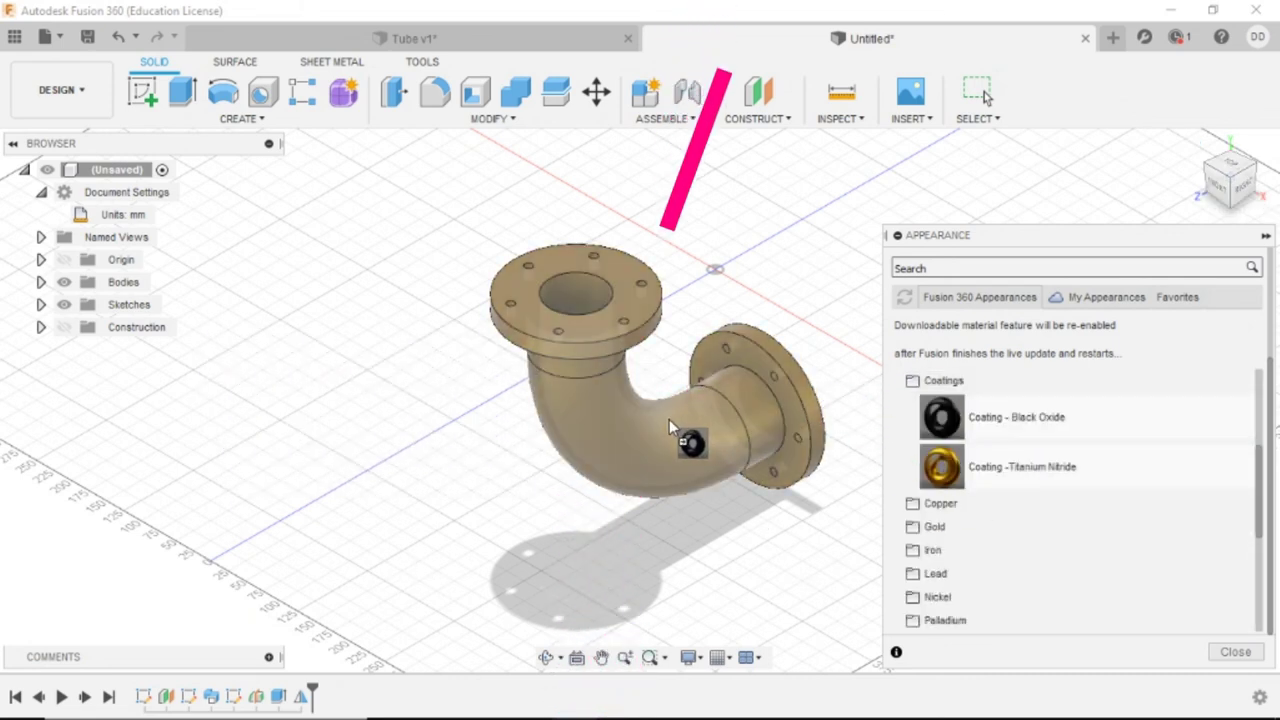
# - Apply Aluminum - Anodized Rough (Red) to the elbow and close the appearance library
pyautogui.click(943, 380)
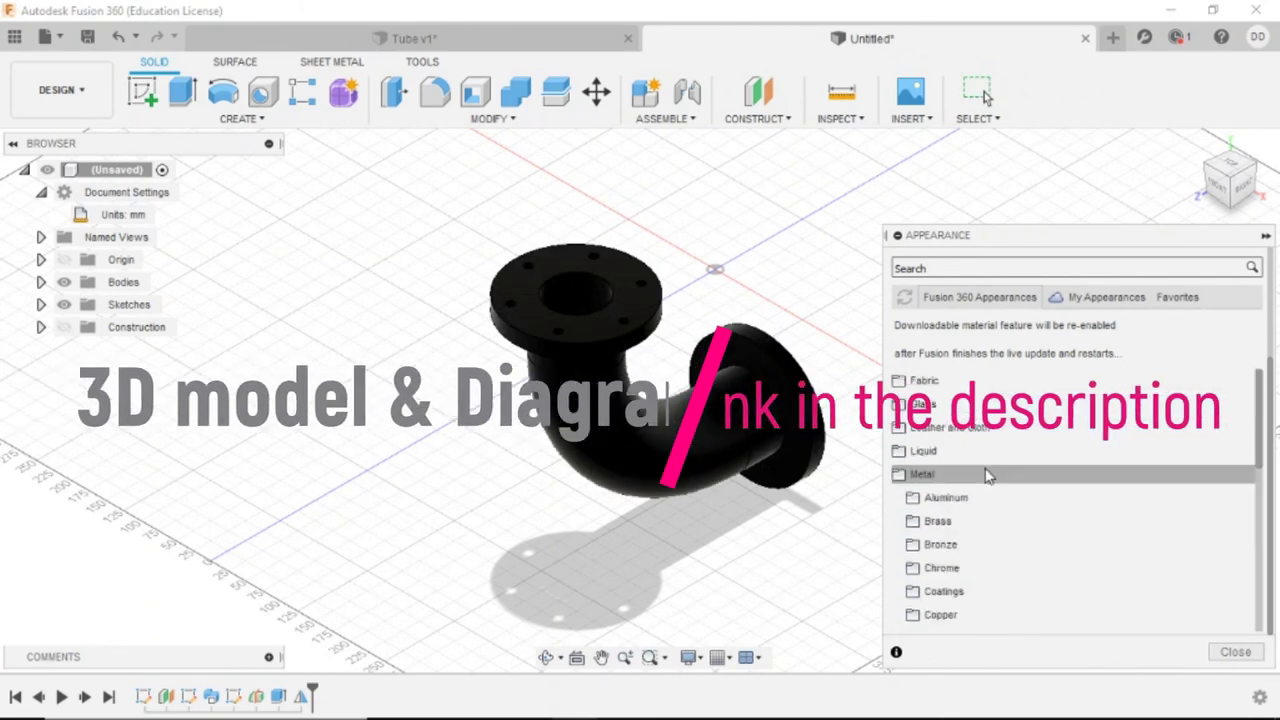
pyautogui.click(998, 500)
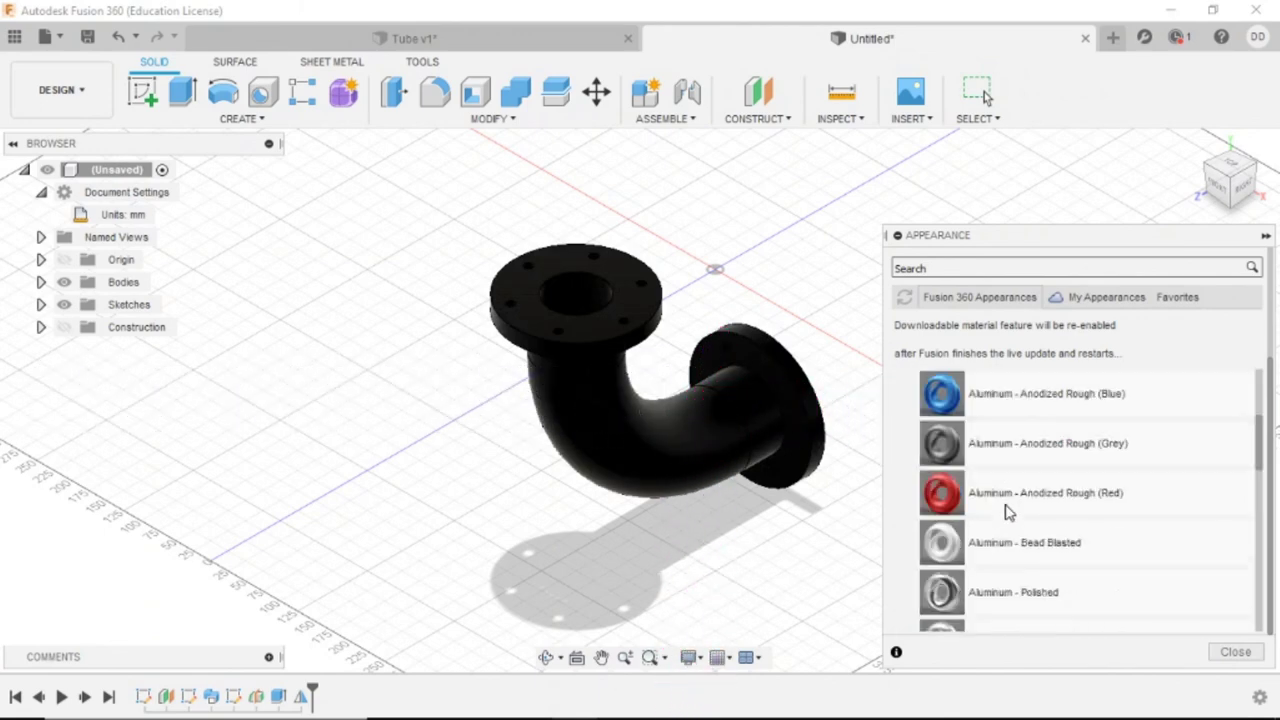
pyautogui.moveTo(1005, 478); pyautogui.dragTo(686, 465)
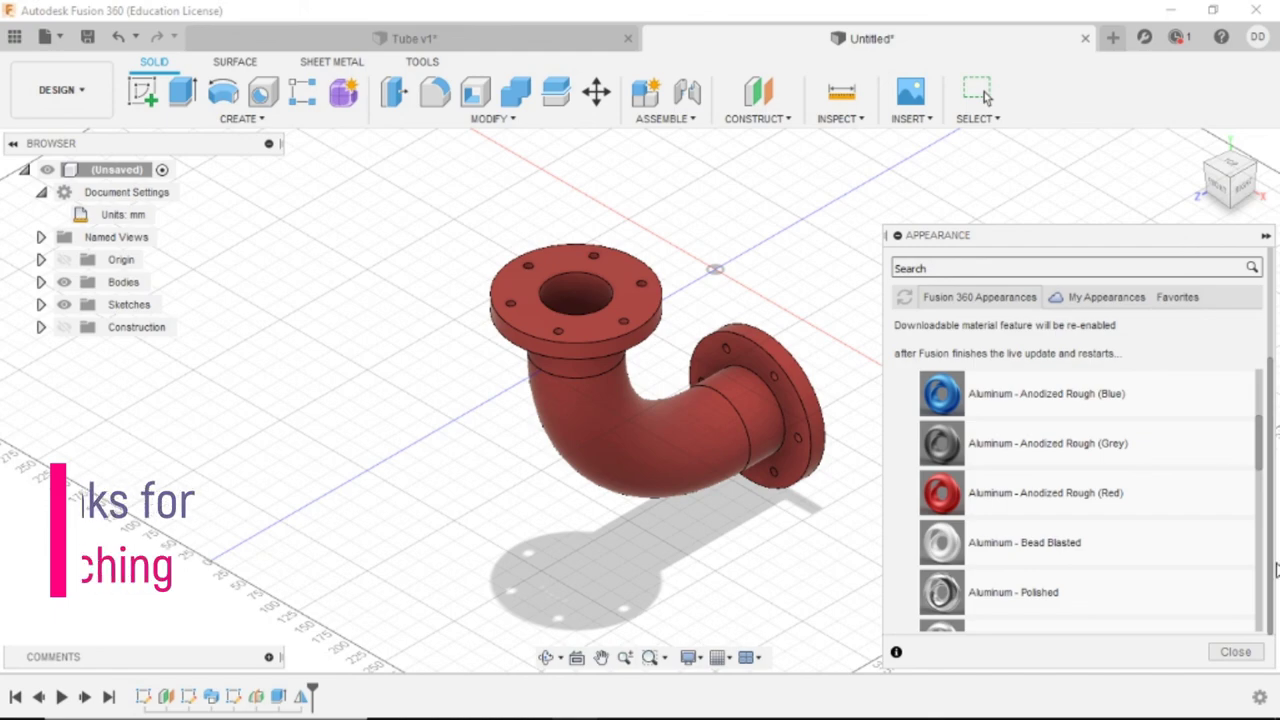
pyautogui.click(1240, 651)
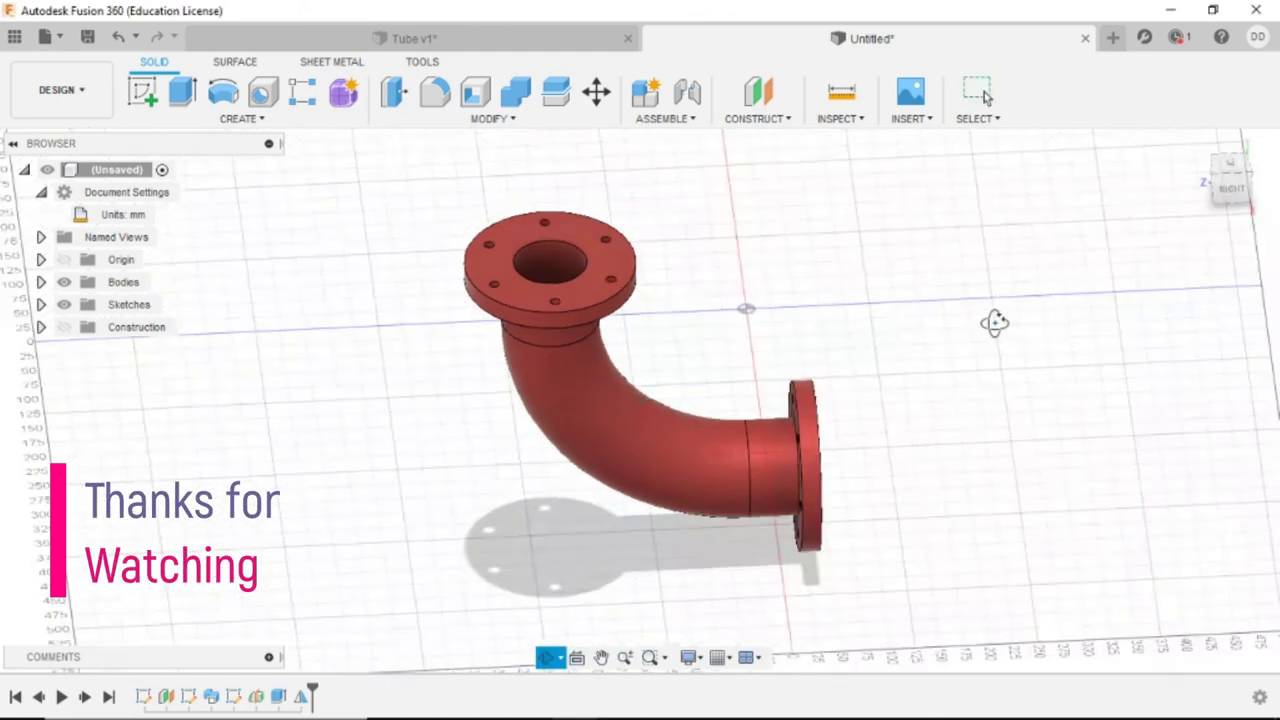